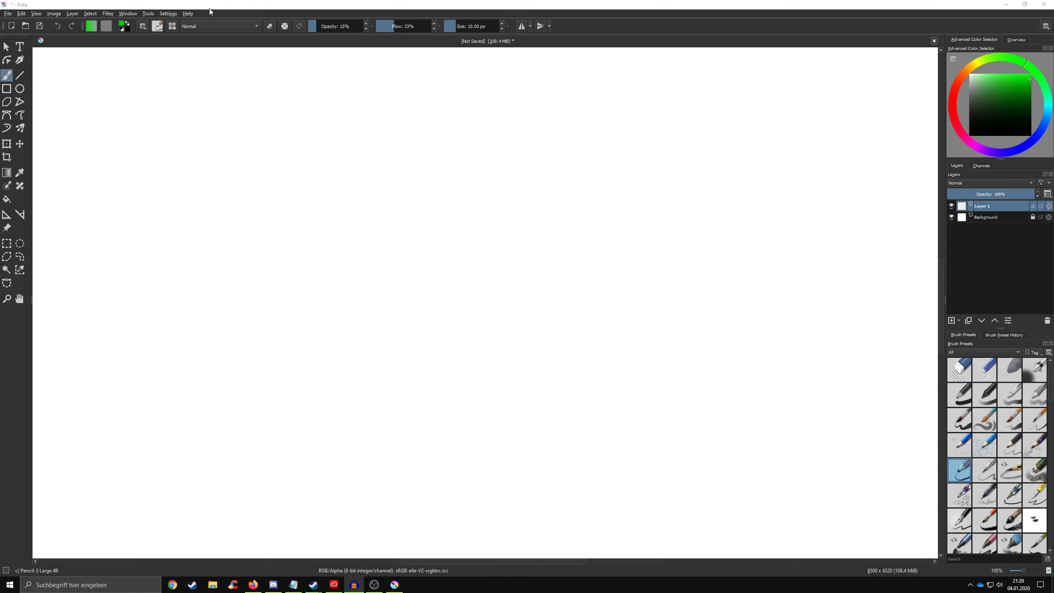
Set Krita's interface language back to American English
left_click(170, 15)
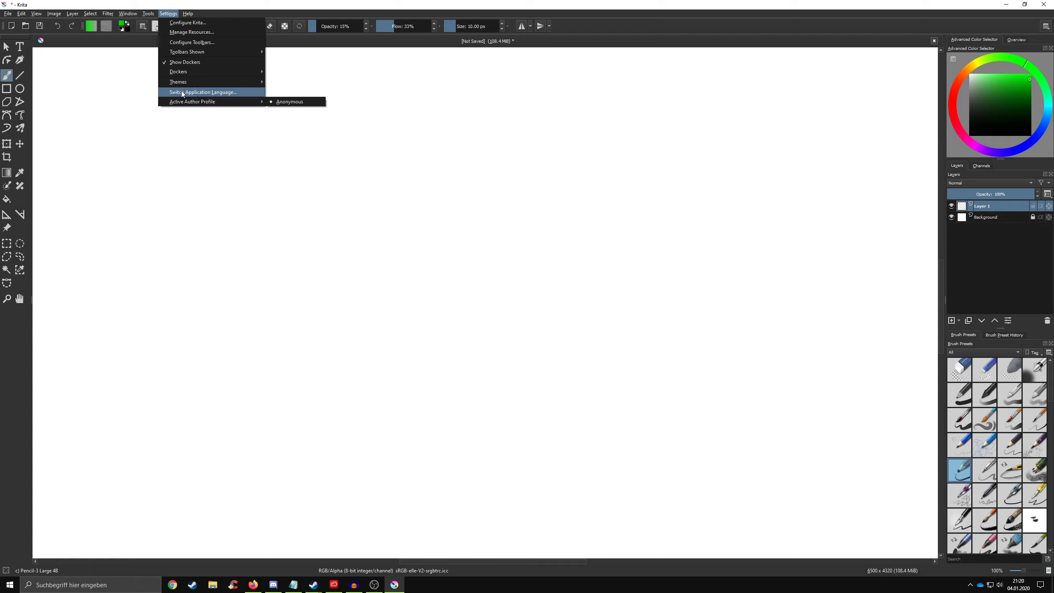
left_click(217, 92)
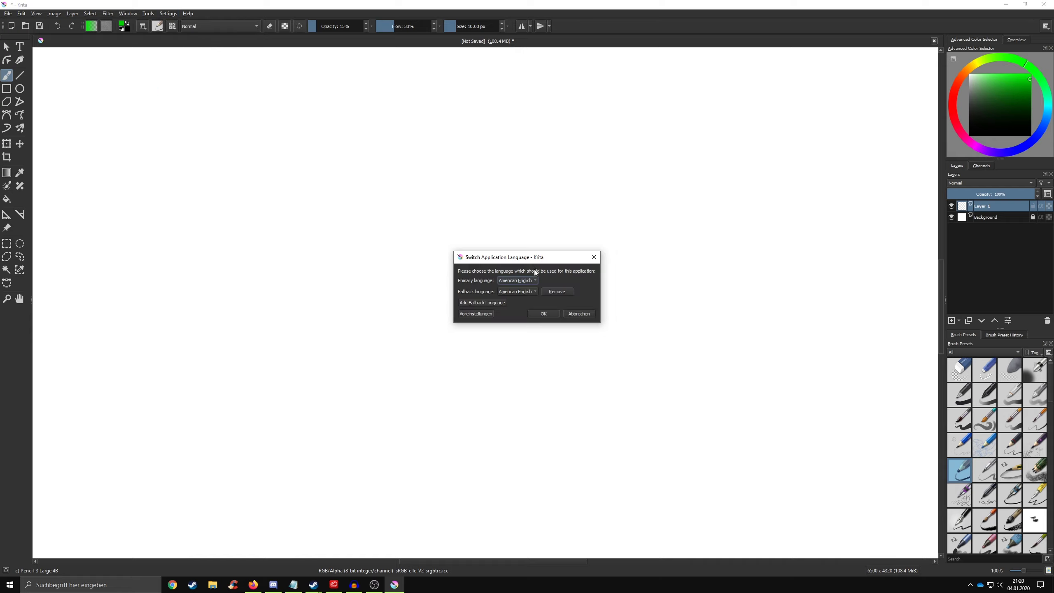
left_click_drag(533, 260, 509, 188)
left_click(487, 209)
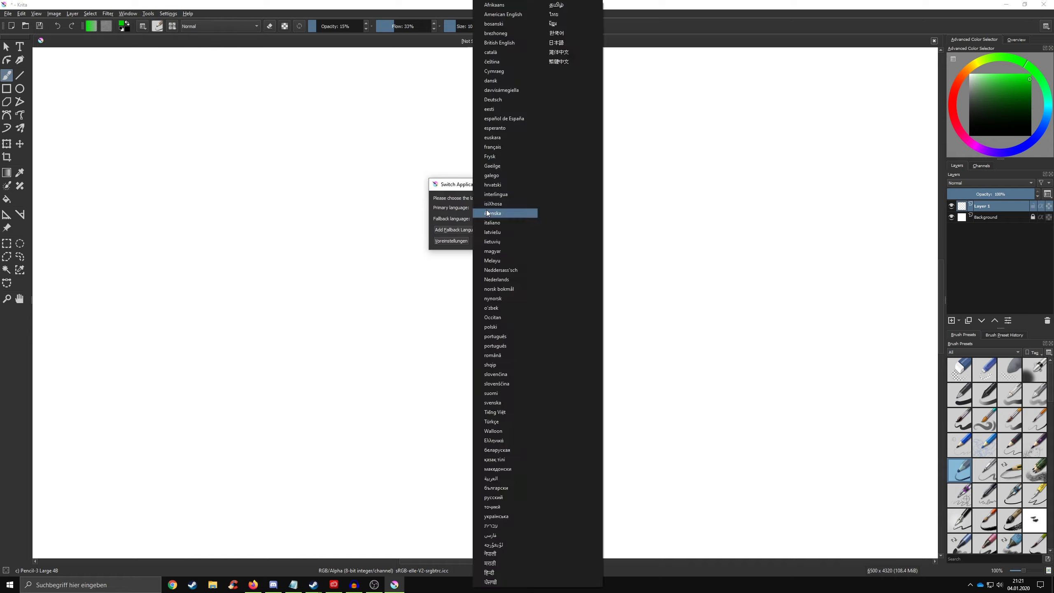
left_click(485, 207)
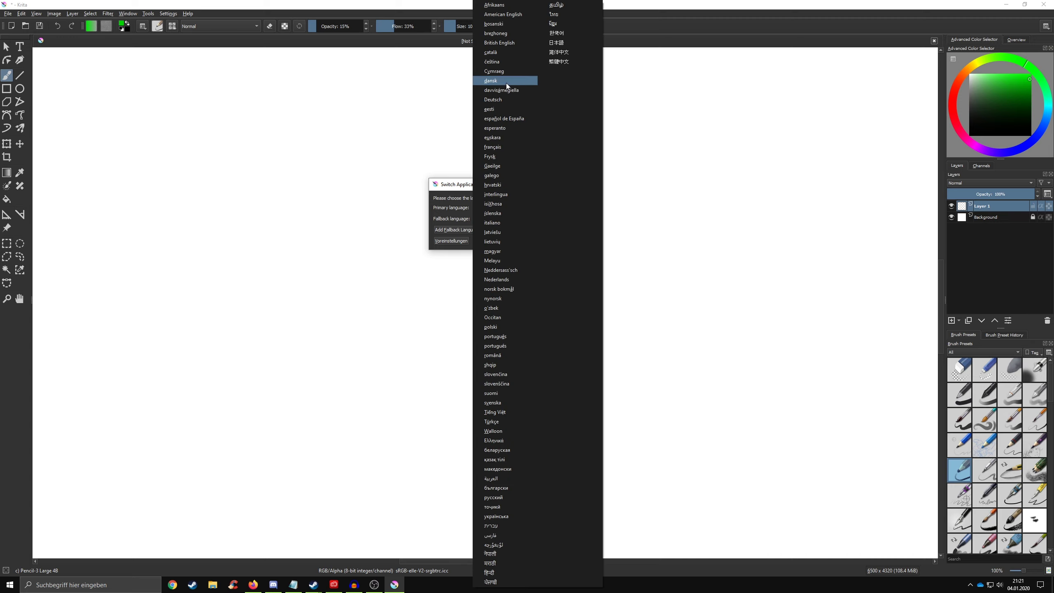
left_click(499, 17)
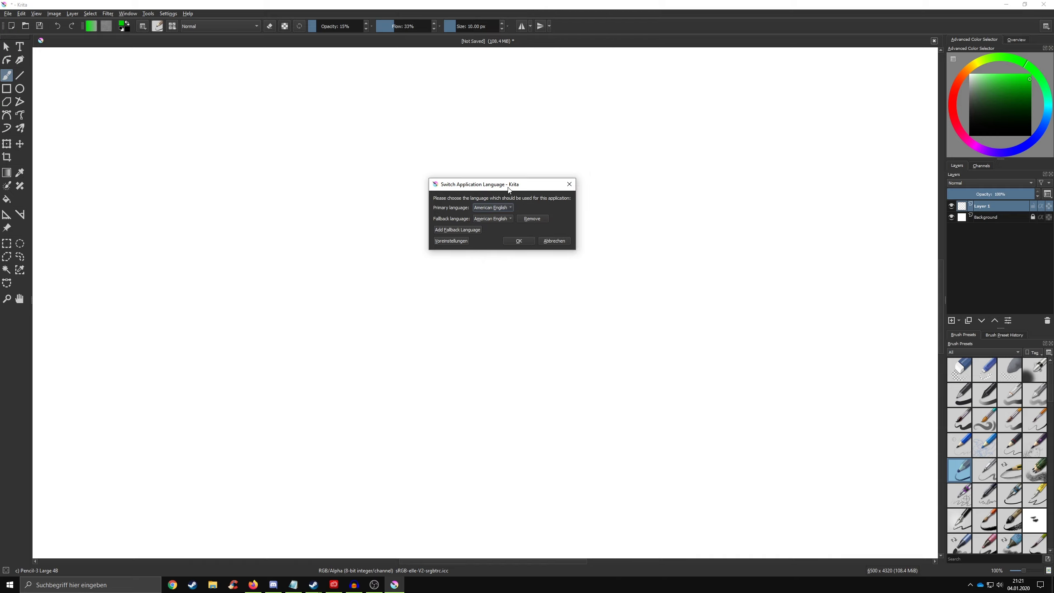
left_click(519, 241)
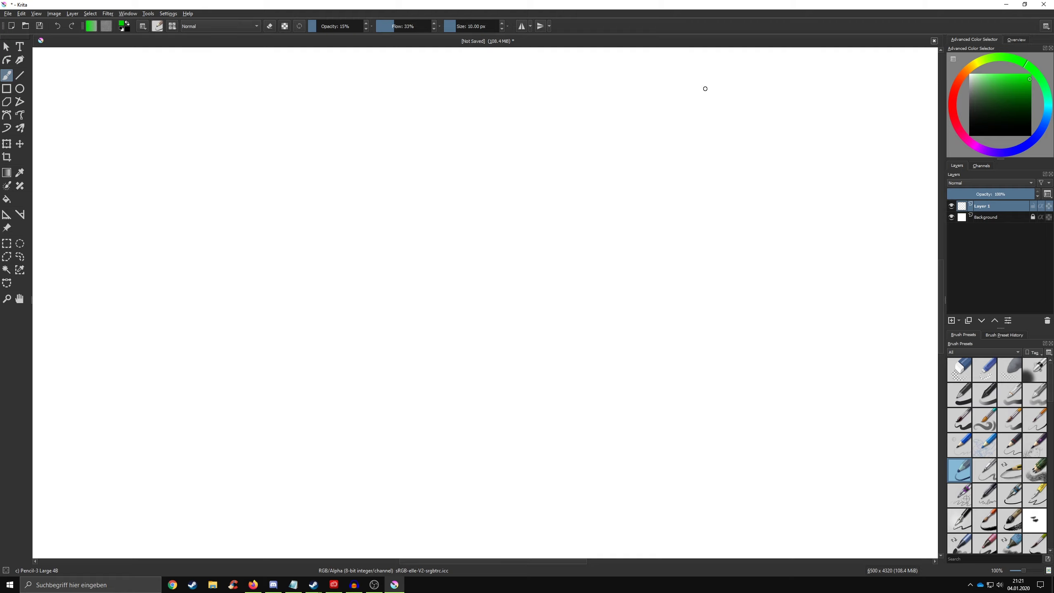
Load the Default workspace
left_click(1045, 27)
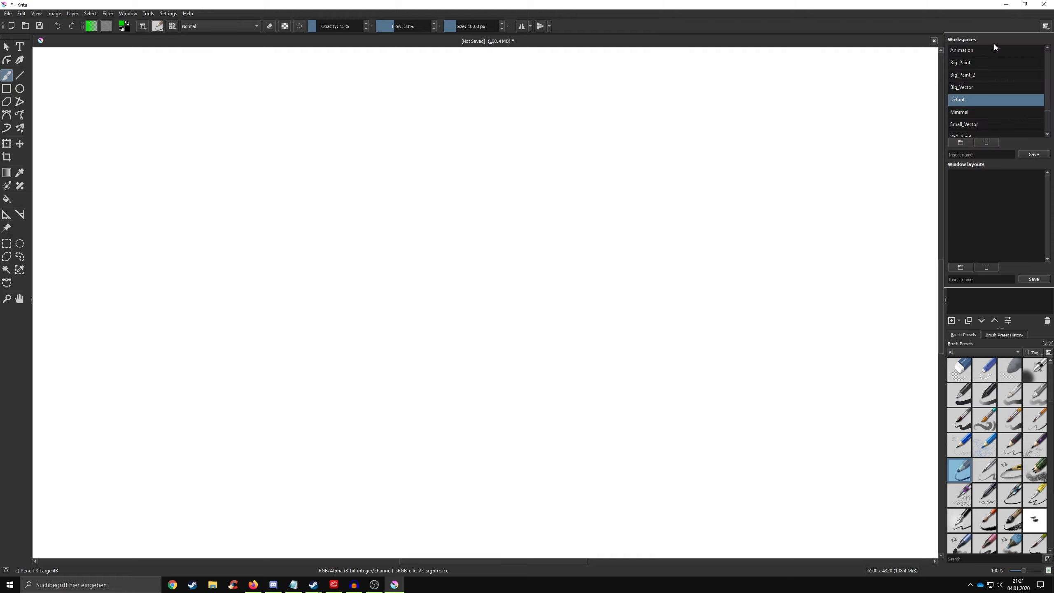
left_click(961, 100)
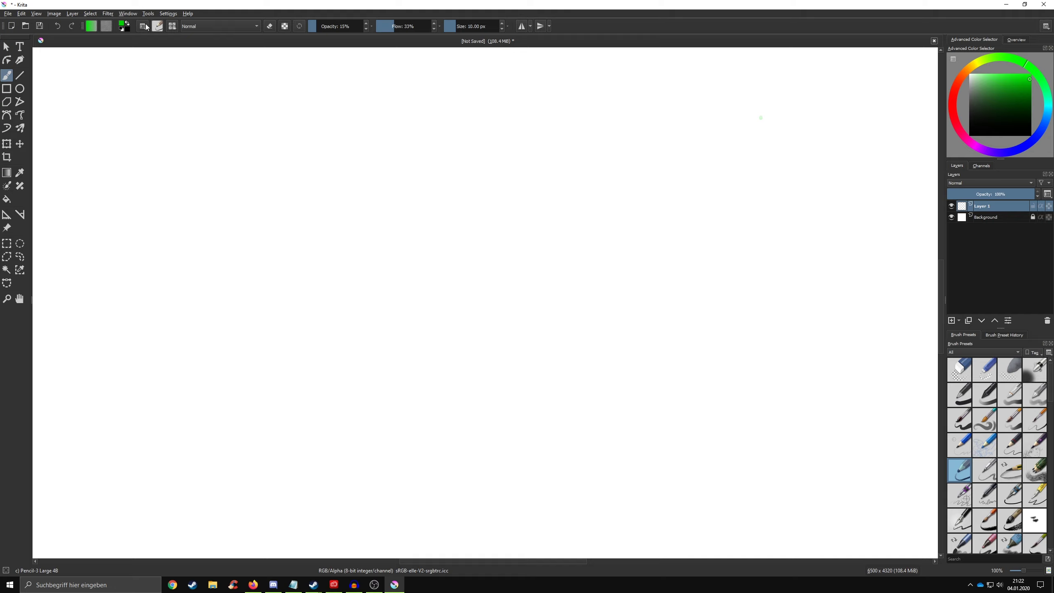
Hide the file/undo and brush settings toolbars, then show both again
left_click(162, 14)
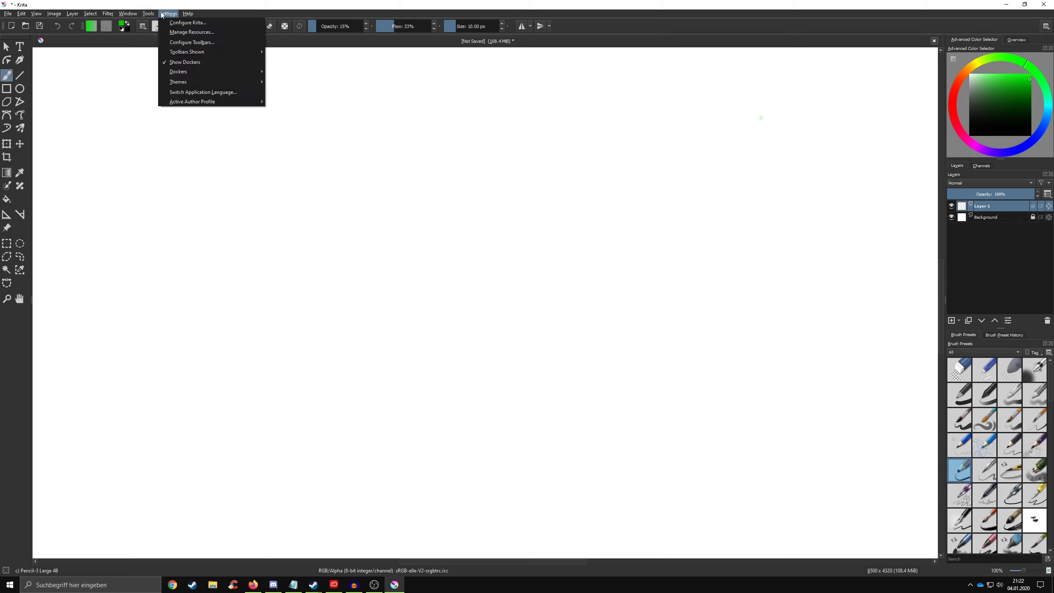
mouse_move(187, 52)
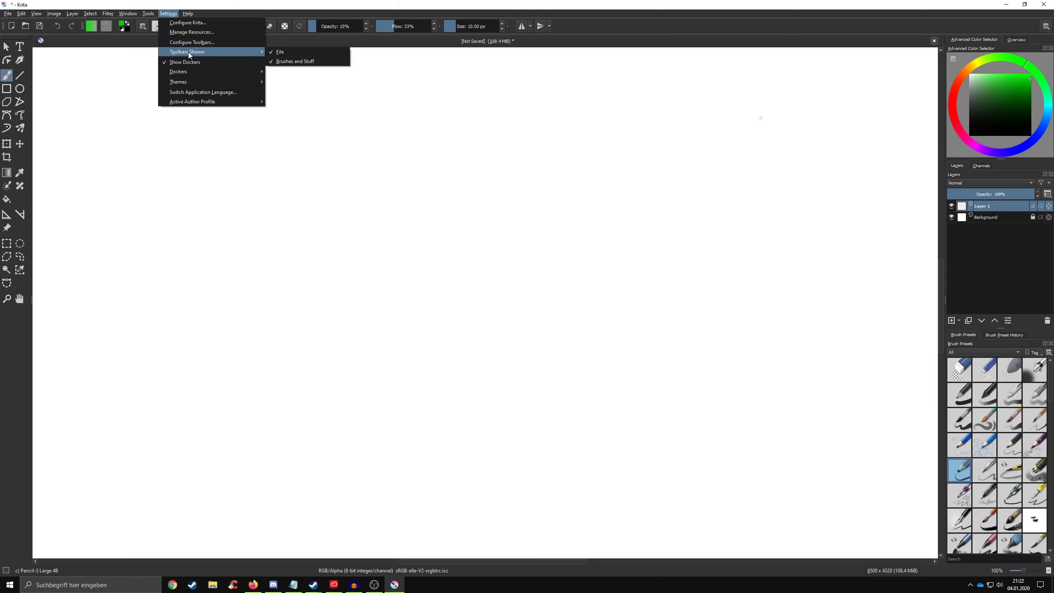
left_click(286, 52)
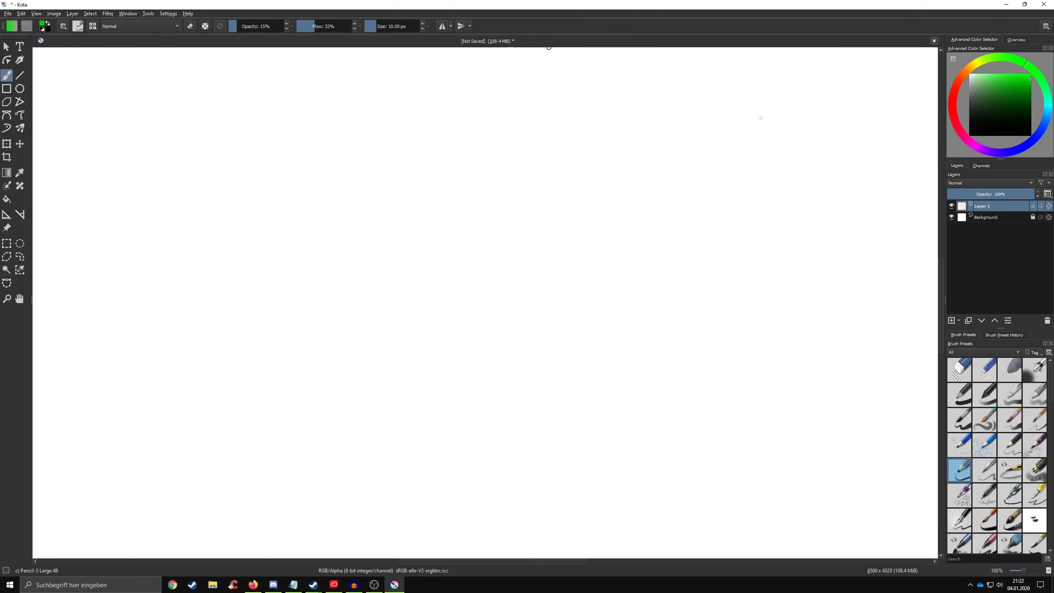
left_click(169, 16)
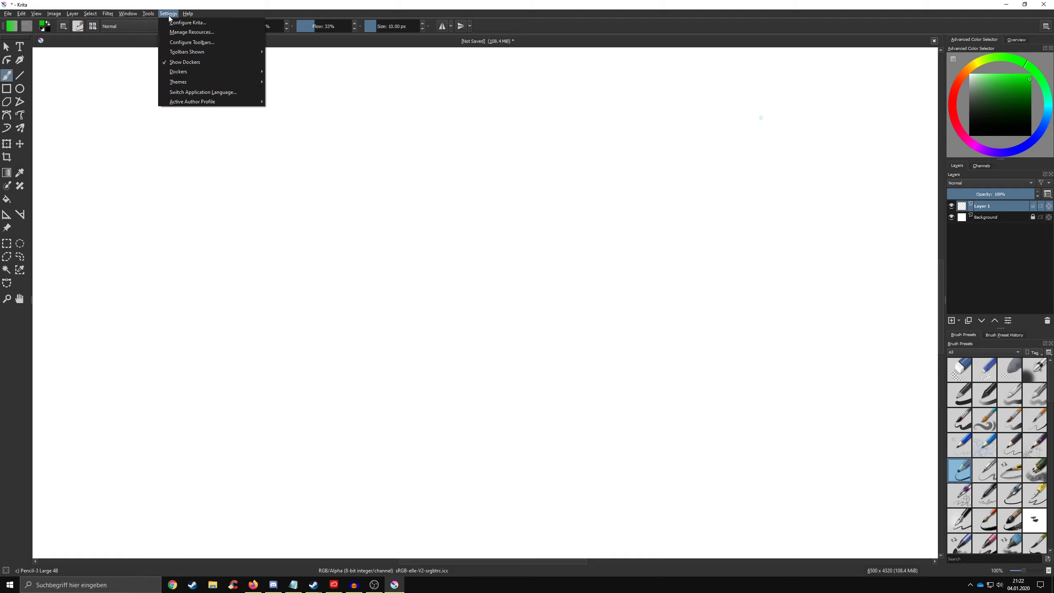
mouse_move(187, 52)
left_click(299, 62)
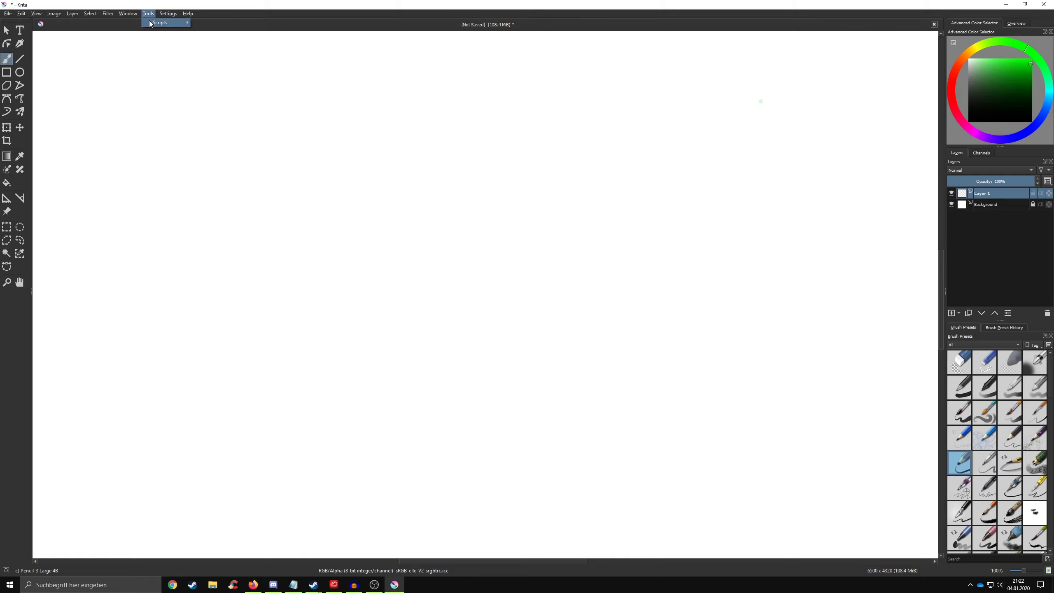
left_click(168, 13)
left_click(277, 52)
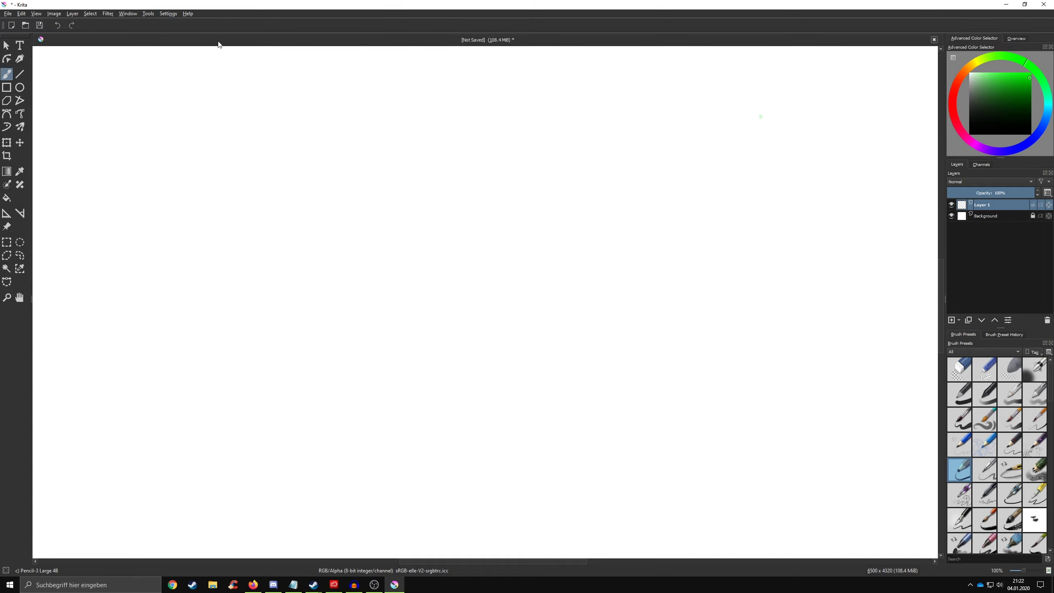
left_click(169, 14)
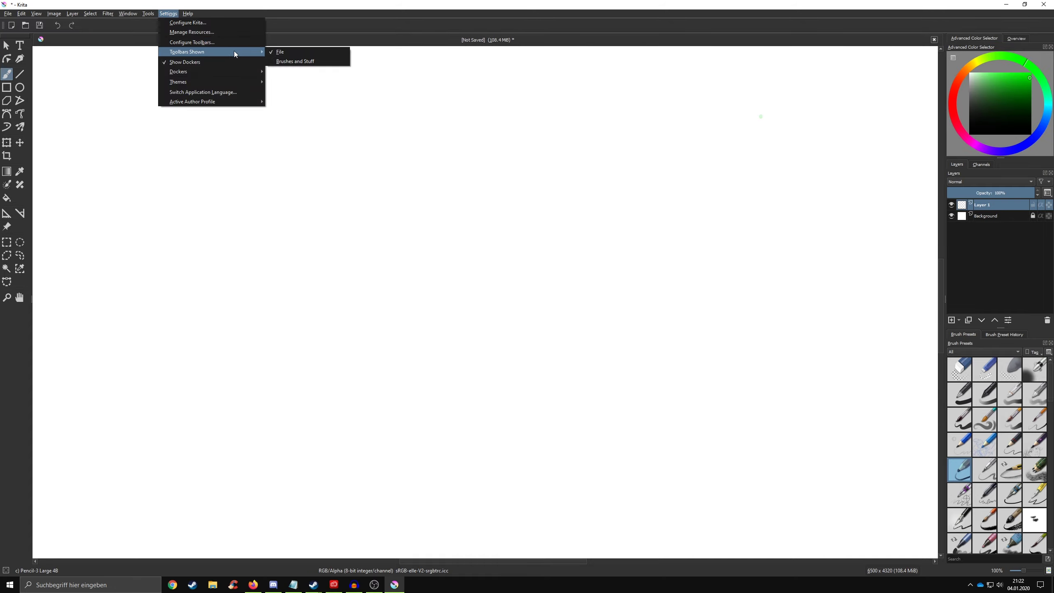
left_click(303, 62)
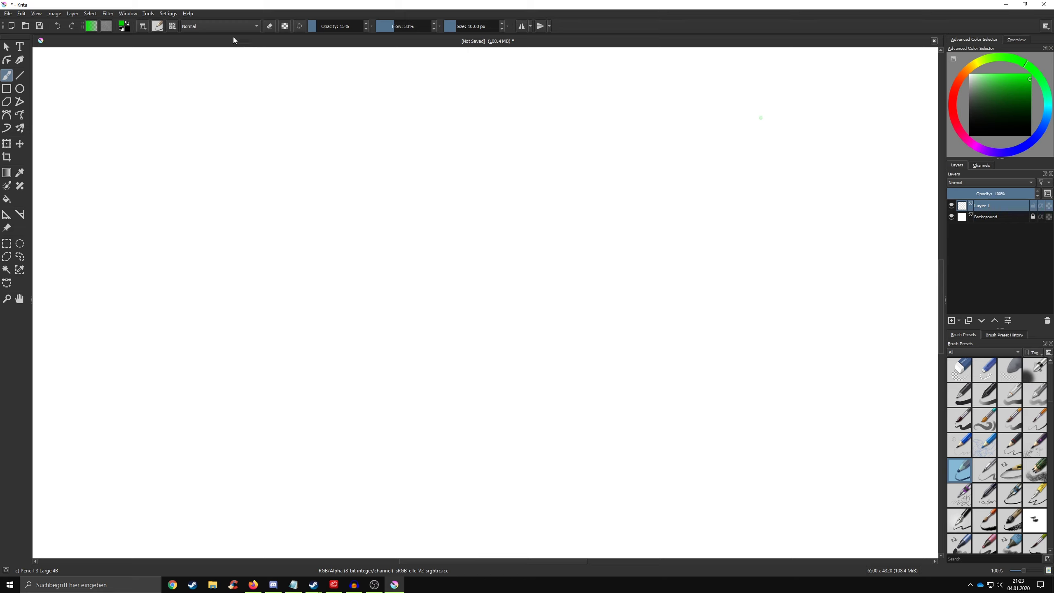
Browse the Settings and Tools menus without changing any docker
left_click(163, 15)
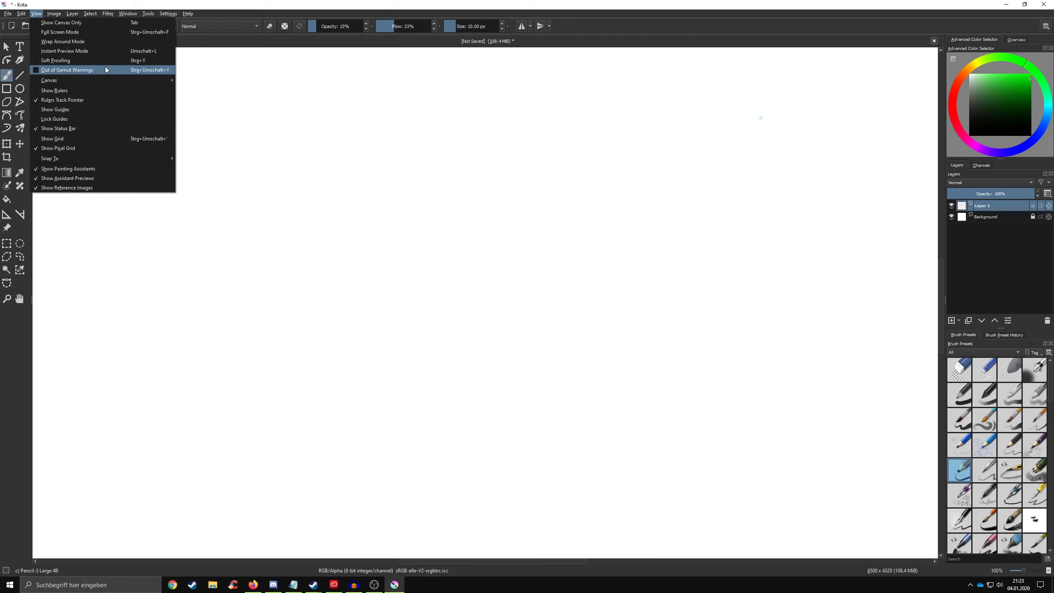
left_click(128, 13)
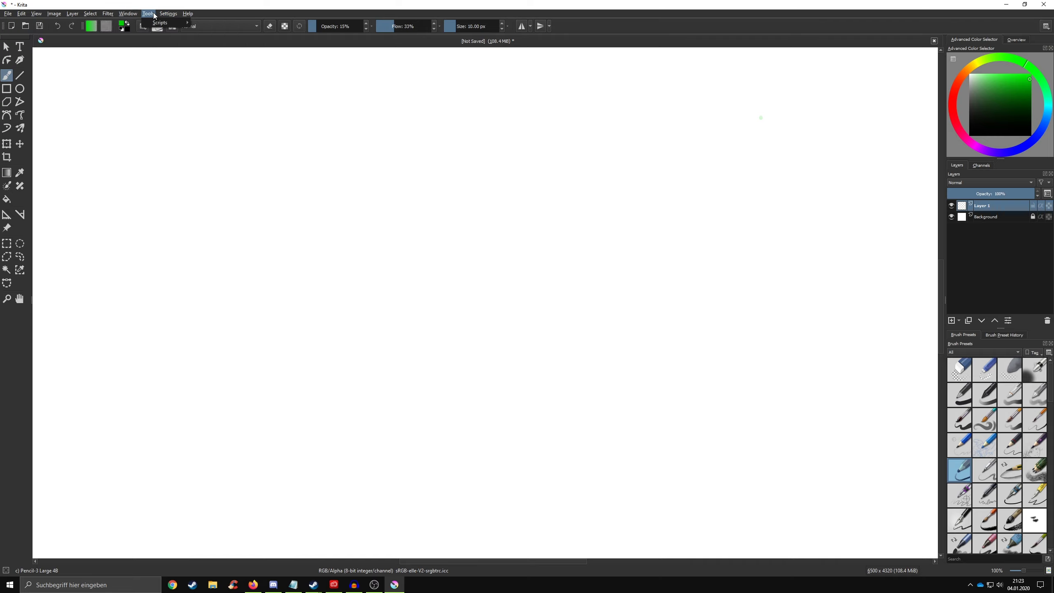
left_click(168, 13)
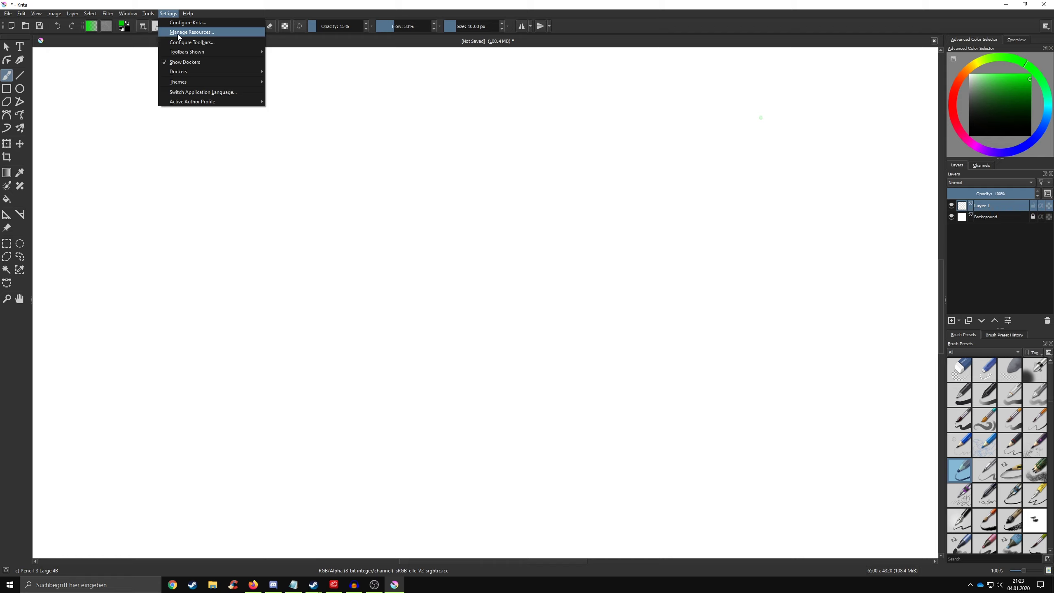
mouse_move(177, 71)
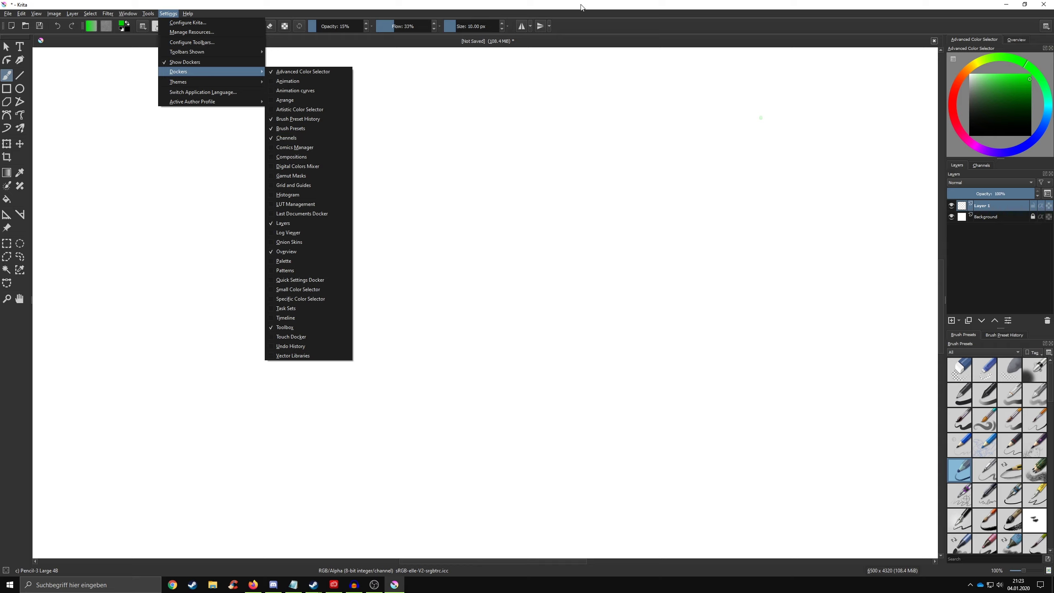
left_click(291, 58)
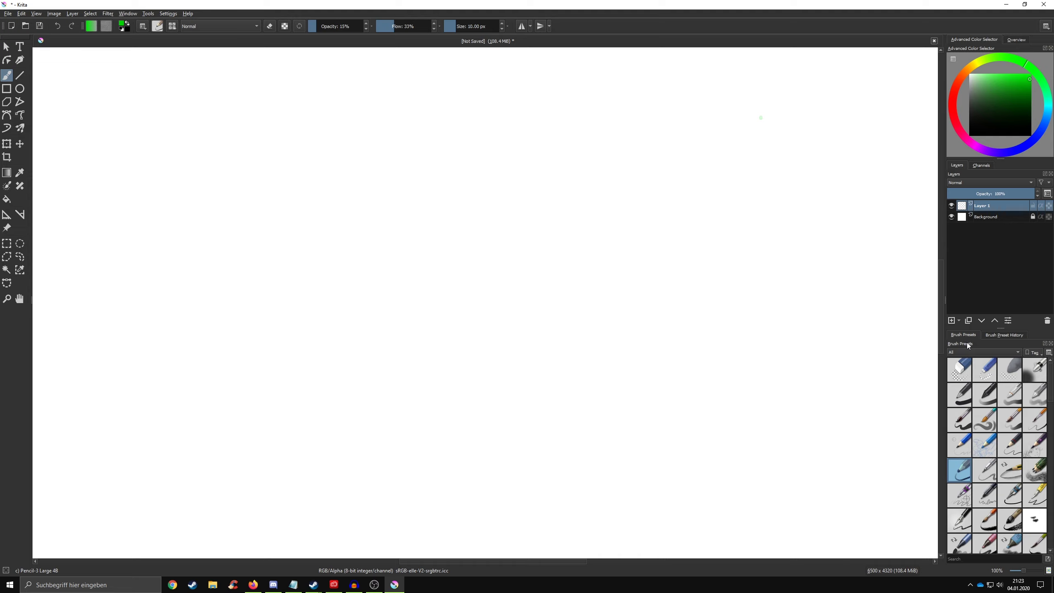
Float Brush Presets, paint a green loop, then dock presets as a one-row top strip
mouse_move(963, 344)
left_mouse_down()
mouse_move(375, 201)
mouse_move(433, 98)
mouse_move(282, 125)
left_mouse_up()
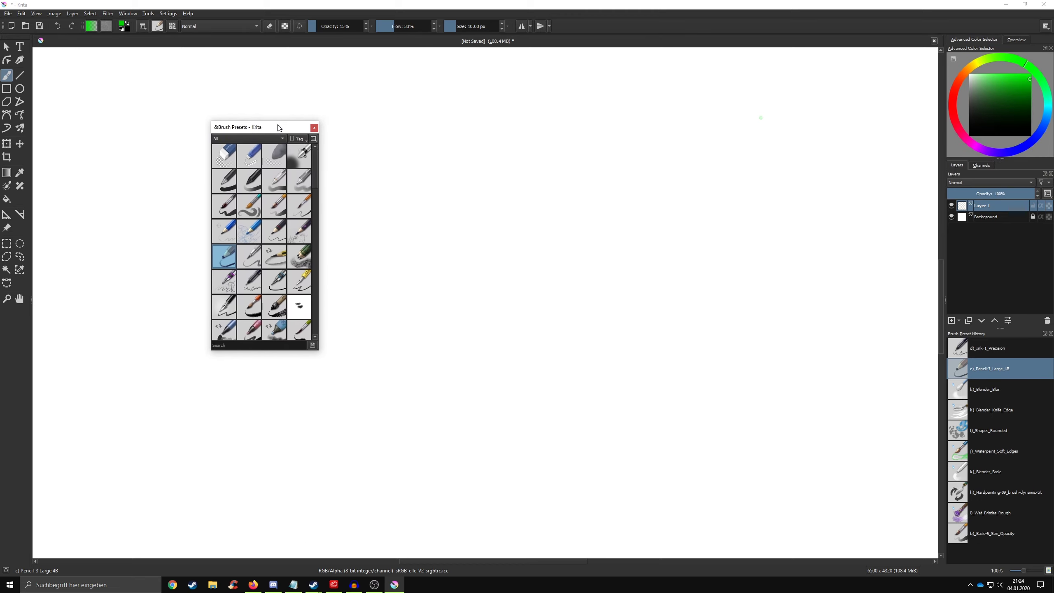
left_click_drag(393, 188, 452, 124)
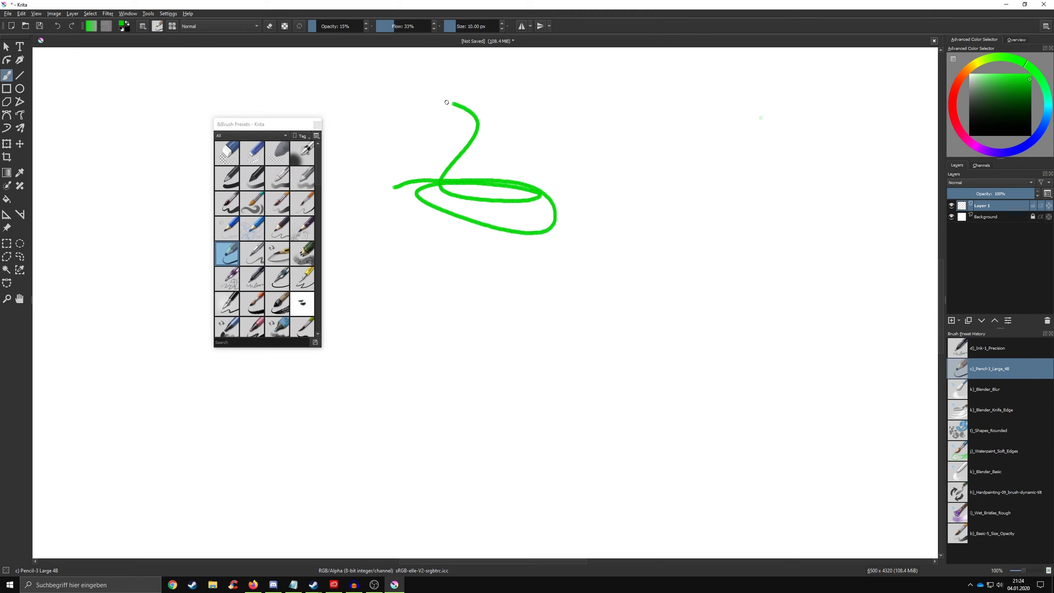
mouse_move(278, 125)
left_mouse_down()
mouse_move(229, 82)
mouse_move(228, 178)
left_mouse_up()
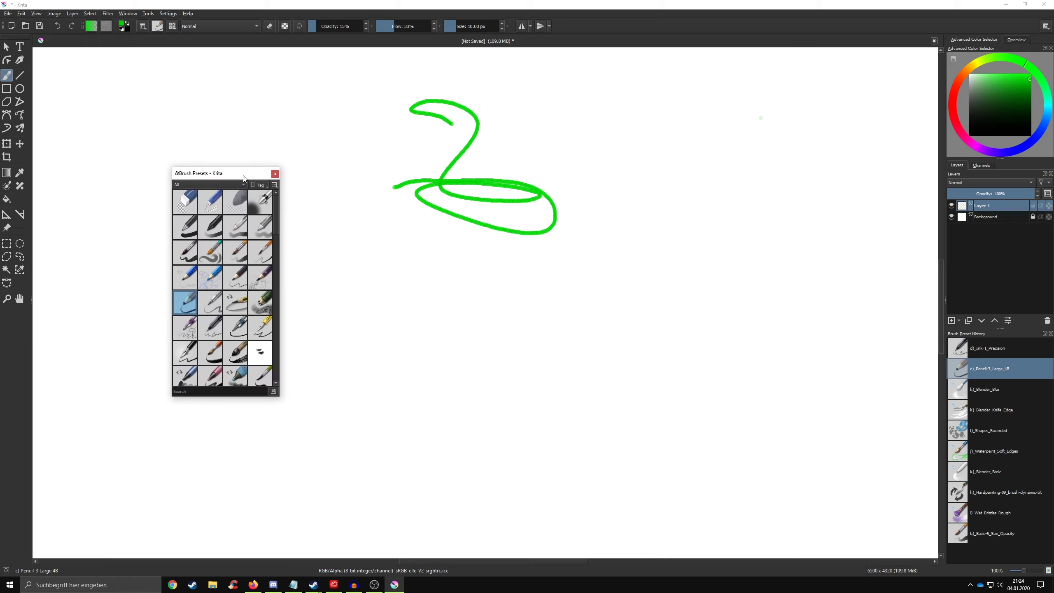
mouse_move(227, 178)
left_mouse_down()
mouse_move(331, 48)
mouse_move(497, 54)
left_mouse_up()
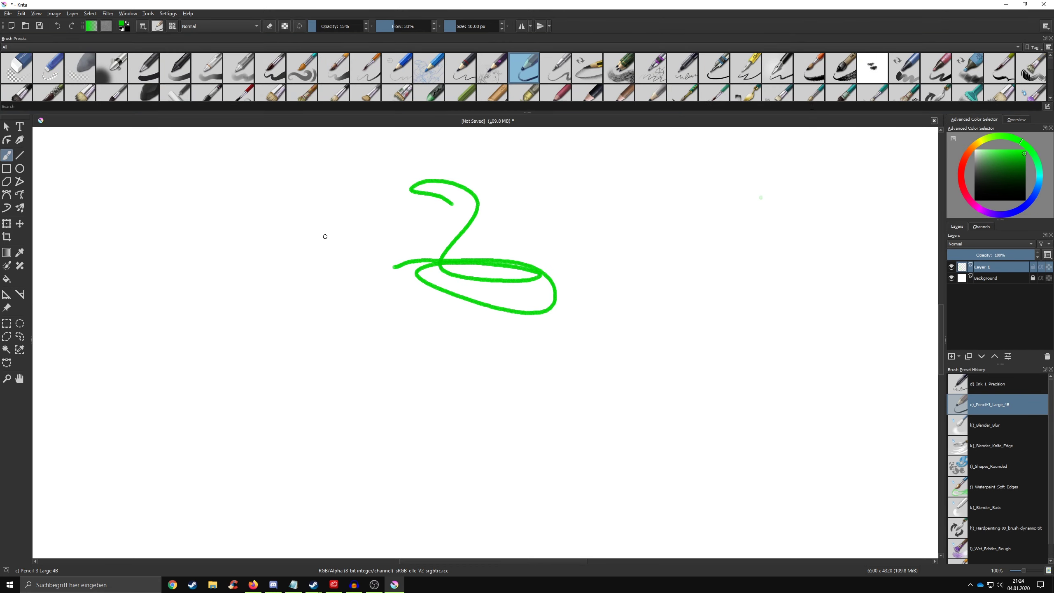
left_click_drag(529, 113, 535, 100)
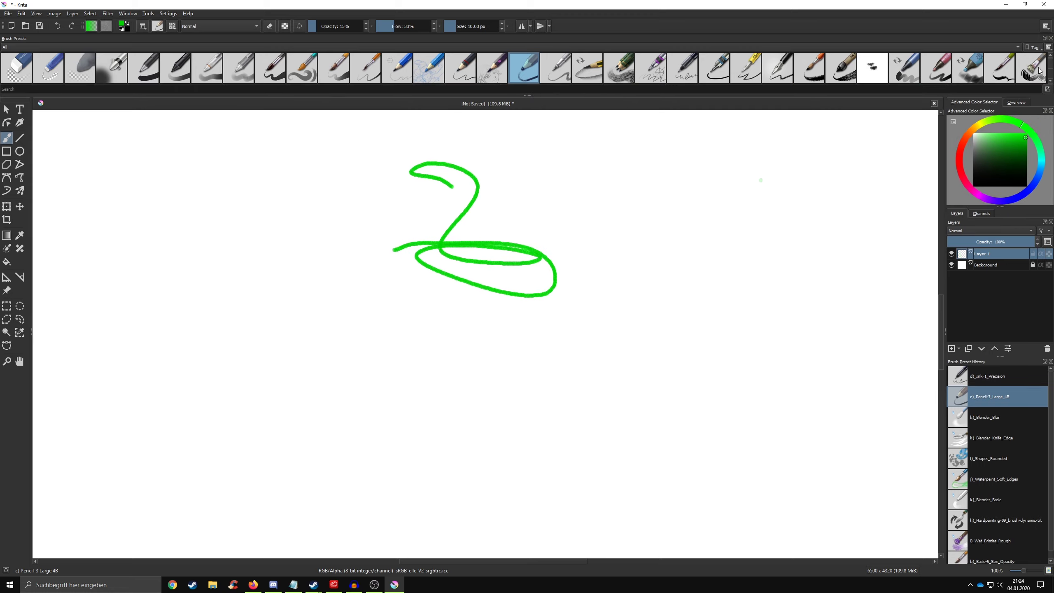
scroll(1051, 74, "down", 10)
scroll(1051, 74, "up", 10)
Move Brush Presets to a one-row strip docked along the bottom
left_click_drag(9, 40, 32, 535)
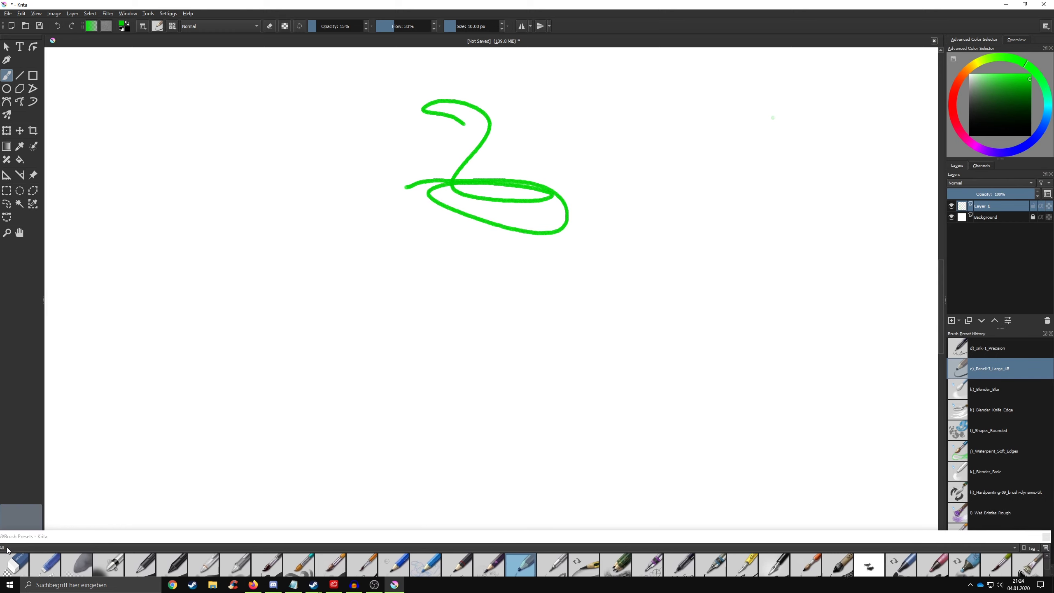
mouse_move(31, 533)
left_mouse_down()
mouse_move(107, 321)
mouse_move(100, 556)
left_mouse_up()
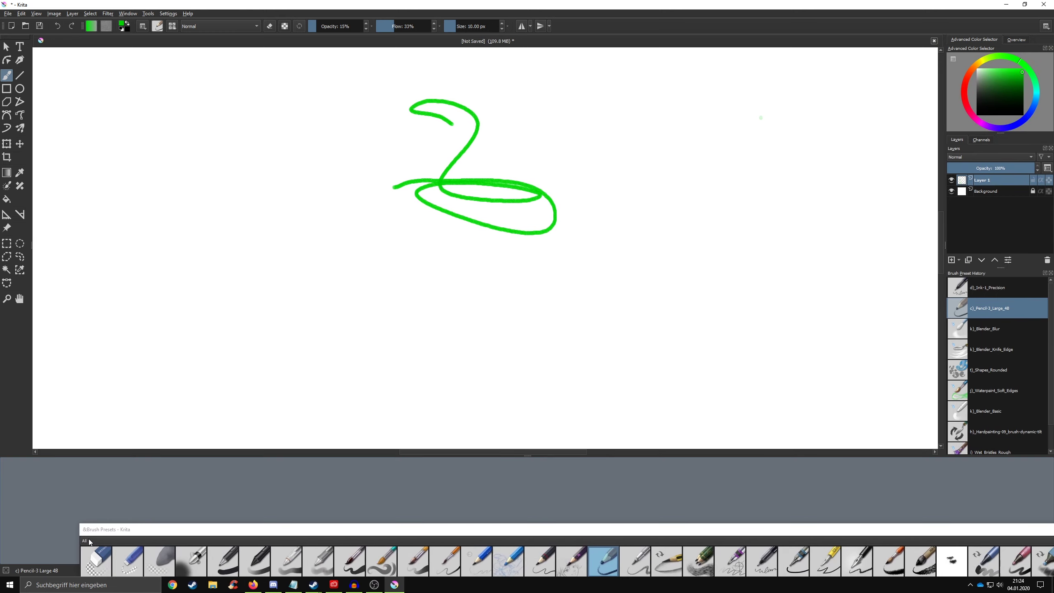
left_click_drag(99, 556, 69, 532)
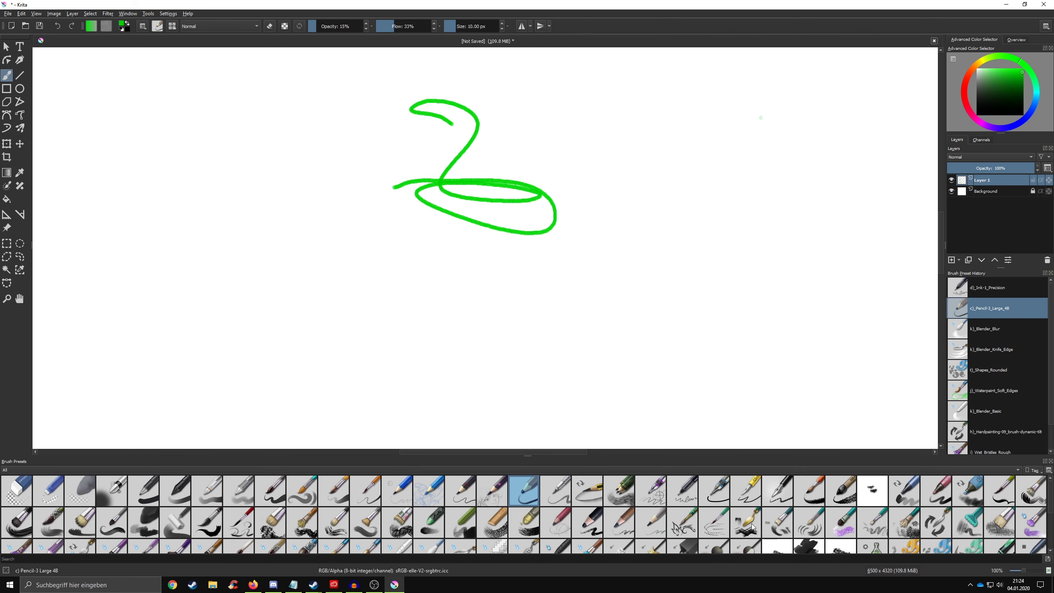
left_click_drag(527, 456, 527, 503)
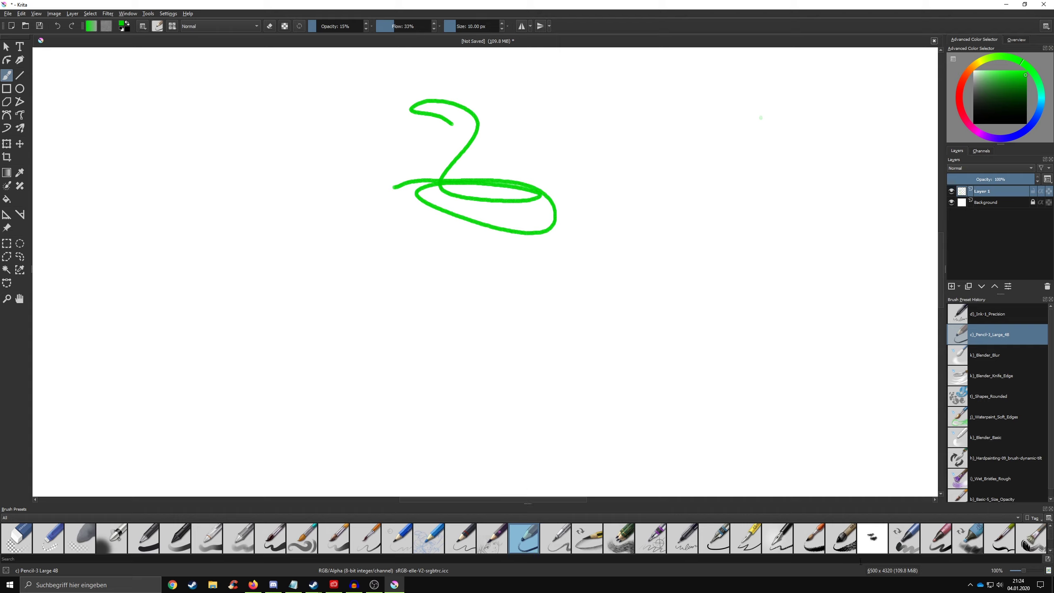
Draw a green zigzag below the loop with Pencil-2-Update, then undock Brush Presets
left_click(500, 542)
left_click_drag(542, 369, 483, 323)
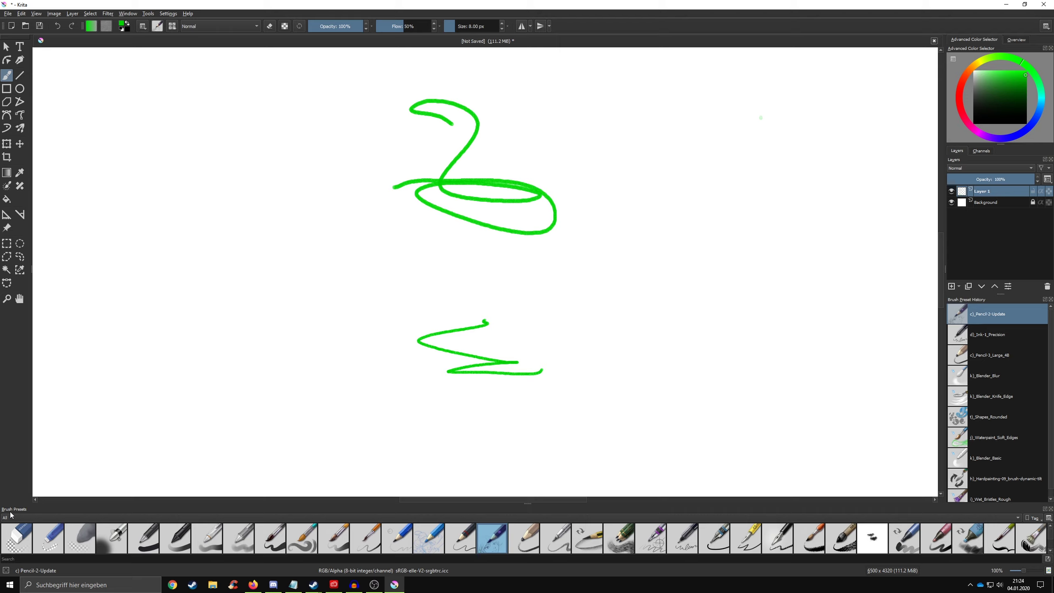
left_click_drag(14, 509, 140, 196)
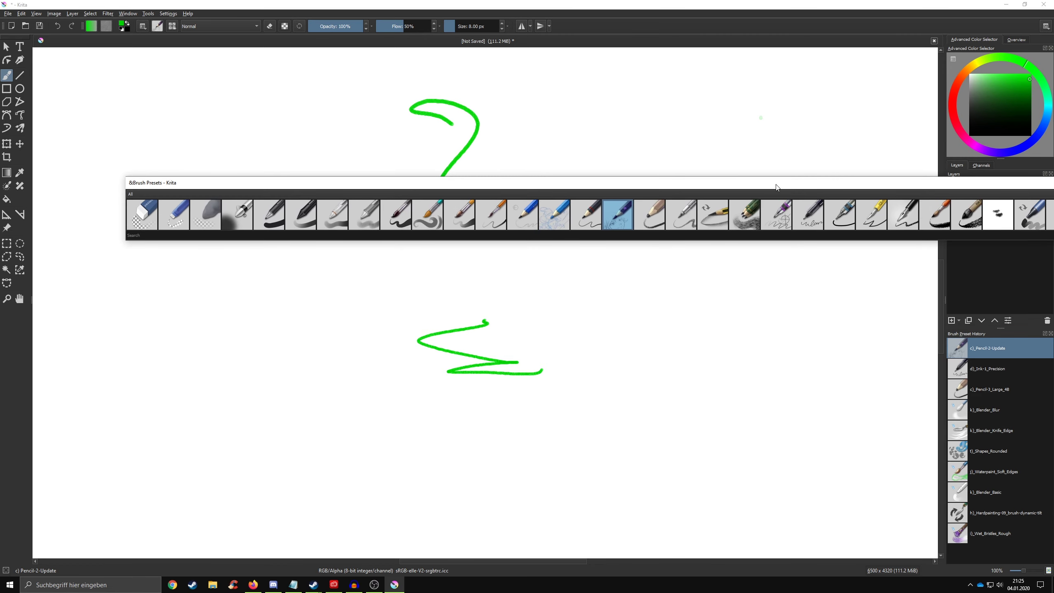
Resize the floating Brush Presets window to a five-column grid beside the right panels
double_click(867, 185)
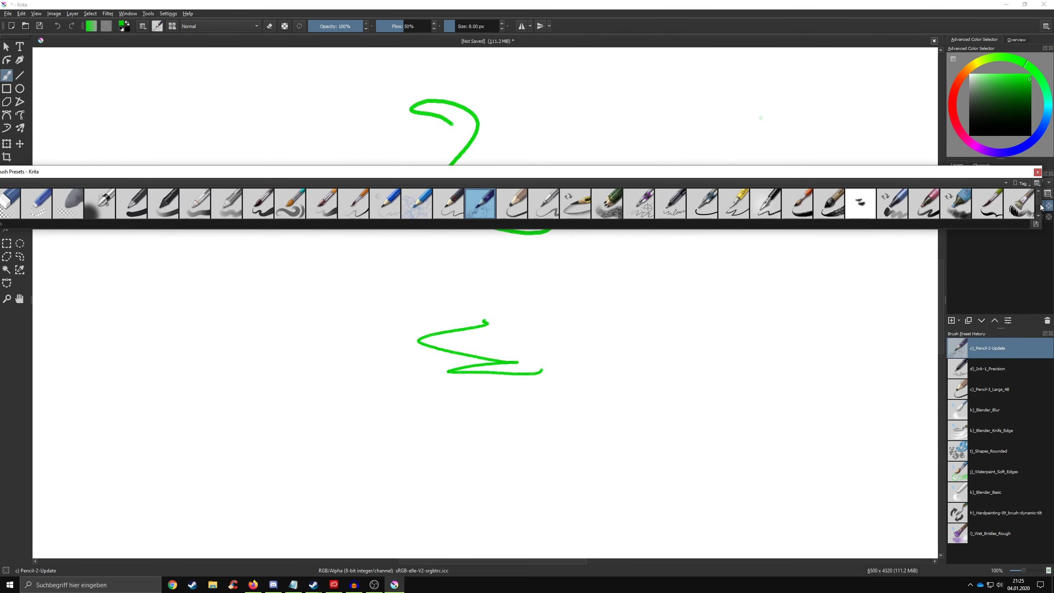
mouse_move(147, 178)
left_mouse_down()
mouse_move(58, 188)
mouse_move(895, 196)
left_mouse_up()
left_click_drag(1009, 182, 723, 165)
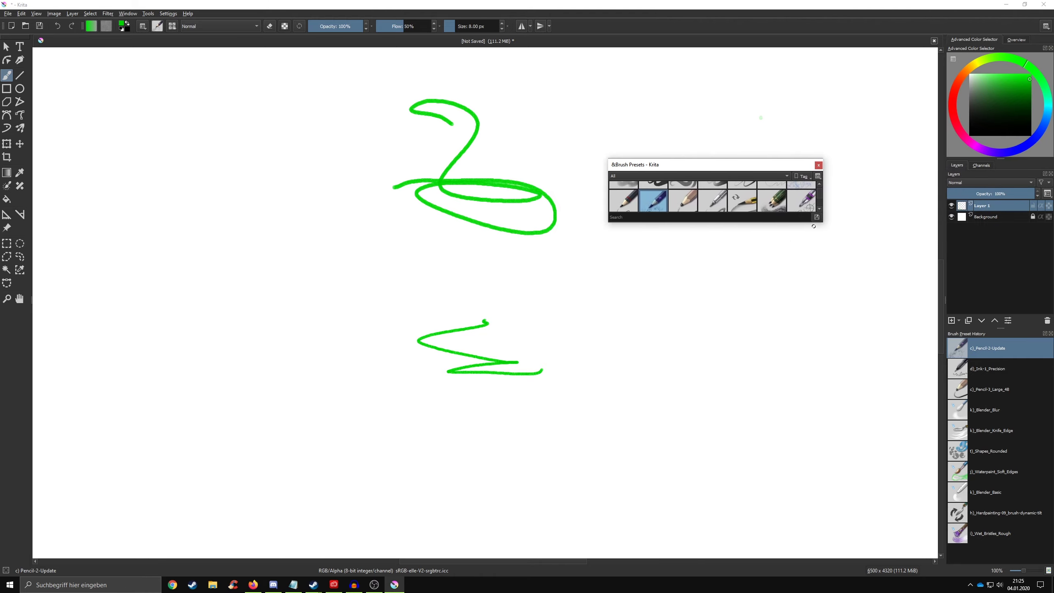
left_click_drag(810, 223, 785, 344)
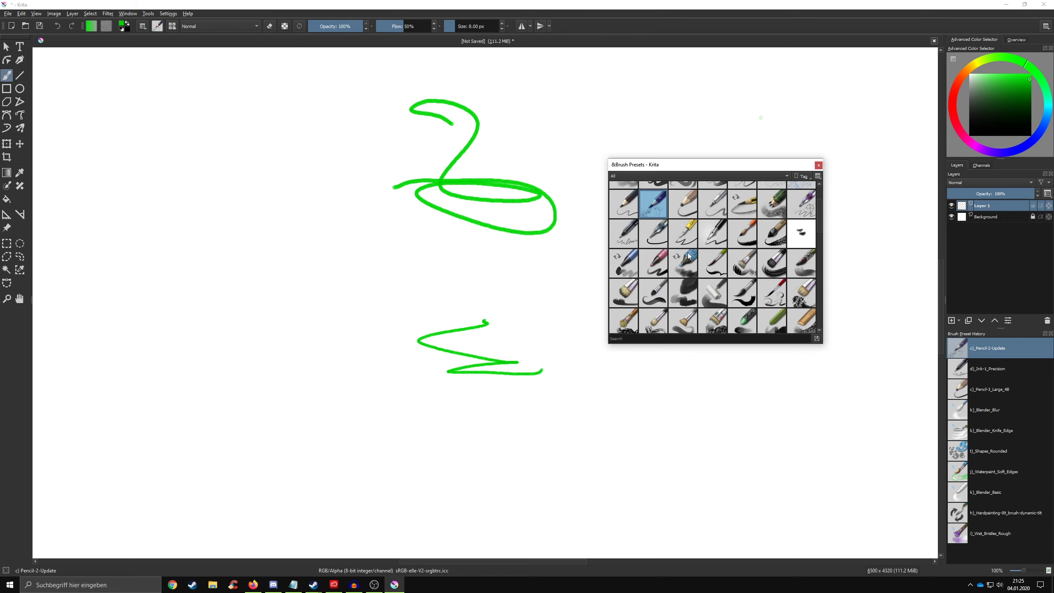
left_click_drag(759, 166, 282, 89)
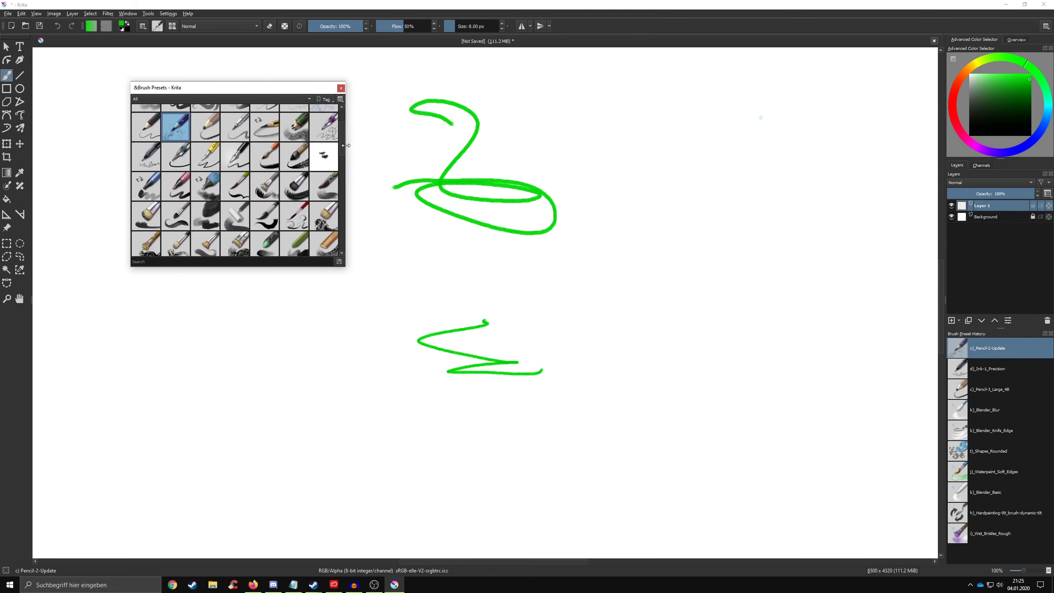
mouse_move(346, 145)
left_mouse_down()
mouse_move(253, 140)
mouse_move(286, 140)
left_mouse_up()
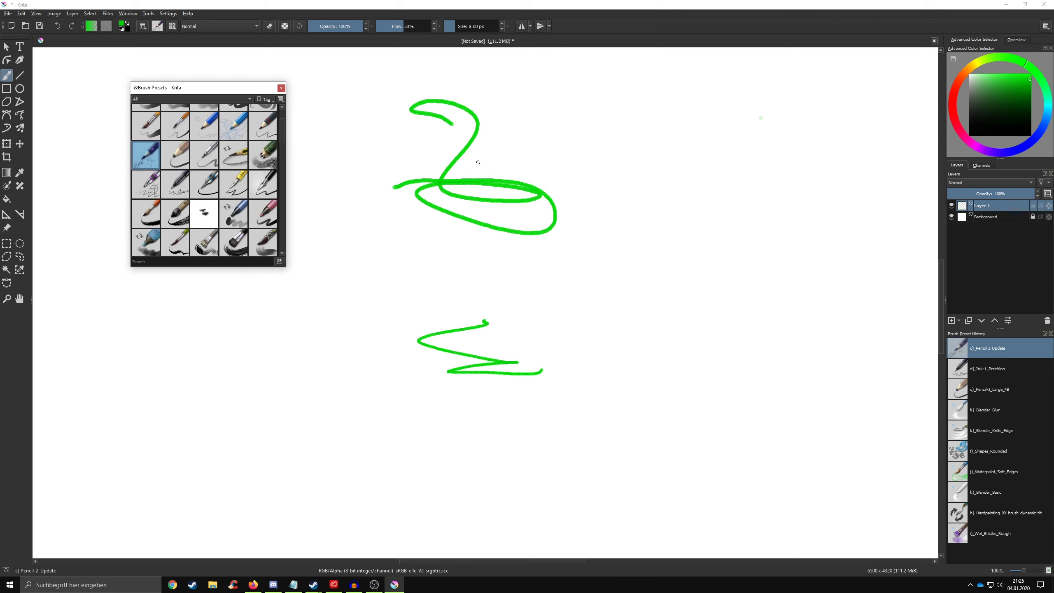
left_click_drag(199, 88, 749, 147)
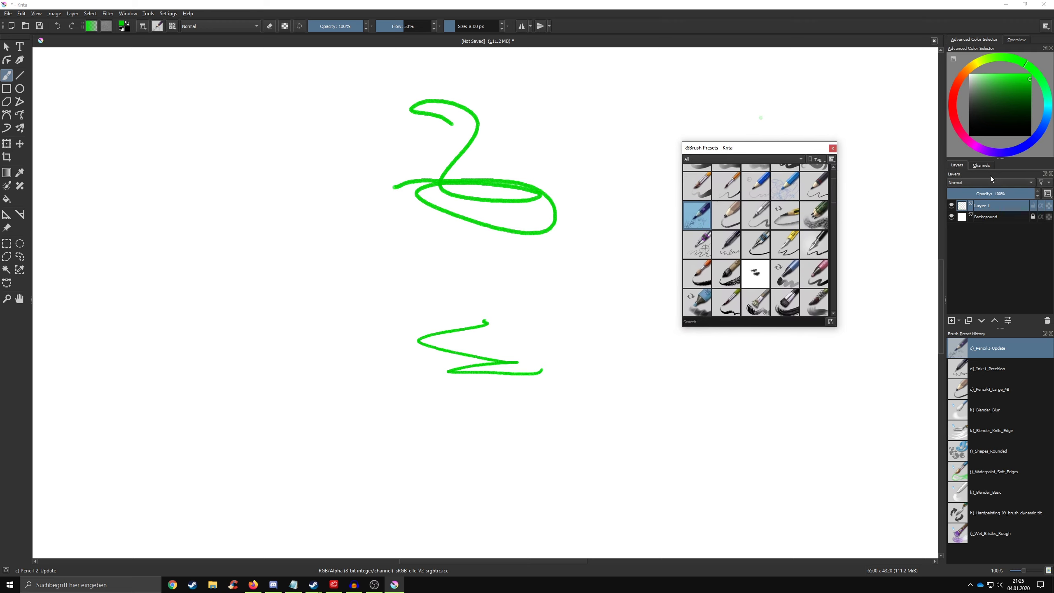
Close the Layers, Channels, Brush Preset History, Advanced Color Selector and floating Brush Presets panels
left_click(1052, 175)
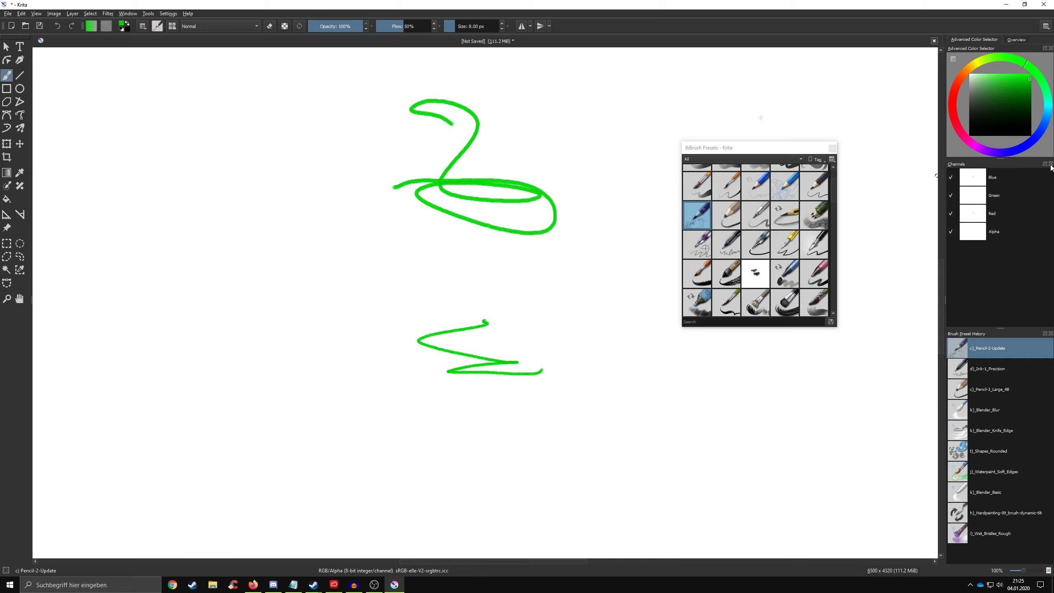
left_click(1050, 164)
mouse_move(768, 149)
left_mouse_down()
mouse_move(645, 106)
mouse_move(774, 163)
mouse_move(711, 169)
mouse_move(623, 140)
mouse_move(816, 115)
left_mouse_up()
left_click(1051, 222)
left_click(1050, 49)
left_click(859, 116)
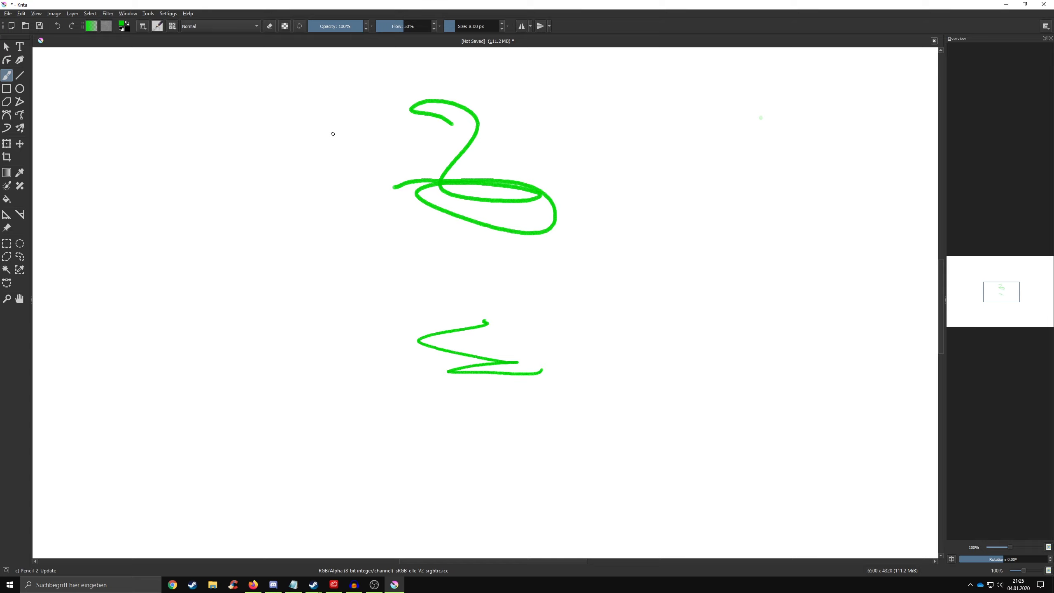
Re-add the Layers docker from Settings > Dockers and make it taller
left_click(168, 13)
mouse_move(210, 72)
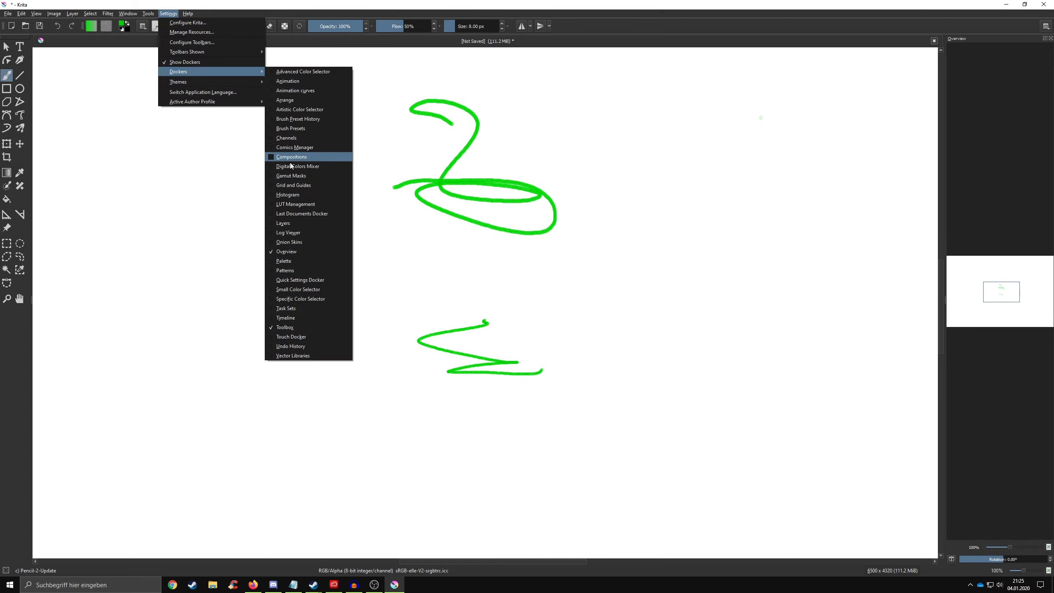
left_click(270, 223)
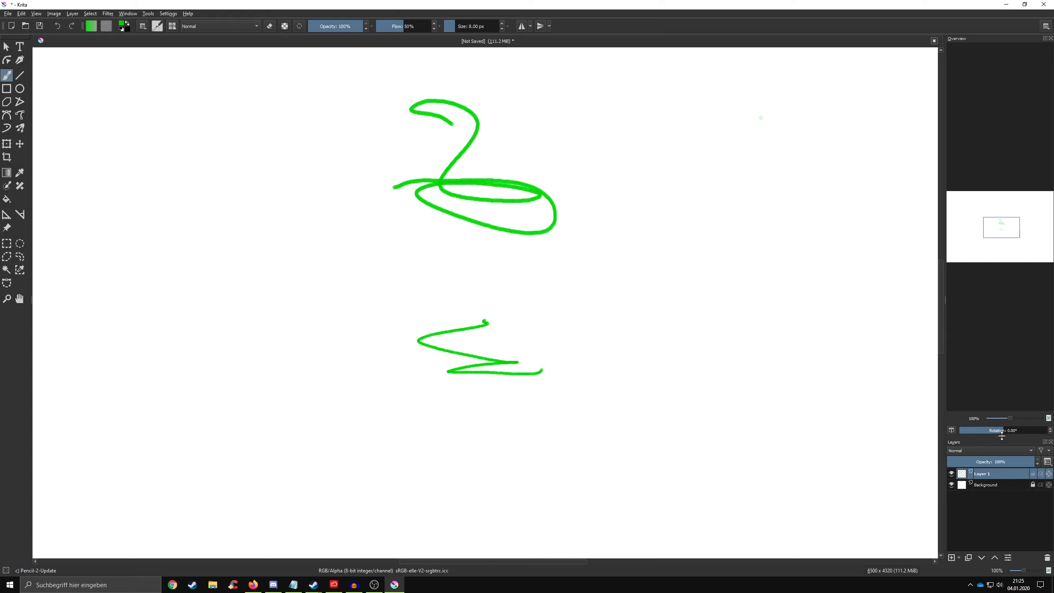
left_click_drag(973, 438, 972, 320)
Add the Advanced Color Selector docker and give Layers more room
left_click(168, 13)
mouse_move(178, 72)
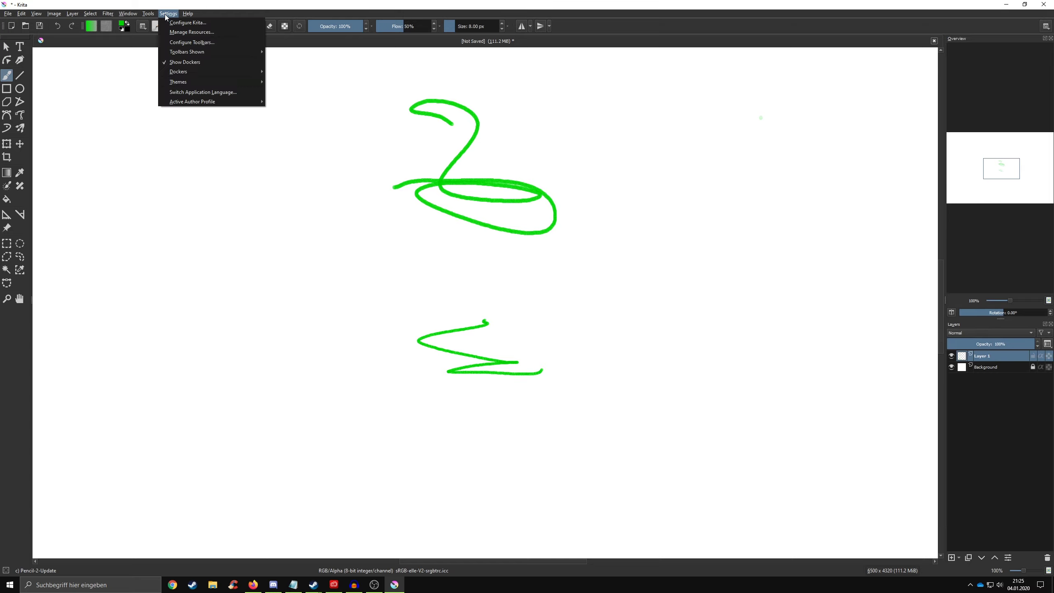
left_click(298, 71)
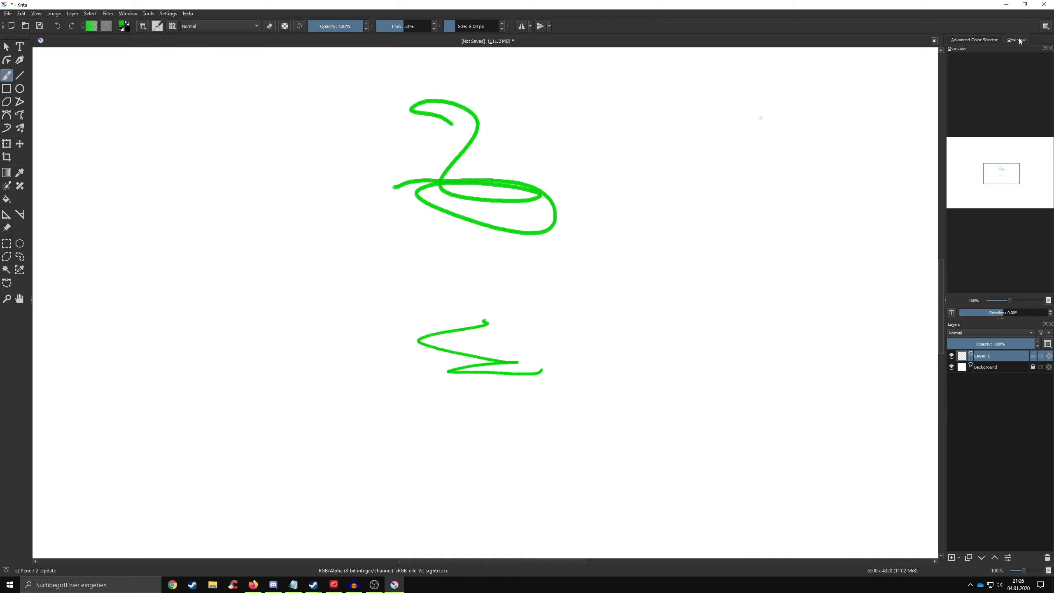
left_click(985, 37)
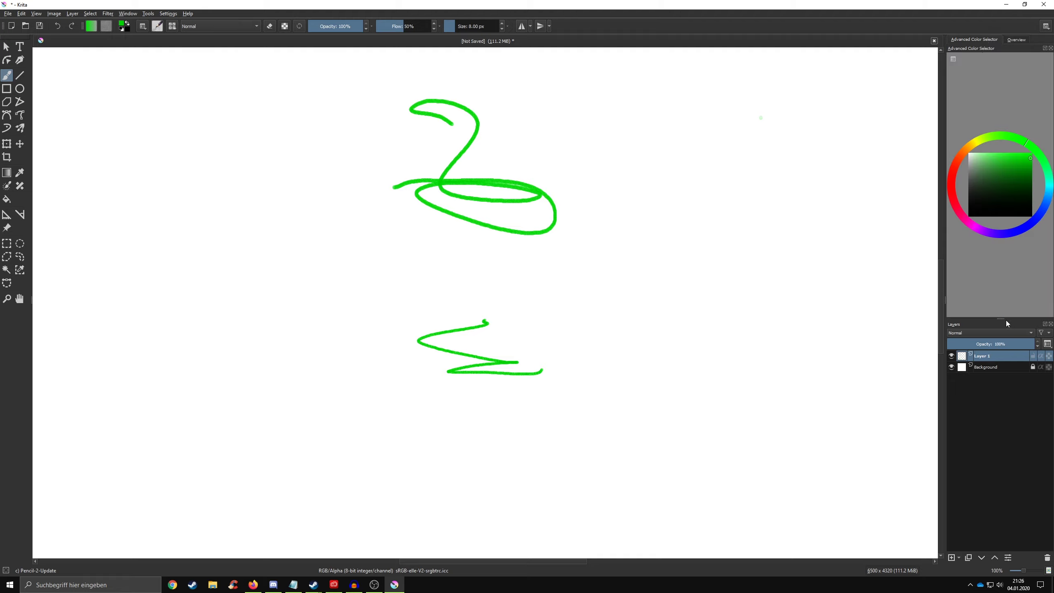
left_click_drag(1005, 319, 1010, 174)
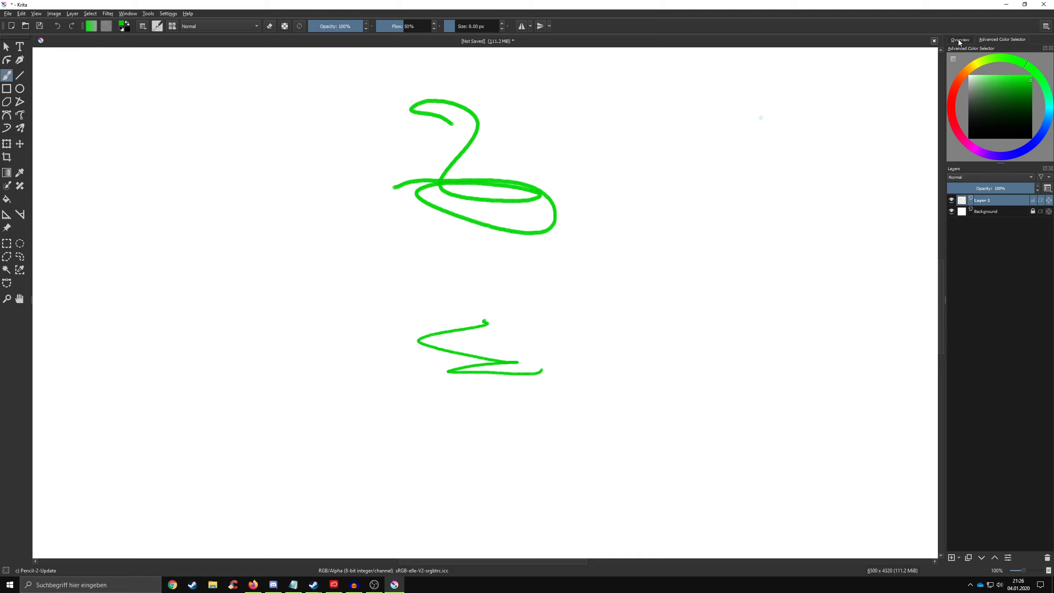
left_click(959, 39)
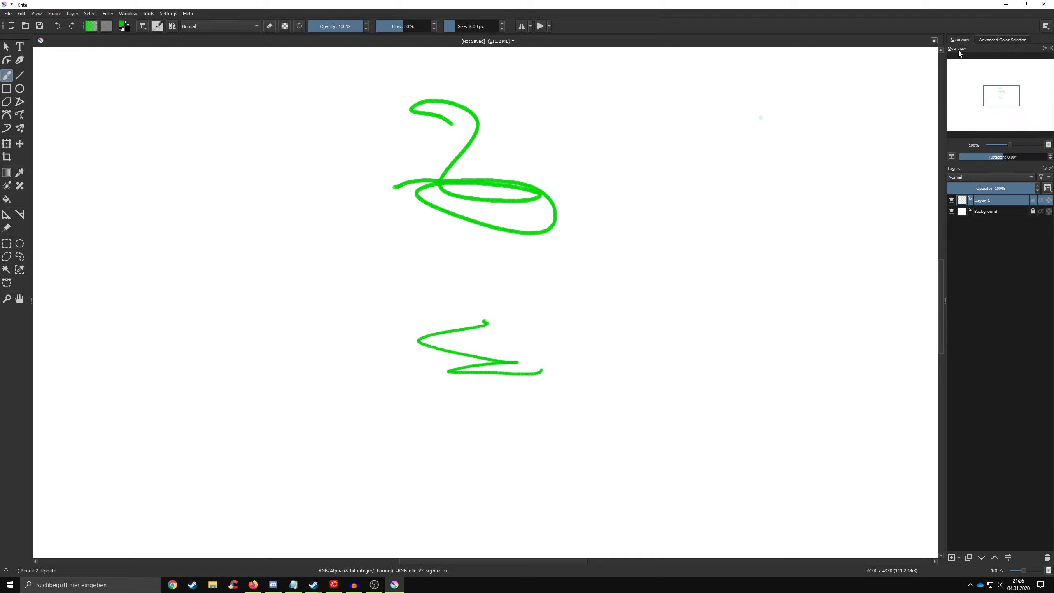
Float Overview over the canvas and re-dock Layers as a tab beside the colour selector
mouse_move(959, 53)
left_mouse_down()
mouse_move(549, 90)
mouse_move(556, 141)
left_mouse_up()
left_click_drag(955, 172, 962, 119)
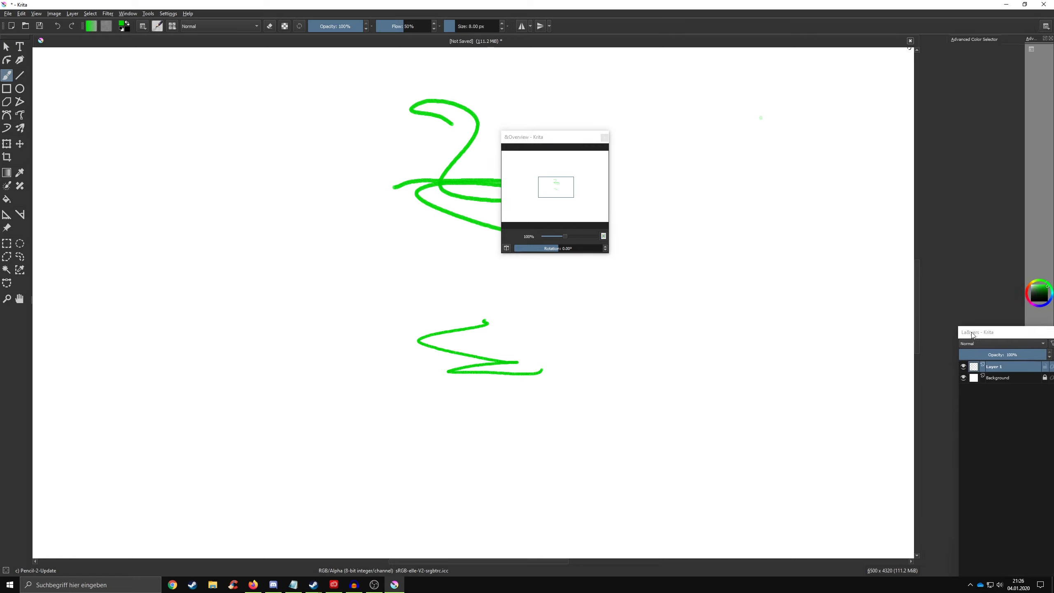
left_click_drag(962, 119, 985, 286)
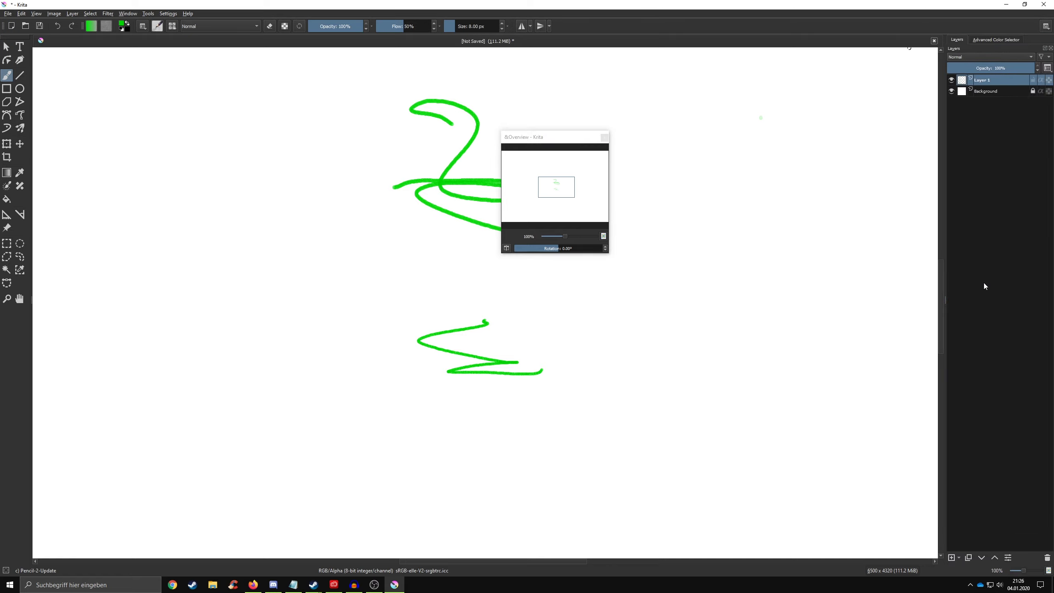
left_click(989, 40)
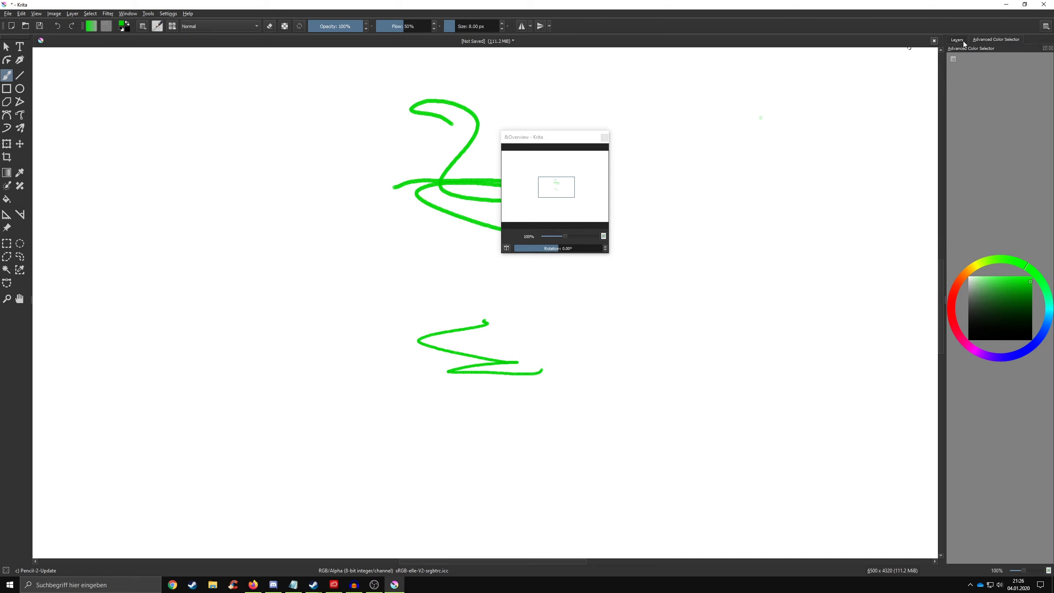
left_click(961, 41)
mouse_move(565, 138)
left_mouse_down()
mouse_move(699, 132)
mouse_move(669, 138)
left_mouse_up()
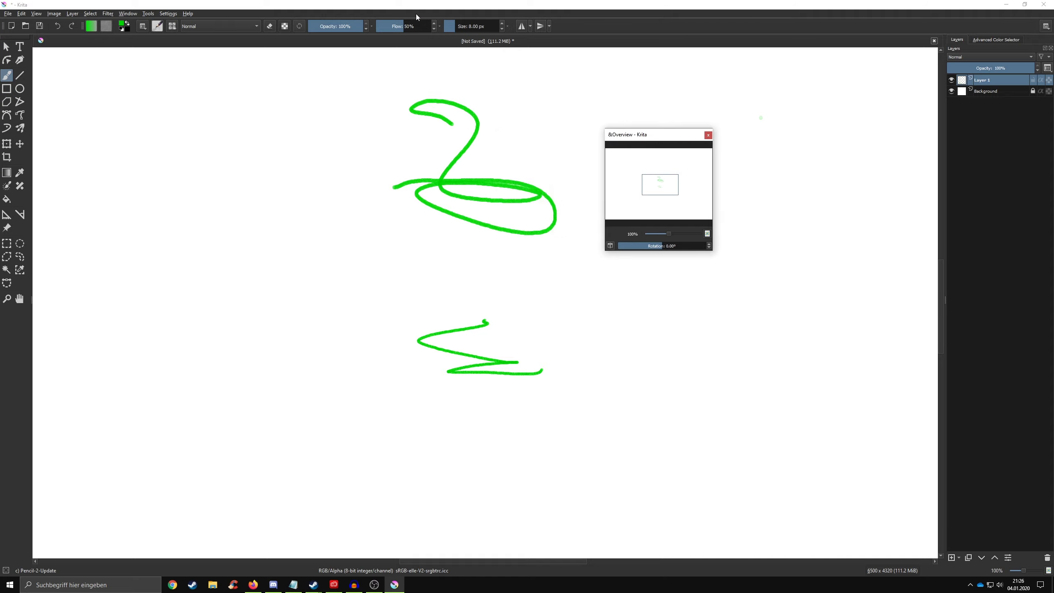
Switch to the Big_Paint workspace and narrow the toolbox to one column
left_click(1045, 26)
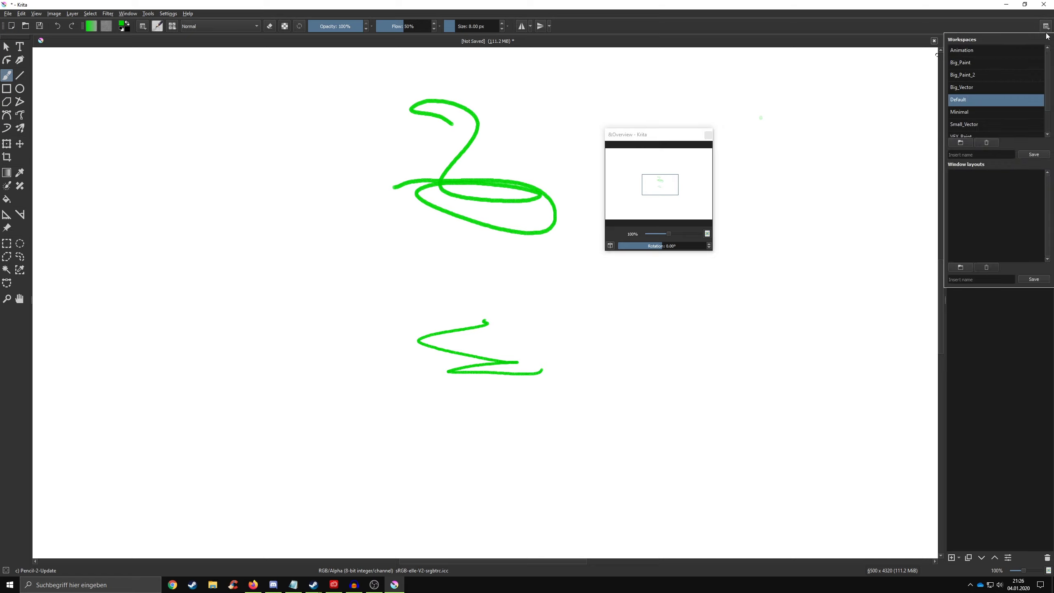
mouse_move(1048, 58)
left_mouse_down()
mouse_move(1048, 81)
mouse_move(1047, 53)
left_mouse_up()
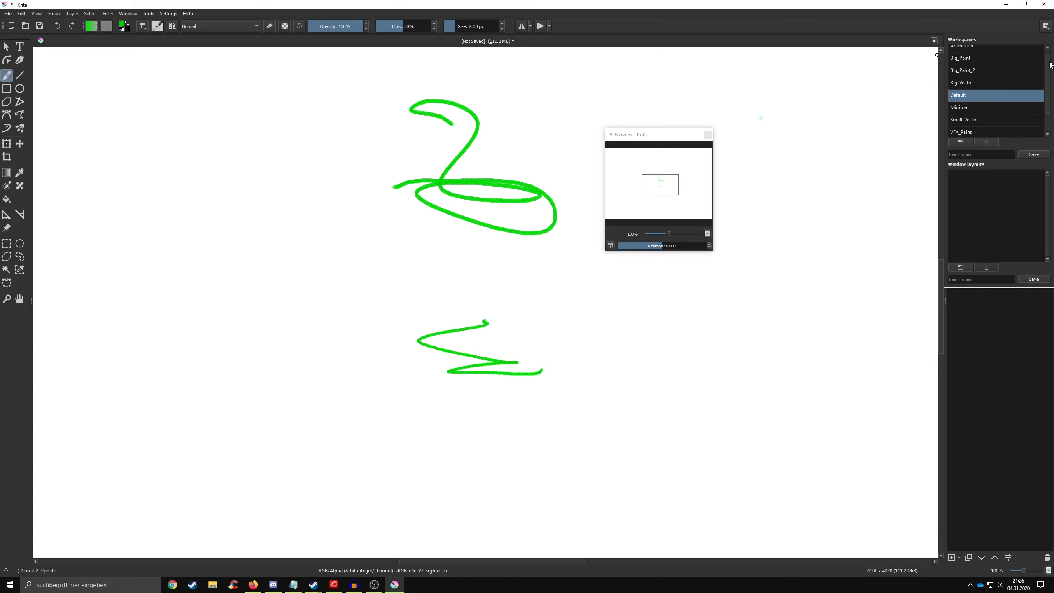
left_click(961, 62)
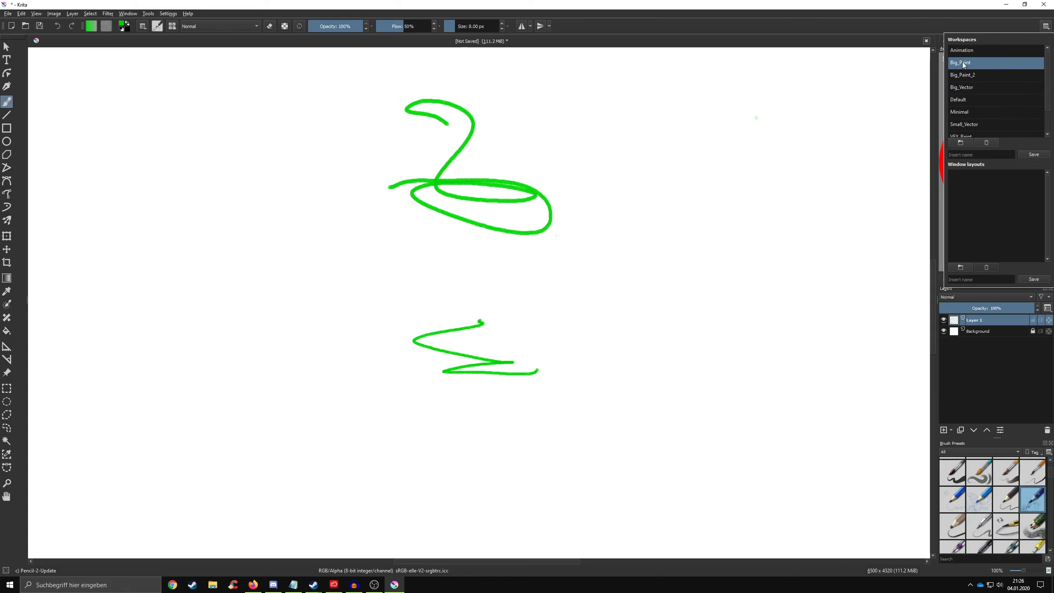
left_click(892, 84)
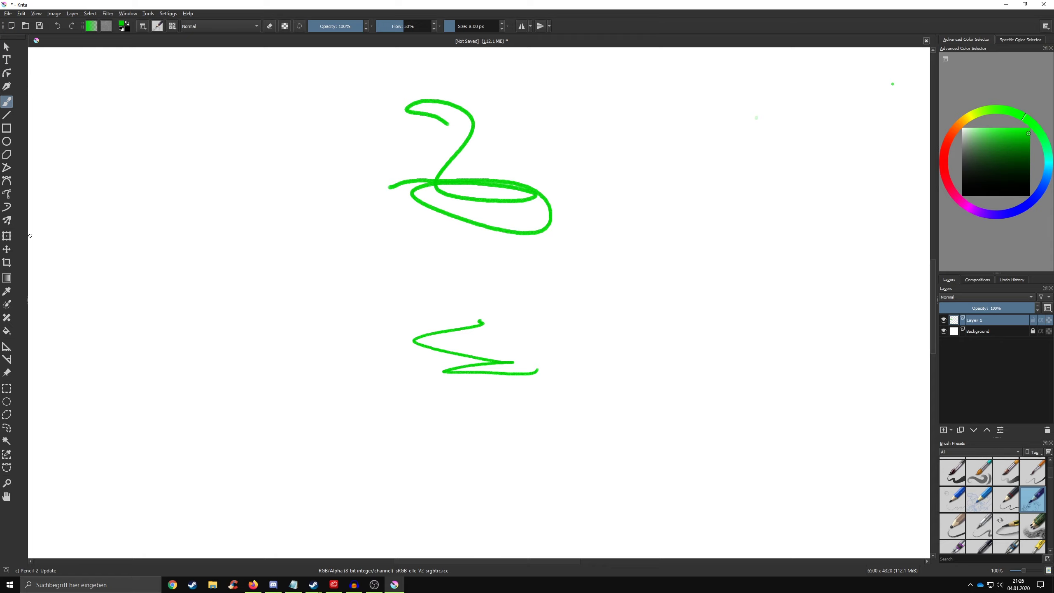
left_click_drag(28, 296, 14, 292)
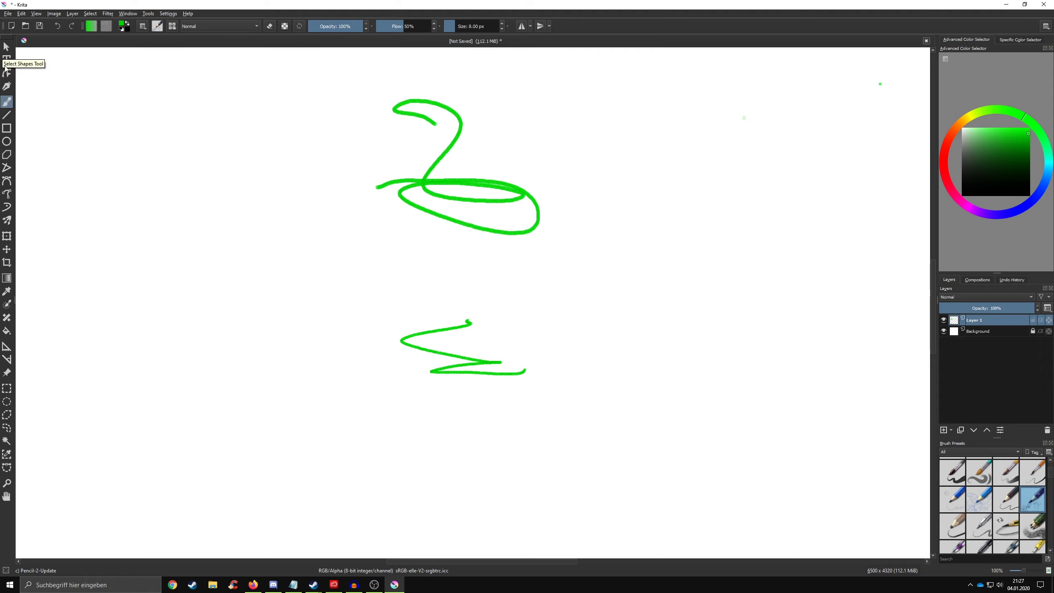
right_click(8, 58)
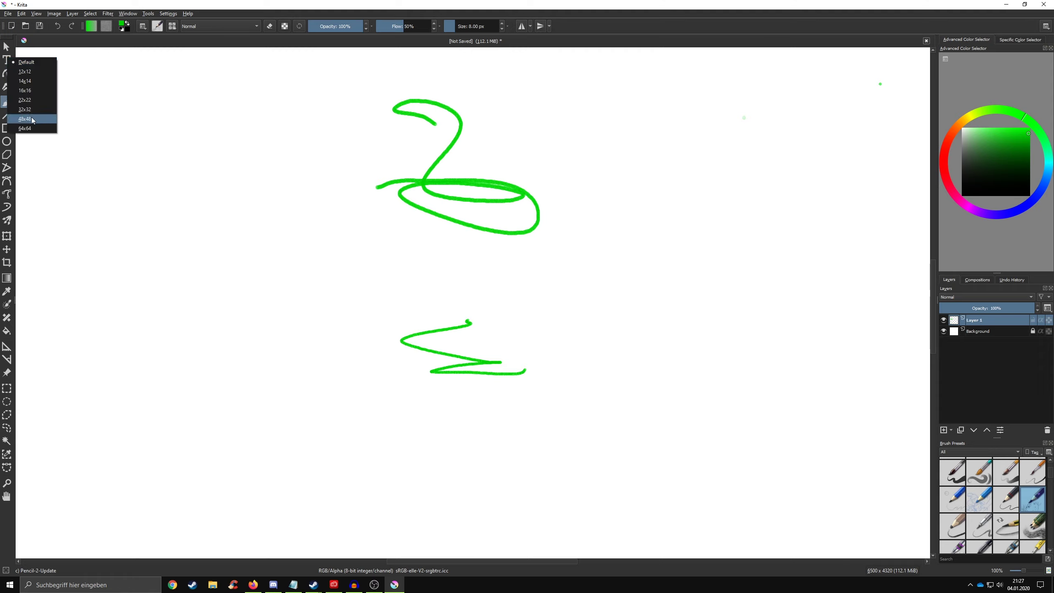
left_click_drag(16, 79, 32, 79)
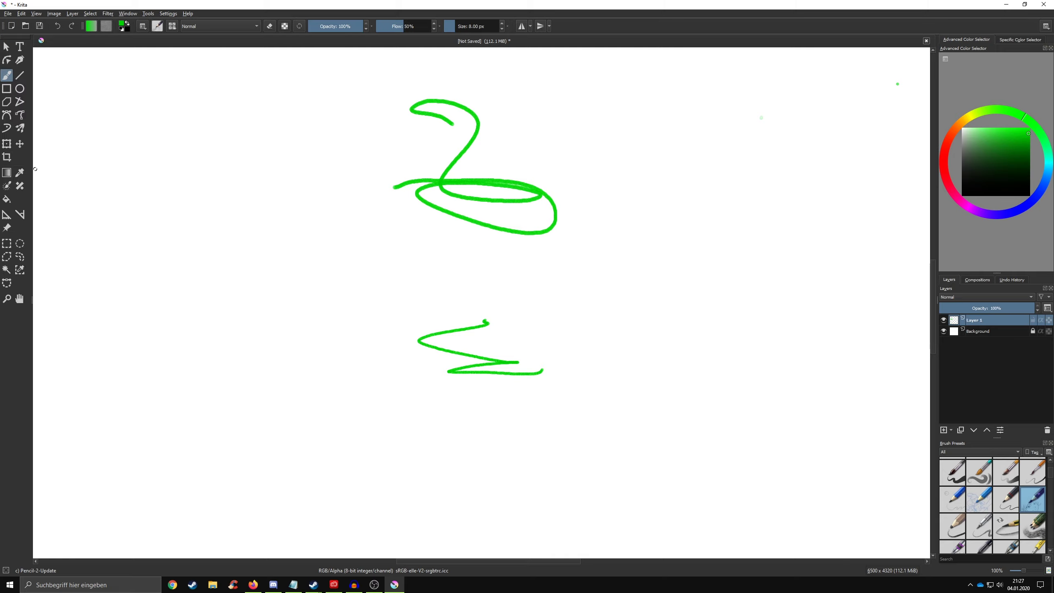
left_click_drag(33, 163, 18, 161)
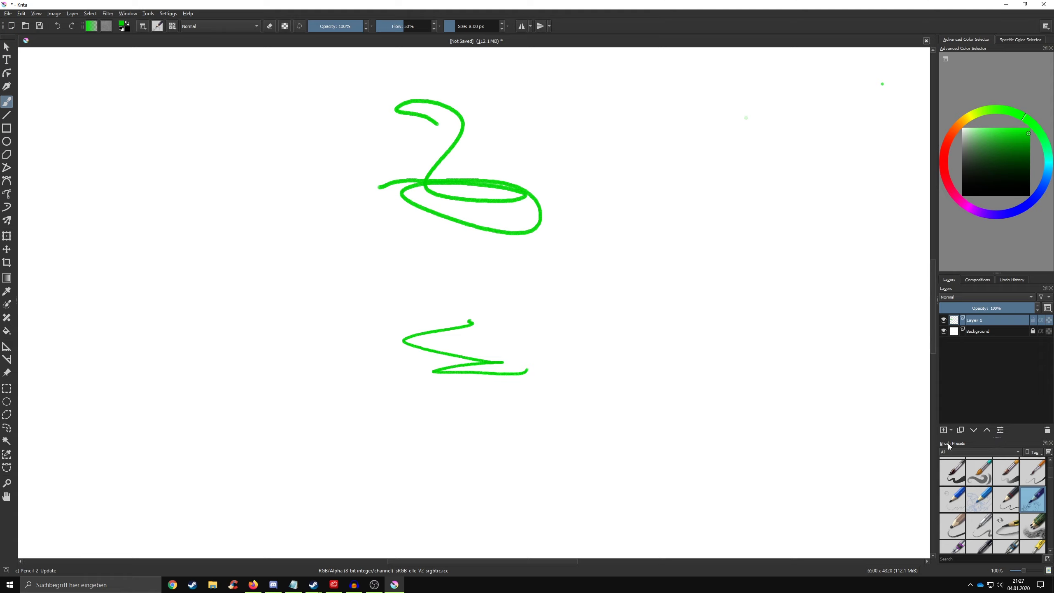
Resize the right dockers so Brush Presets shows two rows and Layers is much taller
mouse_move(950, 443)
left_mouse_down()
mouse_move(649, 342)
mouse_move(589, 302)
mouse_move(665, 224)
mouse_move(923, 332)
mouse_move(950, 338)
mouse_move(955, 323)
left_mouse_up()
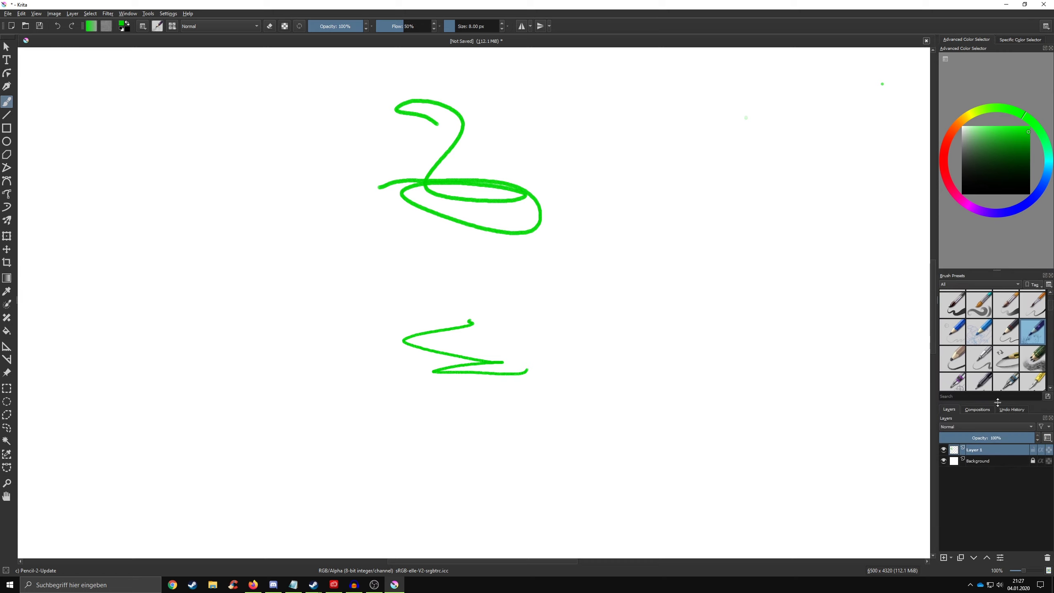
left_click_drag(997, 402, 1015, 356)
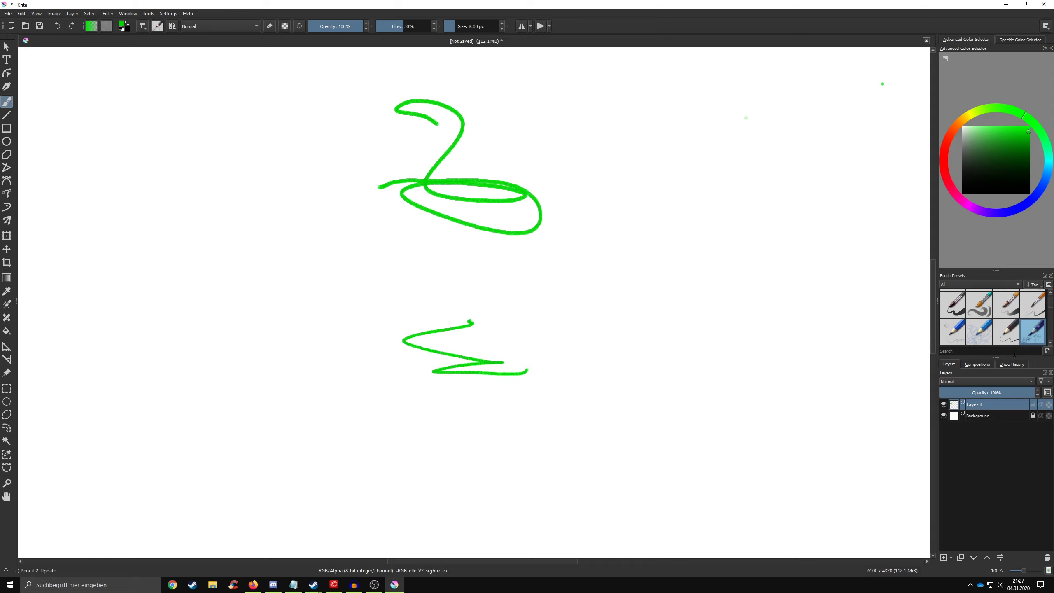
scroll(949, 309, "up", 3)
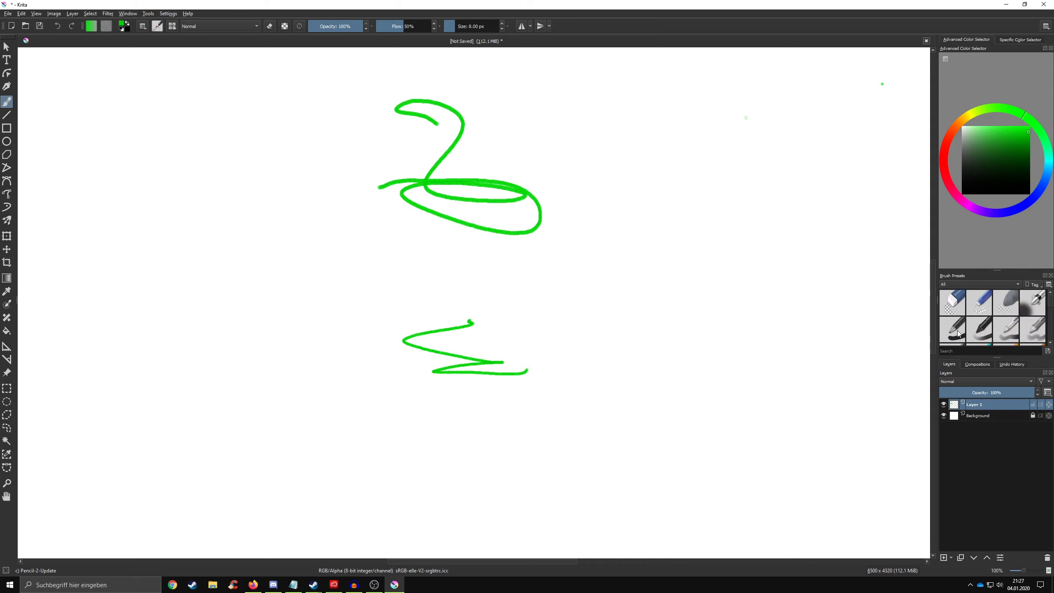
scroll(1049, 305, "down", 2)
scroll(1049, 305, "up", 2)
left_click_drag(996, 357, 1004, 264)
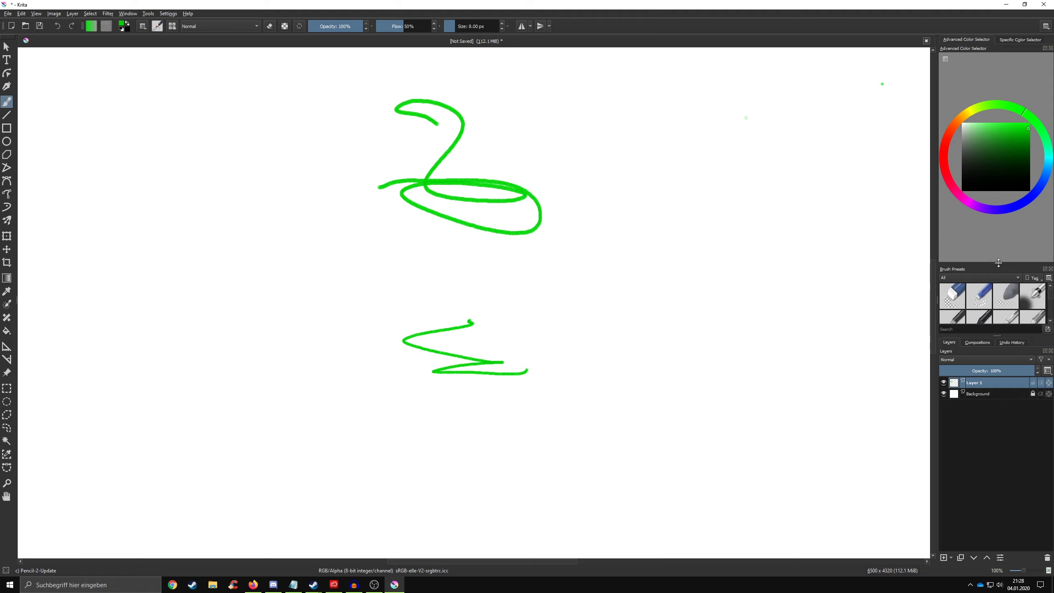
left_click_drag(999, 263, 1007, 172)
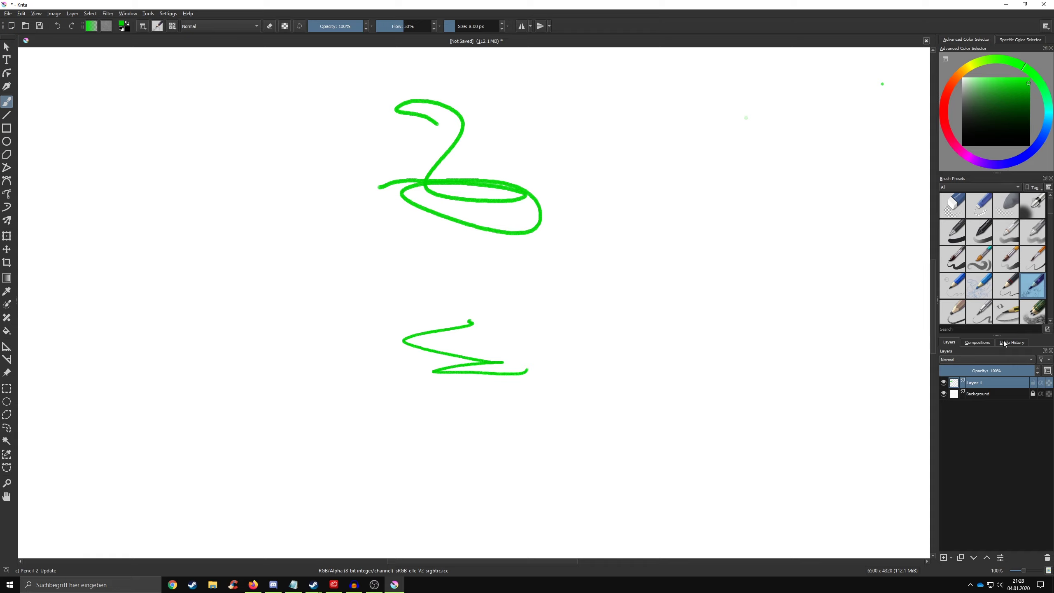
left_click_drag(998, 335, 1007, 257)
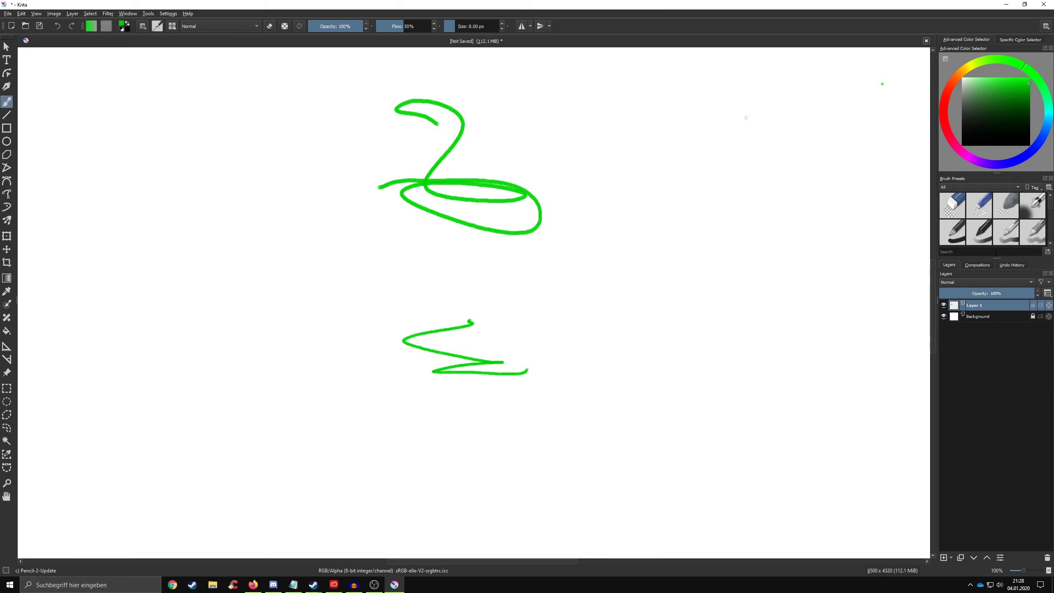
Set the Advanced Color Selector type to a square with a hue strip
left_click(945, 60)
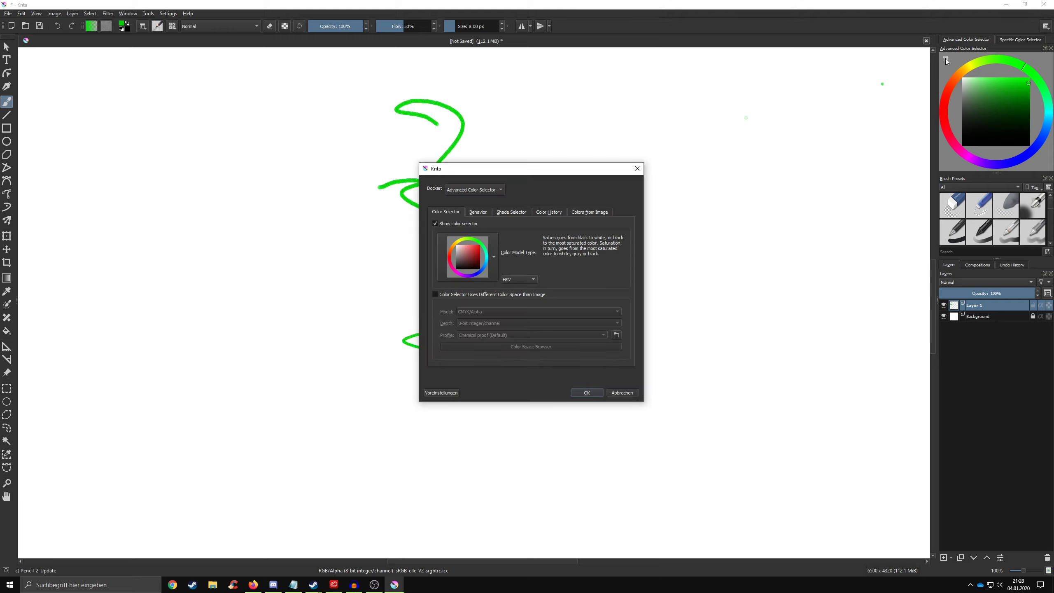
left_click_drag(554, 170, 565, 104)
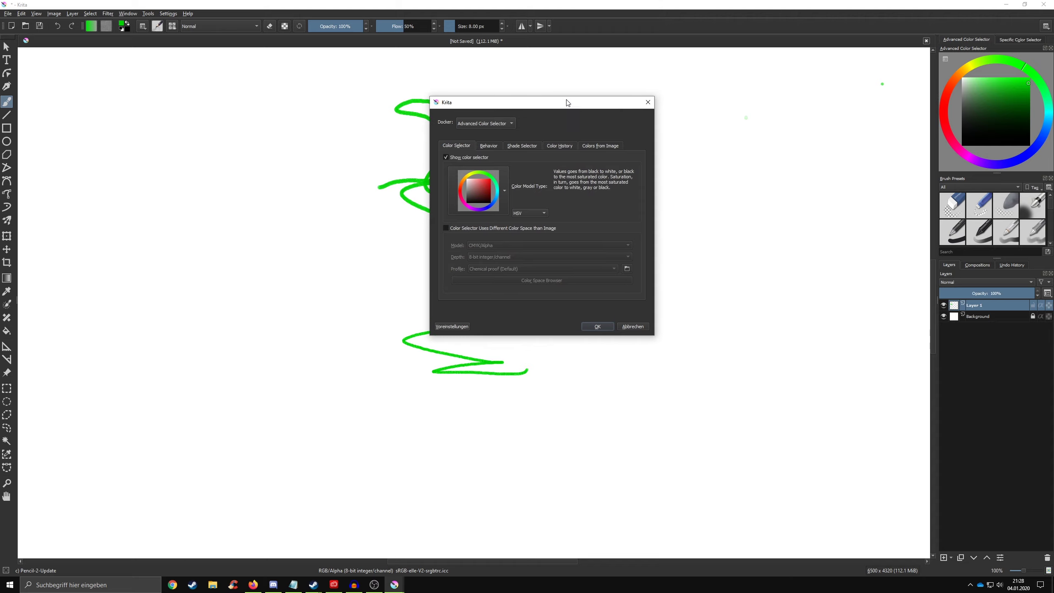
left_click(490, 125)
left_click(539, 114)
left_click_drag(534, 101, 506, 96)
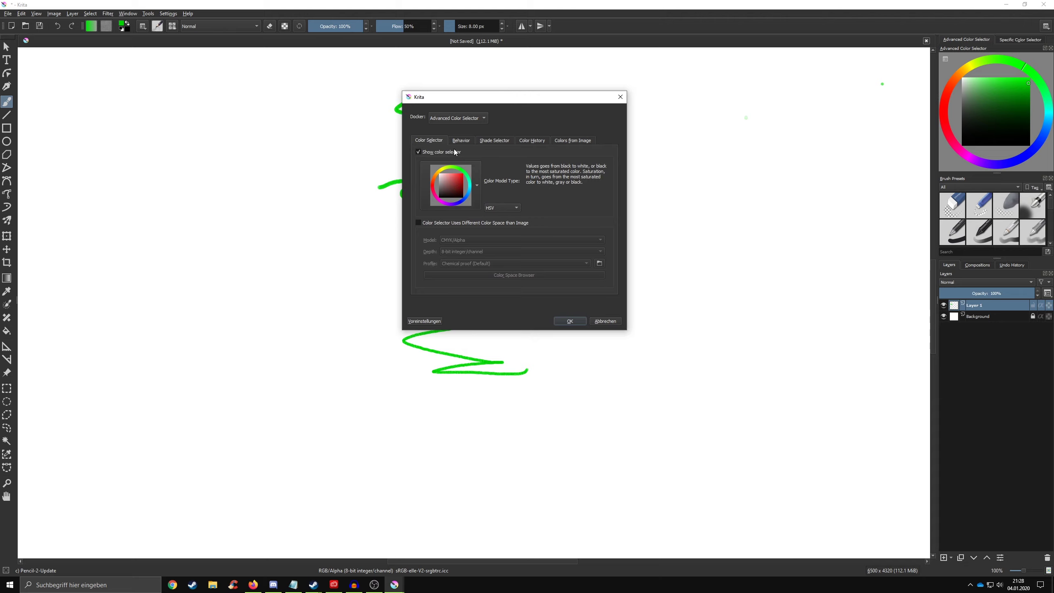
left_click(476, 187)
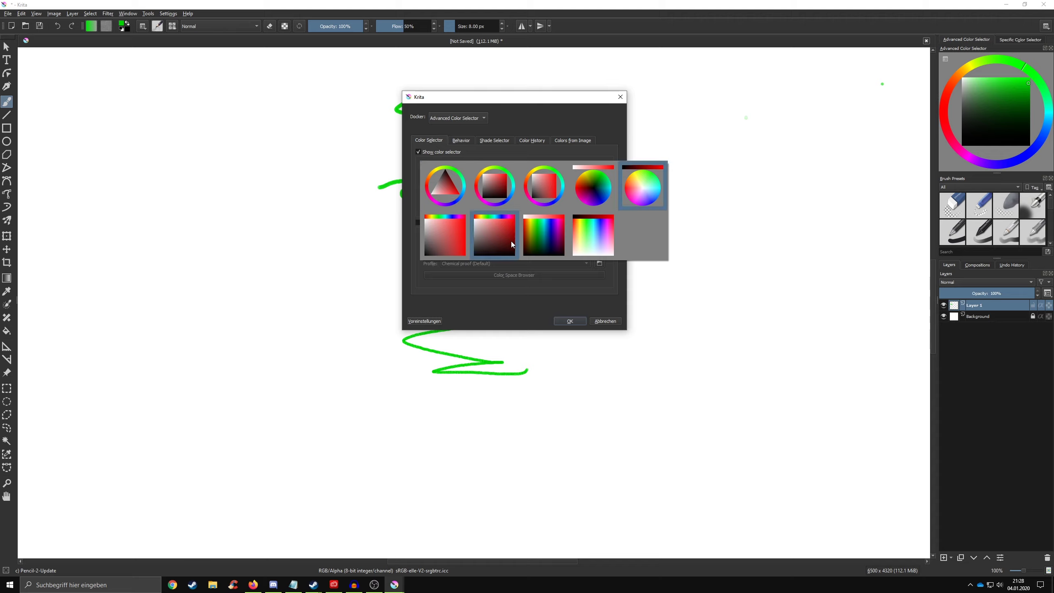
left_click(493, 235)
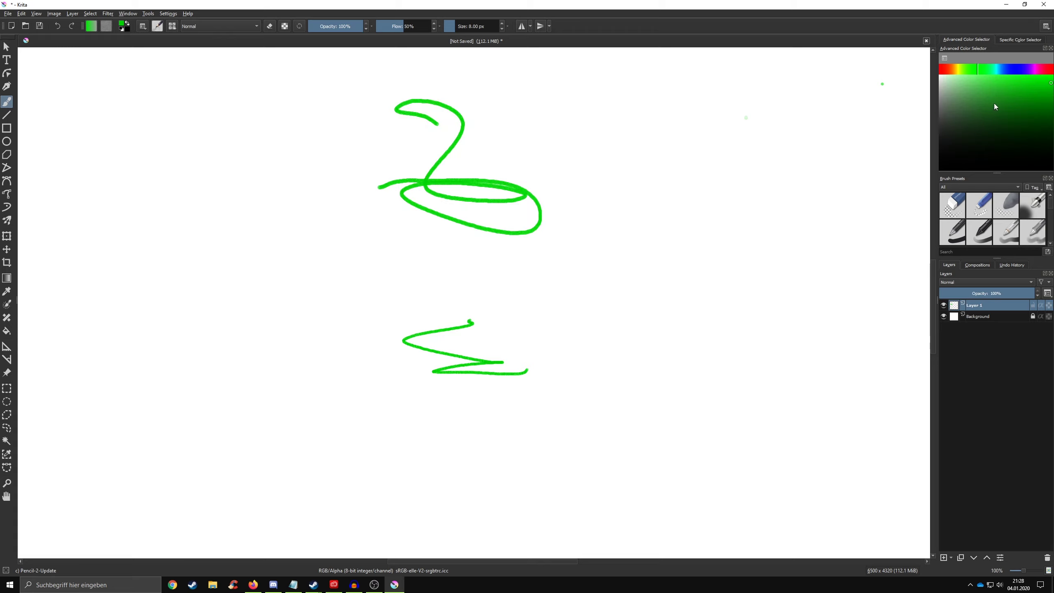
Pick an ochre brown foreground colour and reopen the colour selector settings
left_click_drag(993, 103, 975, 107)
left_click_drag(980, 69, 964, 68)
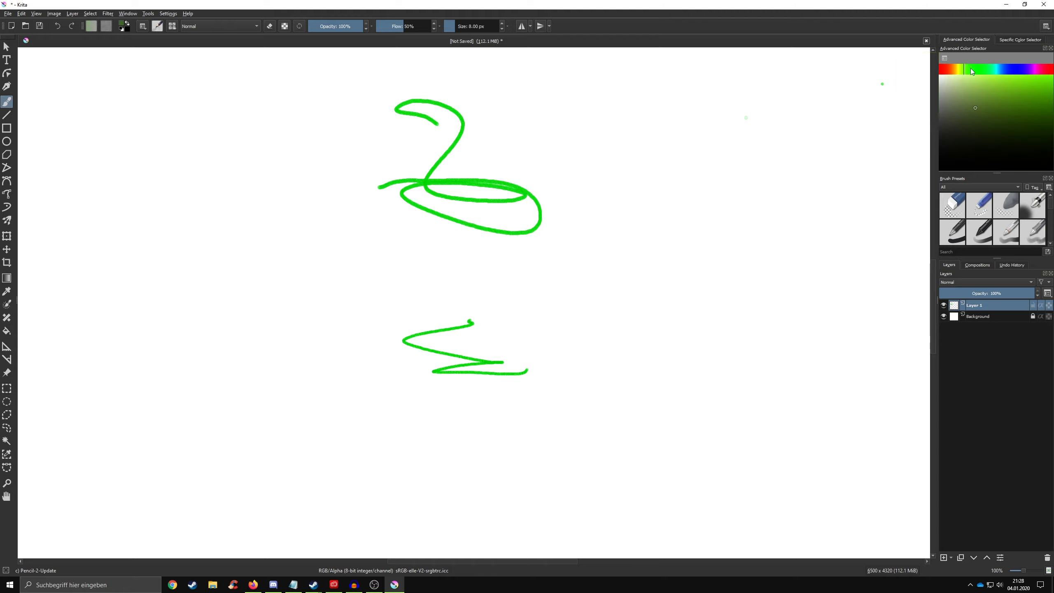
left_click_drag(970, 68, 954, 69)
left_click(996, 111)
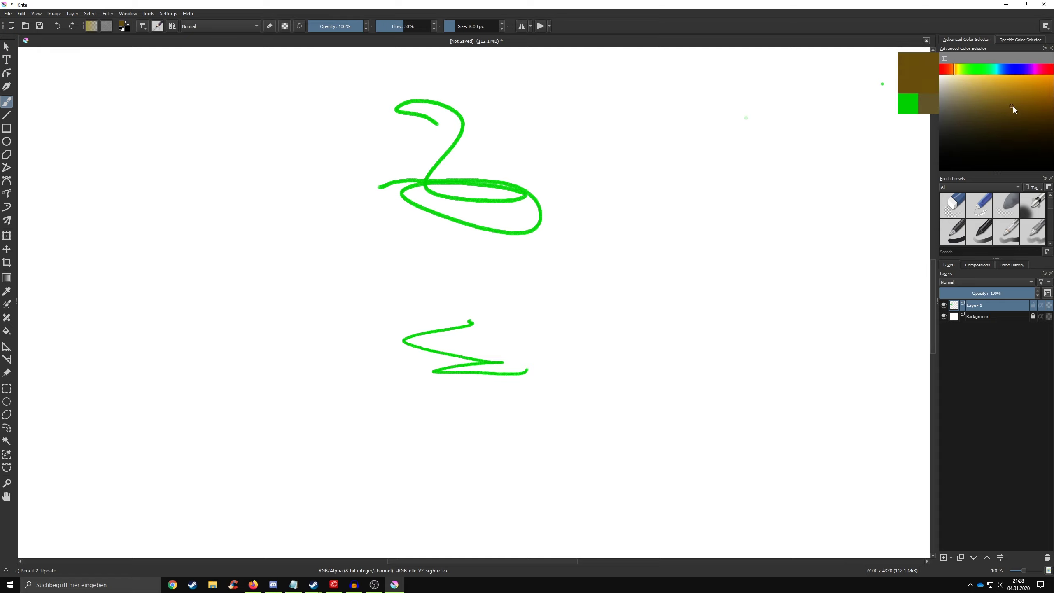
mouse_move(1012, 107)
left_mouse_down()
mouse_move(1013, 145)
mouse_move(1014, 125)
left_mouse_up()
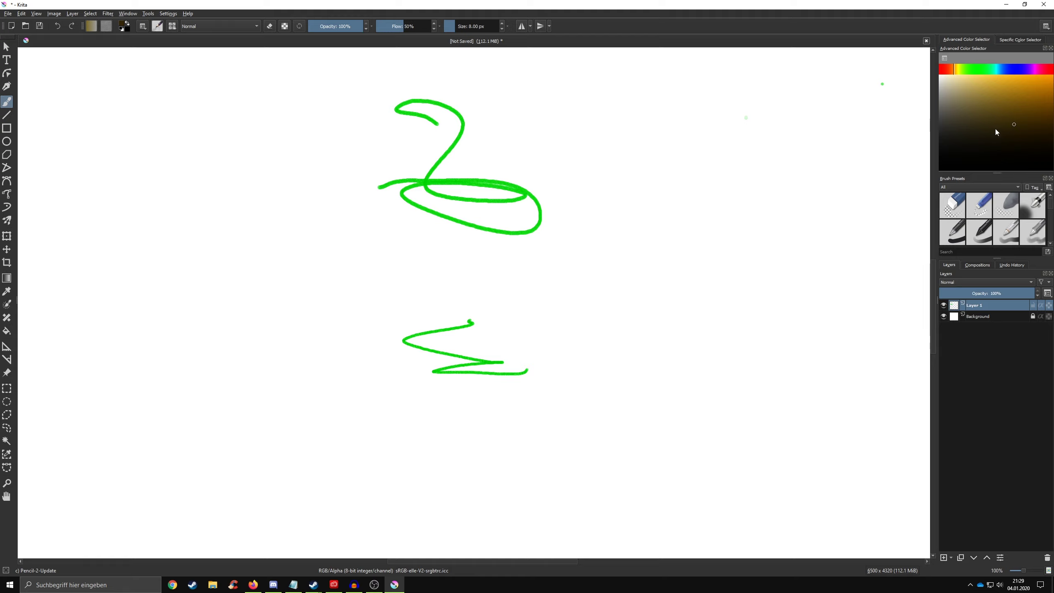
left_click_drag(1013, 122, 1028, 106)
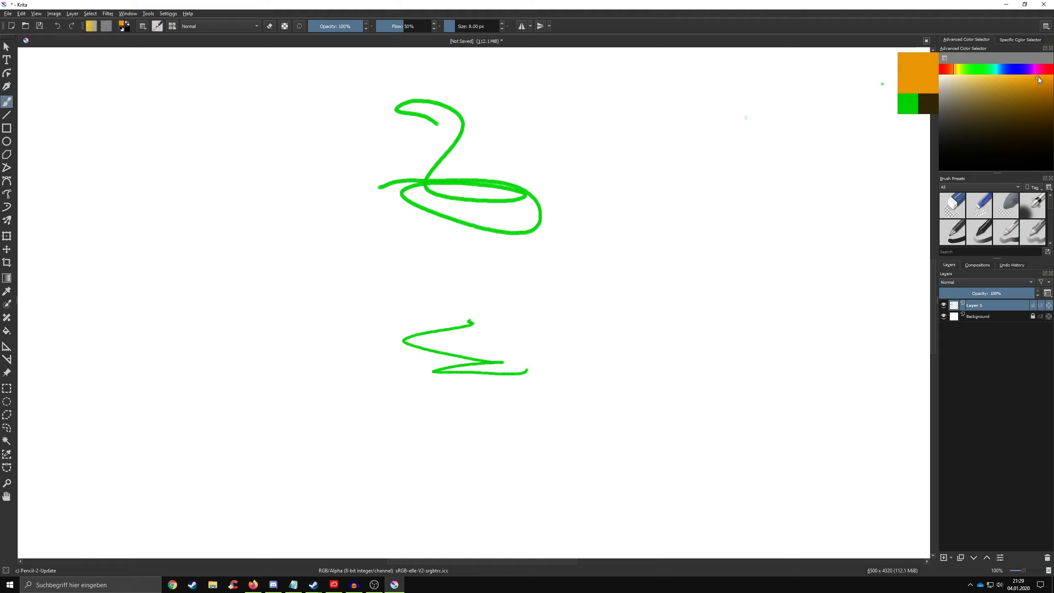
mouse_move(997, 171)
left_mouse_down()
mouse_move(999, 292)
mouse_move(997, 171)
left_mouse_up()
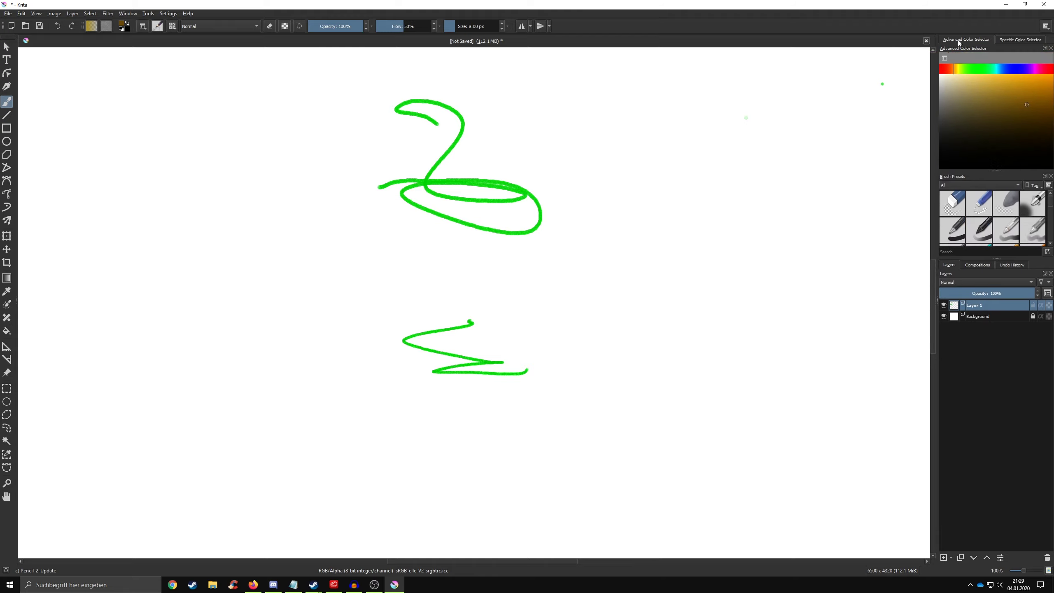
left_click(944, 58)
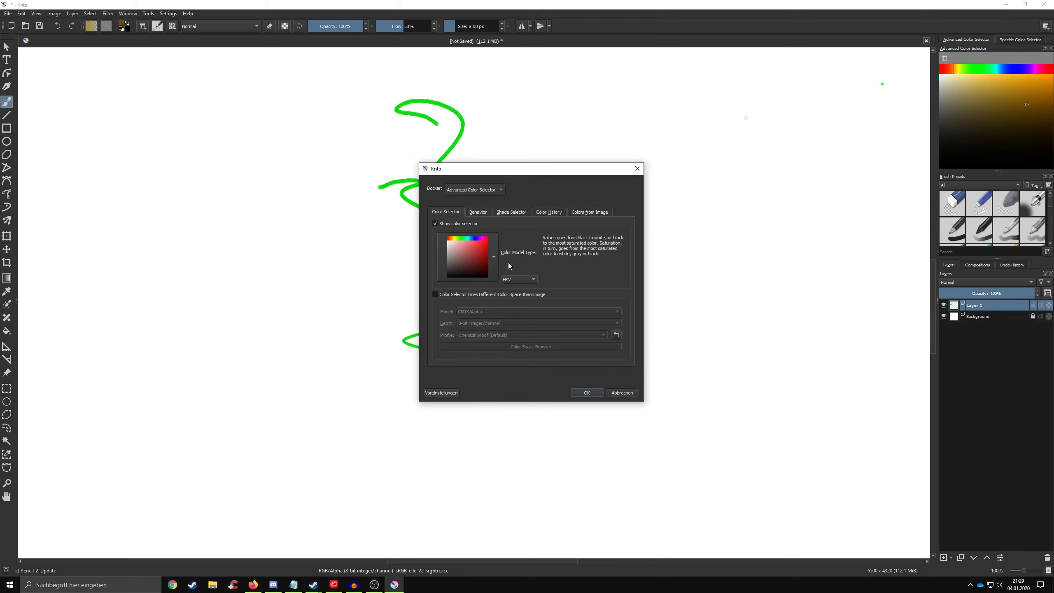
Choose the ring-with-square selector, enable Color History and Colors from the image, and apply
left_click(492, 259)
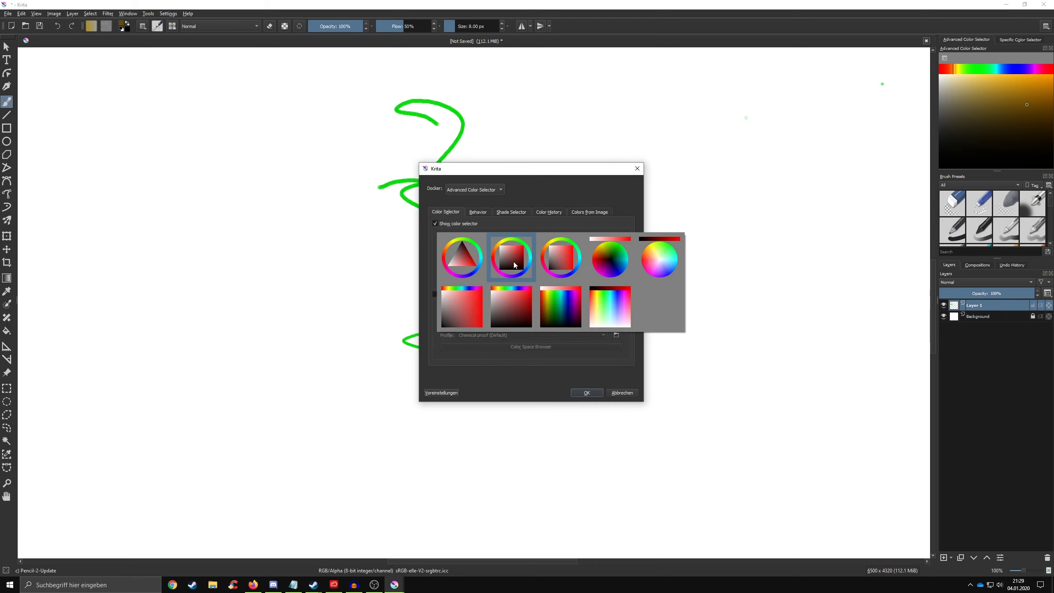
left_click(512, 255)
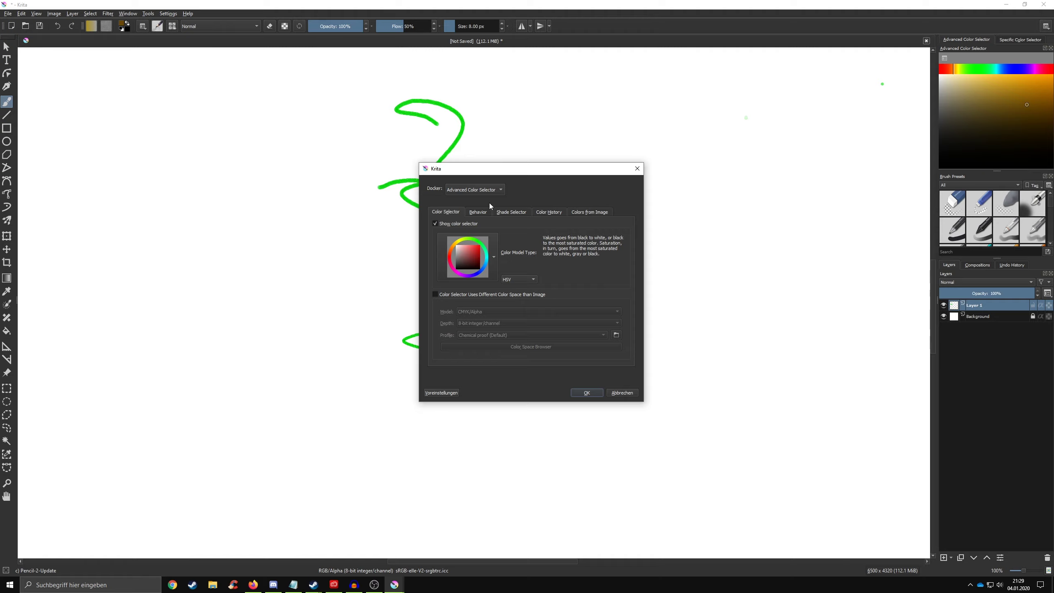
left_click(478, 213)
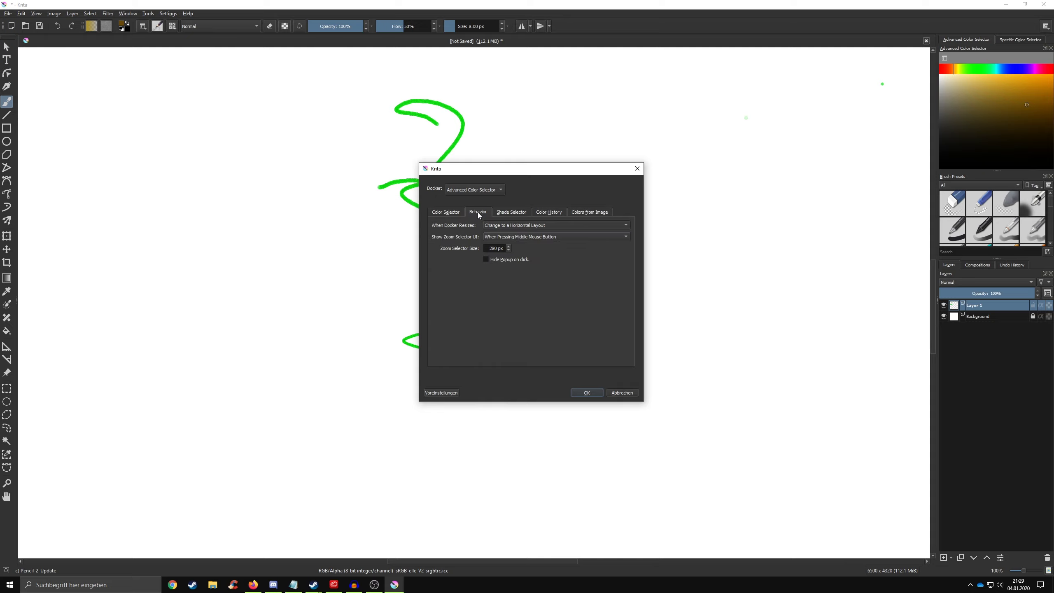
left_click(509, 213)
left_click(540, 213)
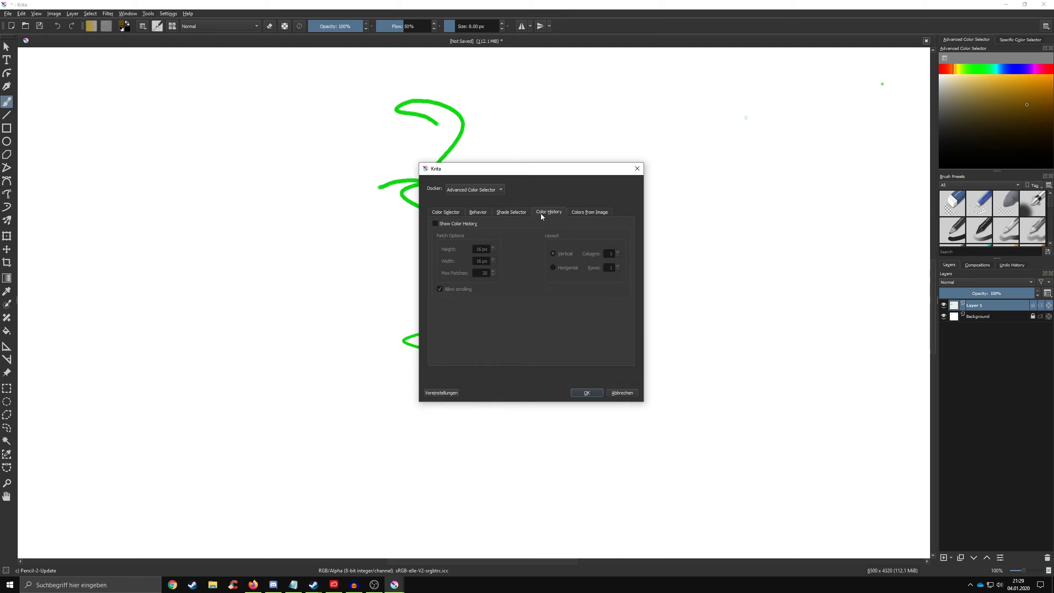
left_click(435, 223)
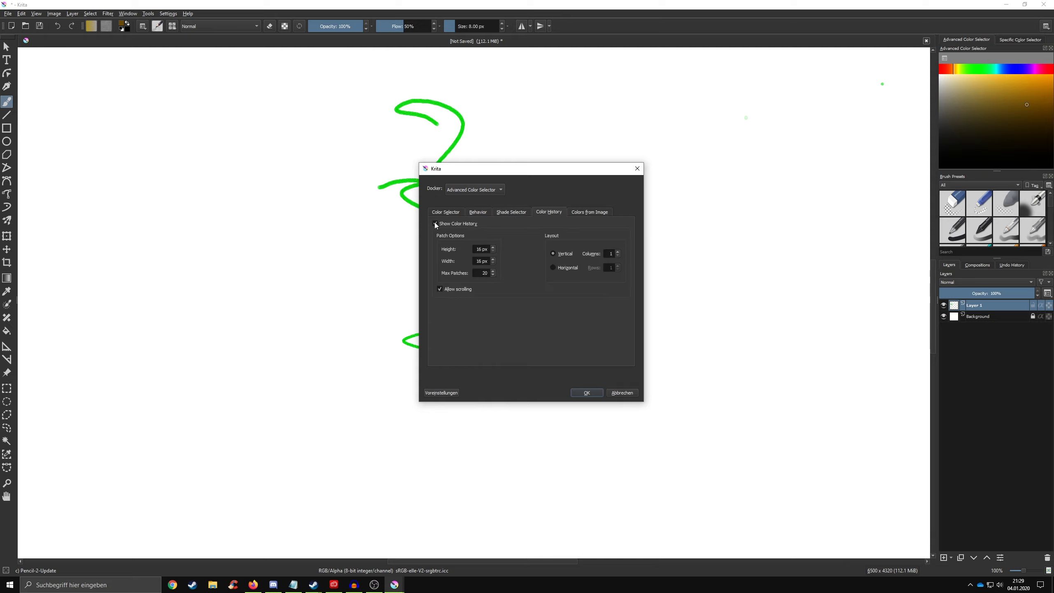
left_click(578, 213)
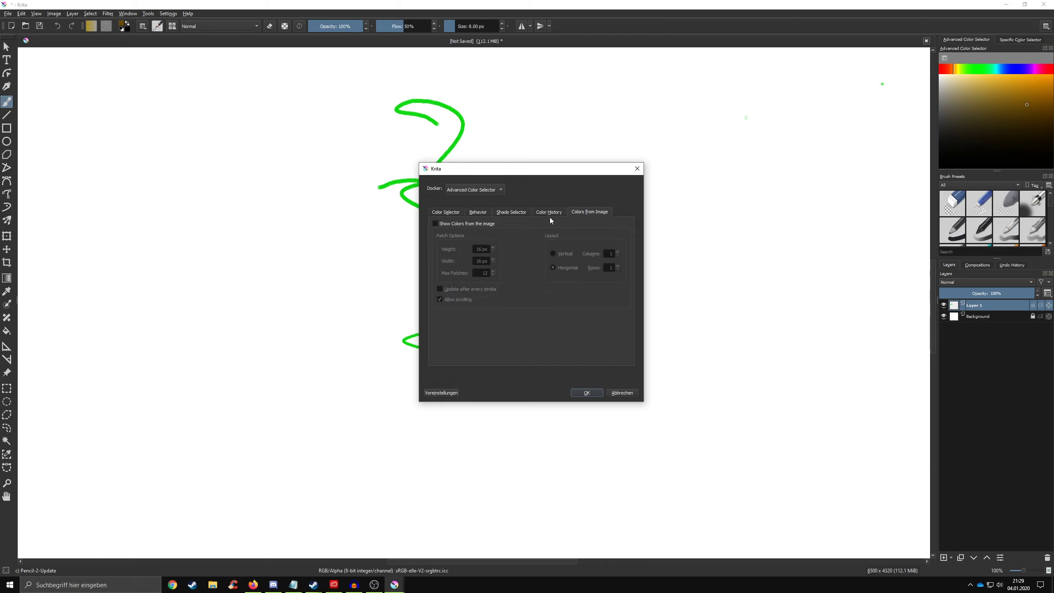
left_click(435, 224)
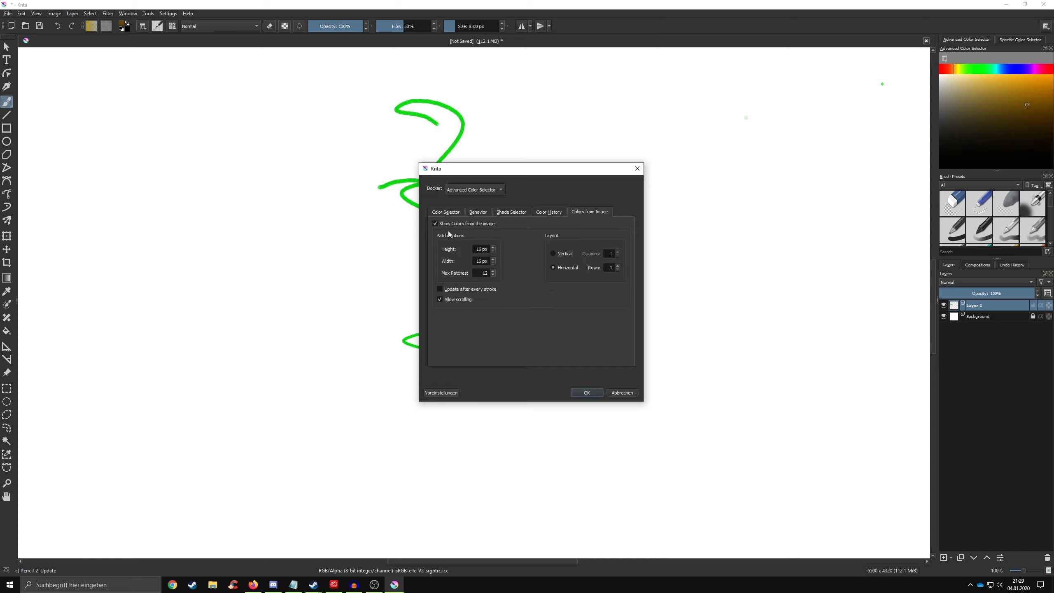
left_click(585, 393)
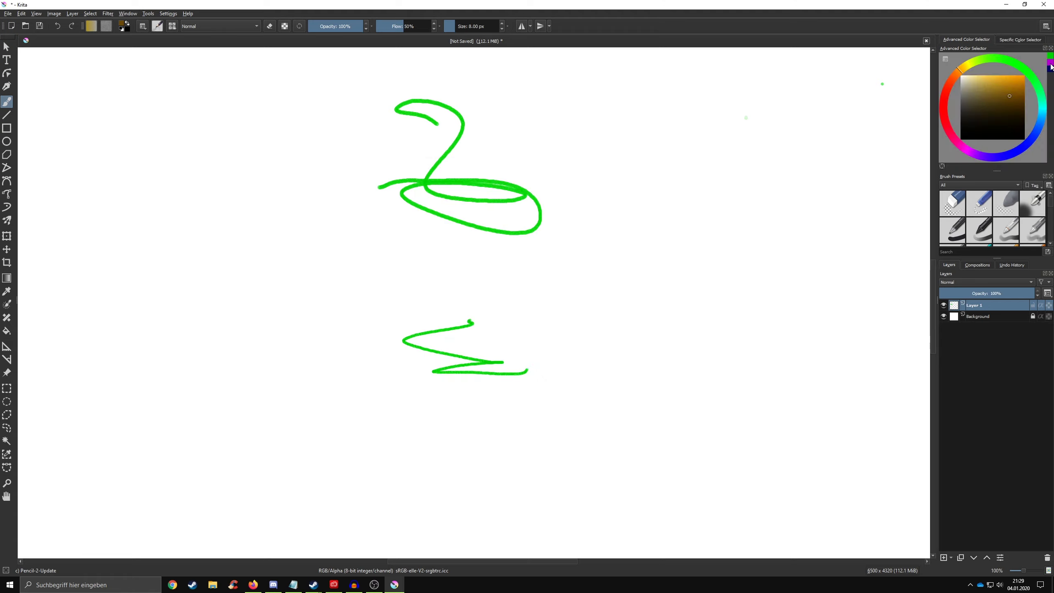
Paint a blue curve, a red scribble beside it, and a dark blue scribble above the red mark
left_click(1032, 142)
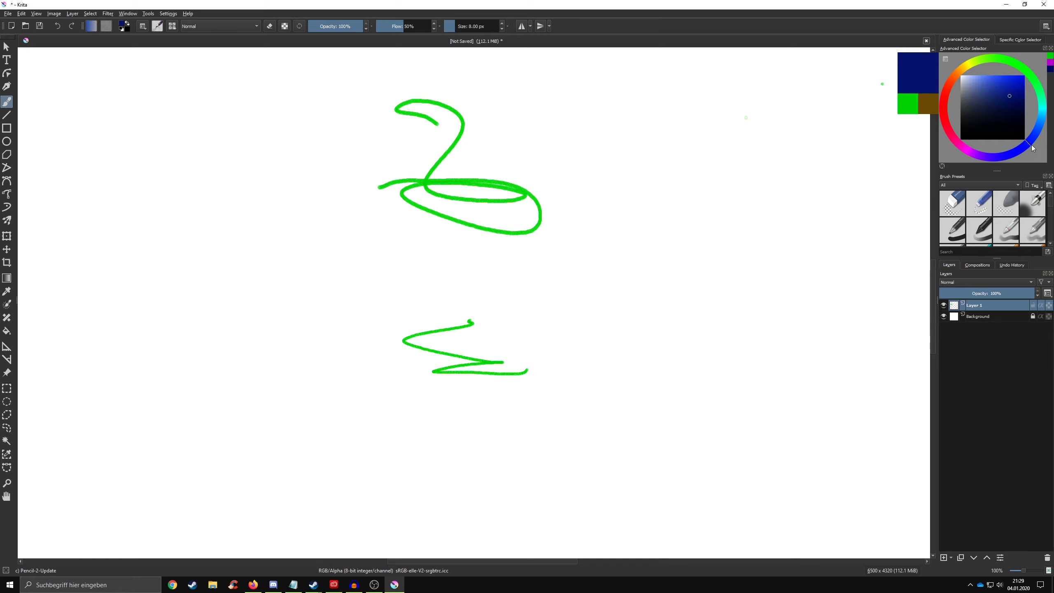
mouse_move(741, 211)
left_mouse_down()
mouse_move(655, 148)
mouse_move(688, 174)
left_mouse_up()
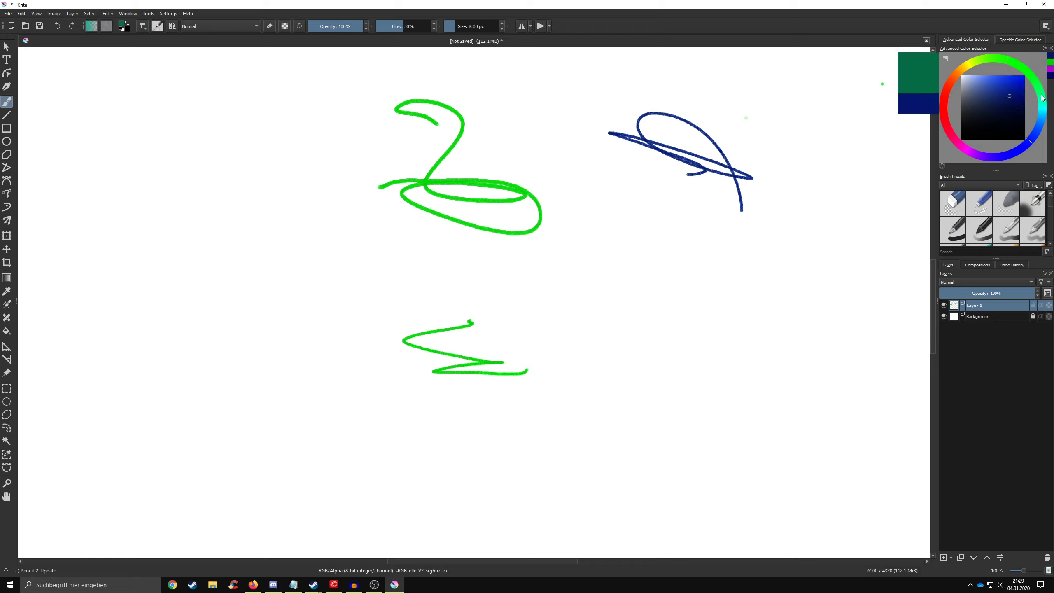
mouse_move(1008, 59)
left_mouse_down()
mouse_move(960, 84)
mouse_move(955, 99)
left_mouse_up()
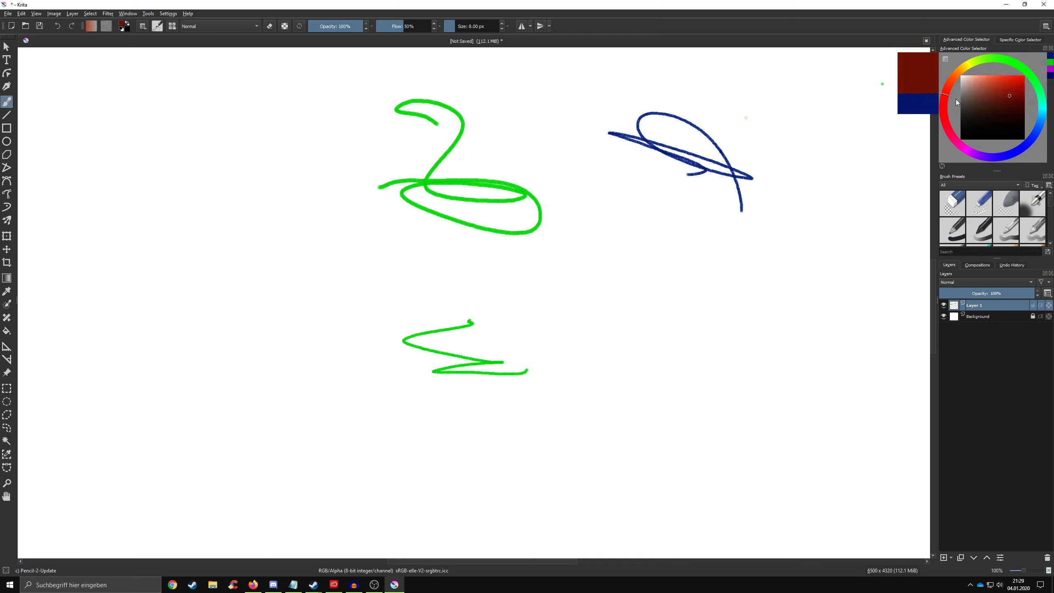
left_click(1024, 77)
left_click_drag(813, 202, 788, 207)
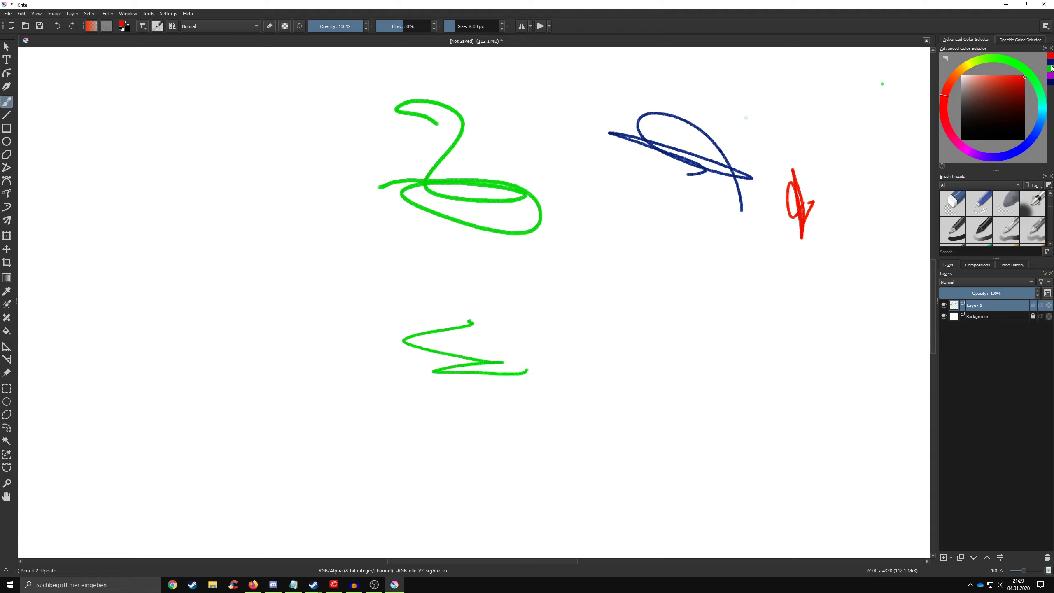
left_click(1051, 62)
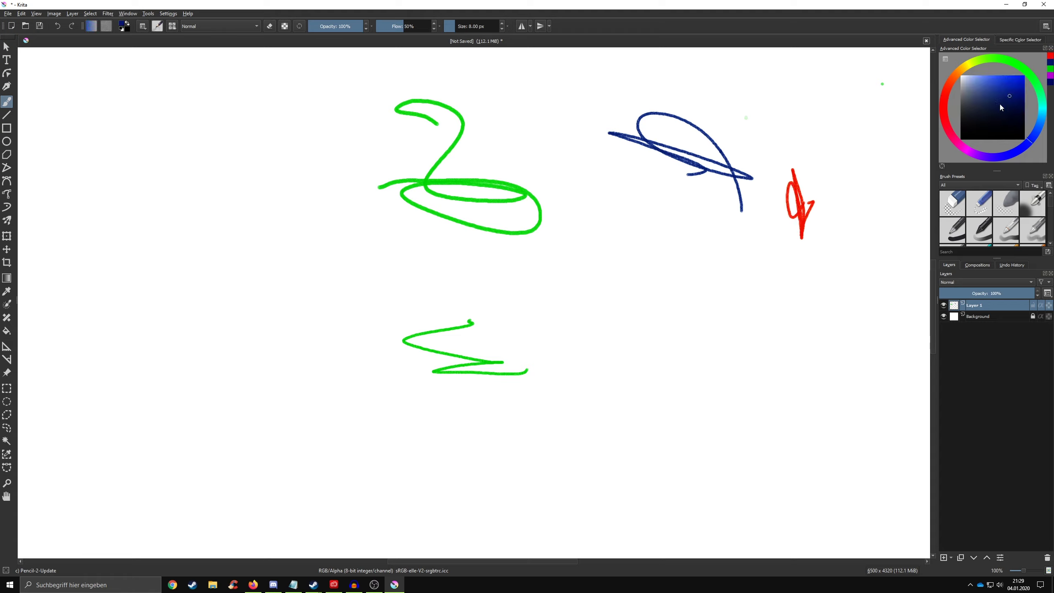
mouse_move(842, 111)
left_mouse_down()
mouse_move(778, 92)
mouse_move(790, 132)
mouse_move(781, 161)
left_mouse_up()
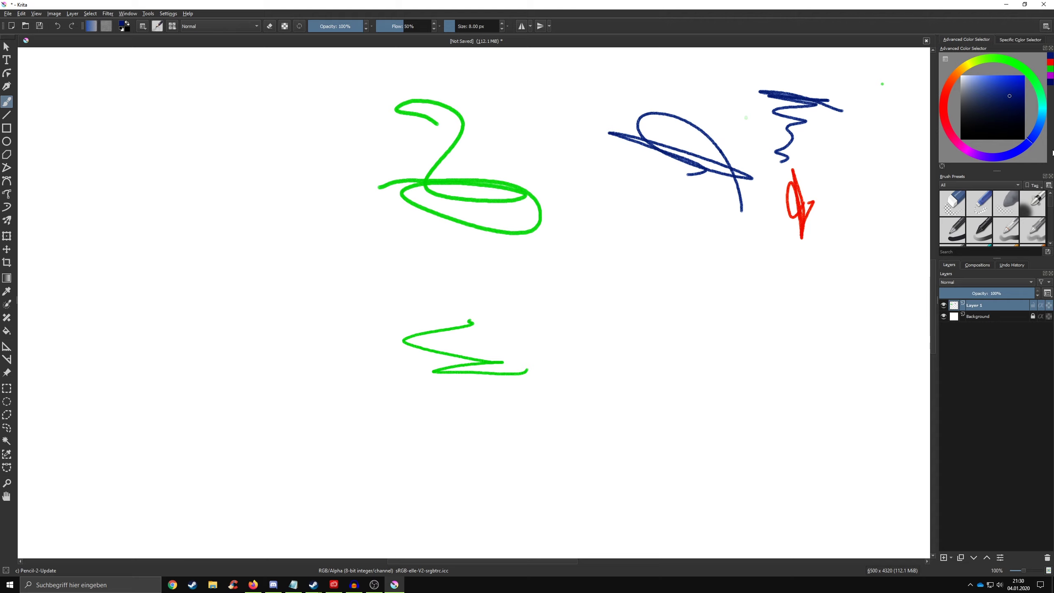
Disable Show Color History and Show Colors from the image, apply, and enlarge the selector panel
left_click(944, 60)
left_click(547, 210)
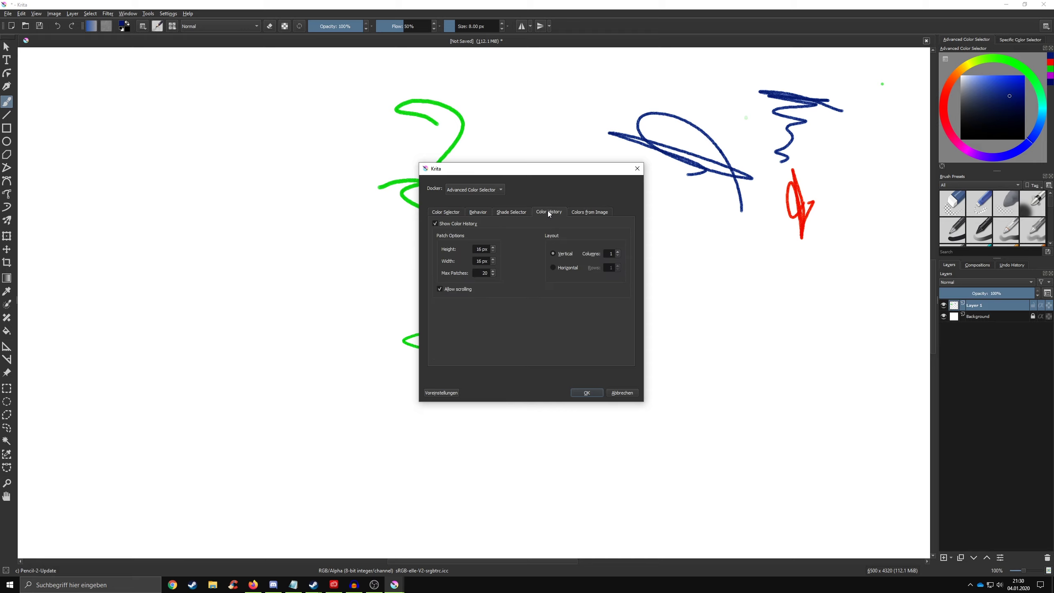
left_click(436, 224)
left_click(597, 211)
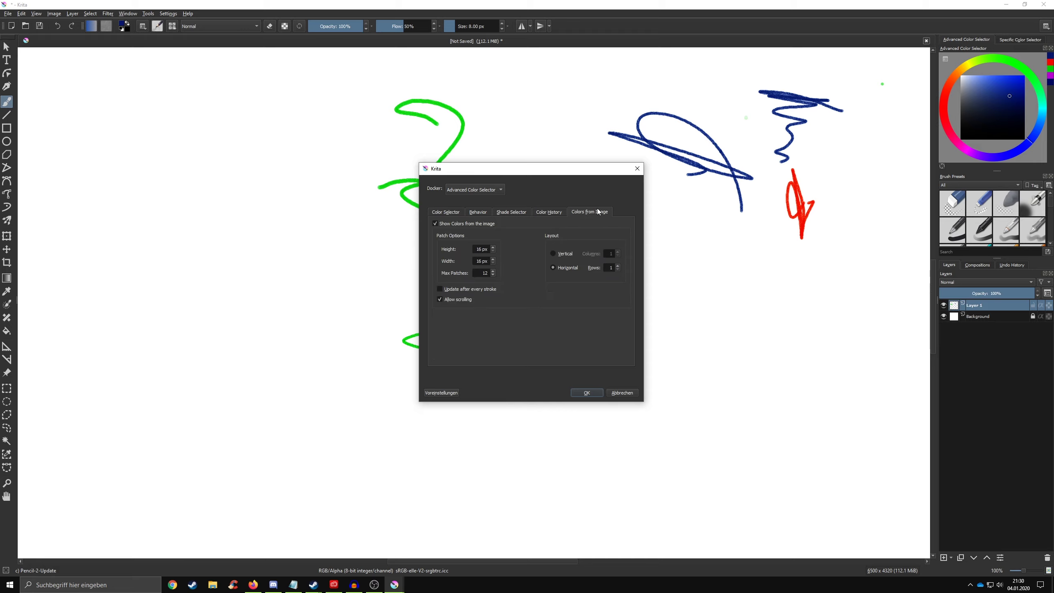
left_click(435, 224)
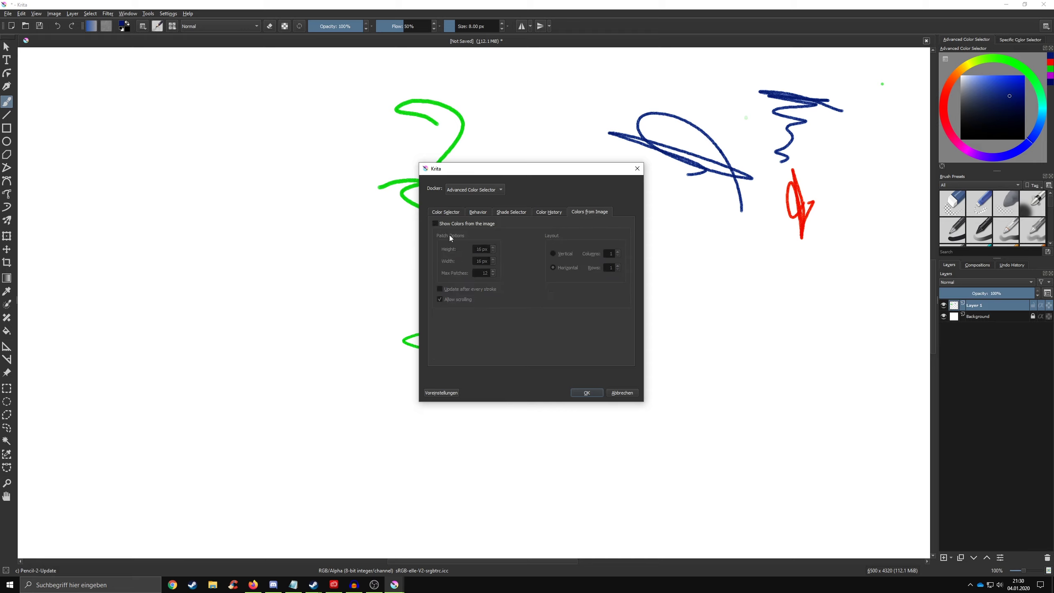
left_click(576, 392)
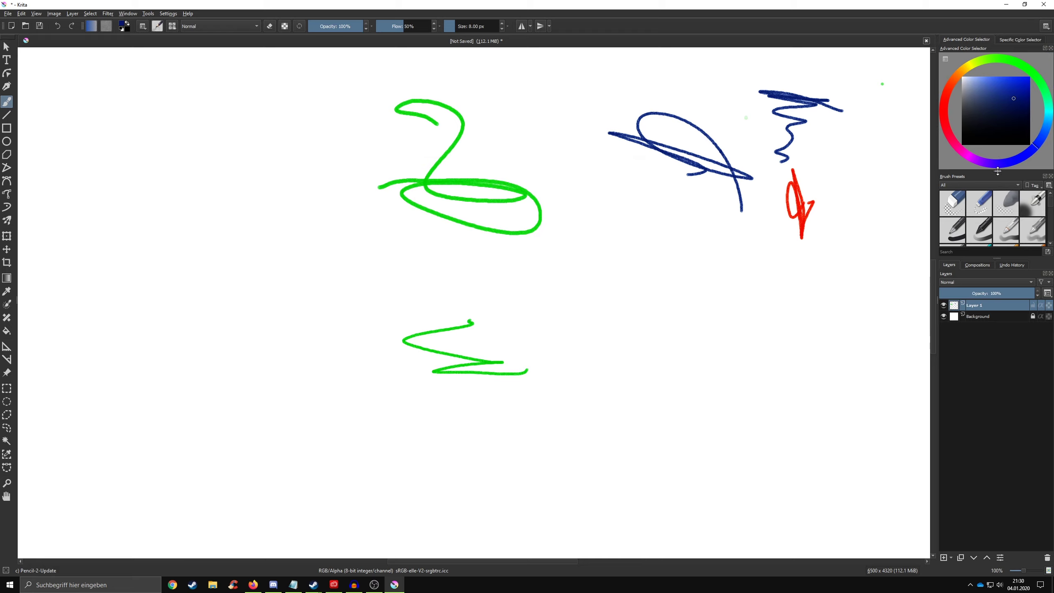
left_click_drag(998, 170, 997, 175)
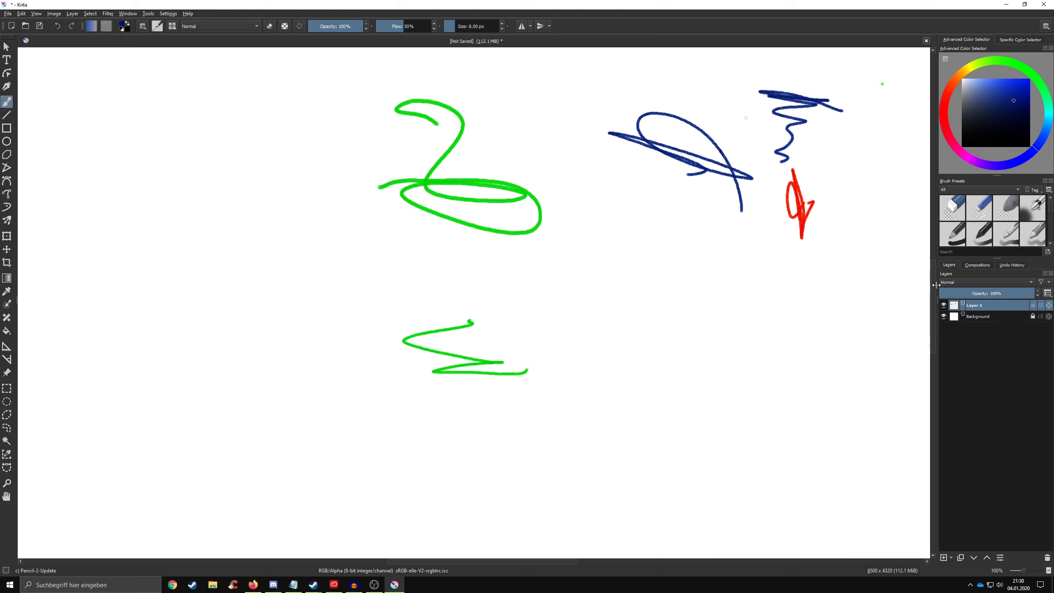
Widen the docker area, close the Compositions and Undo History dockers, and toggle the colour selector views
left_click_drag(935, 285, 929, 285)
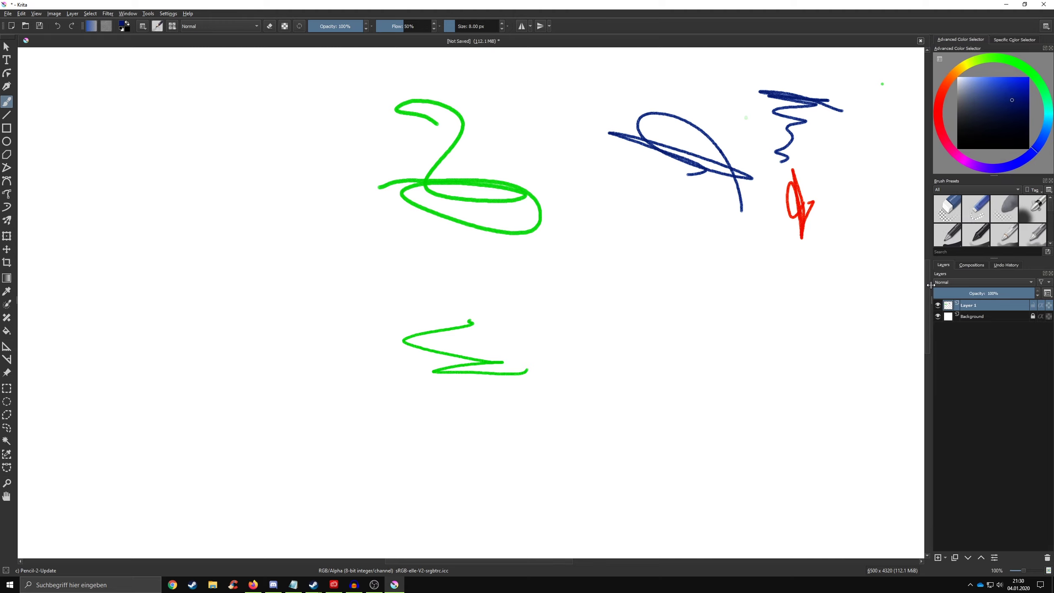
left_click(978, 266)
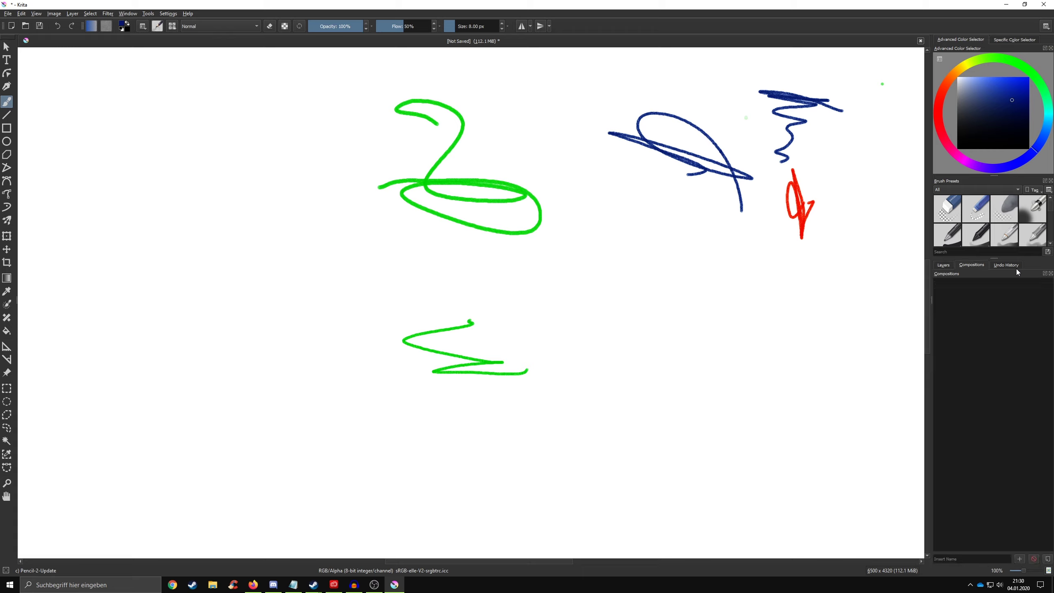
left_click(1051, 274)
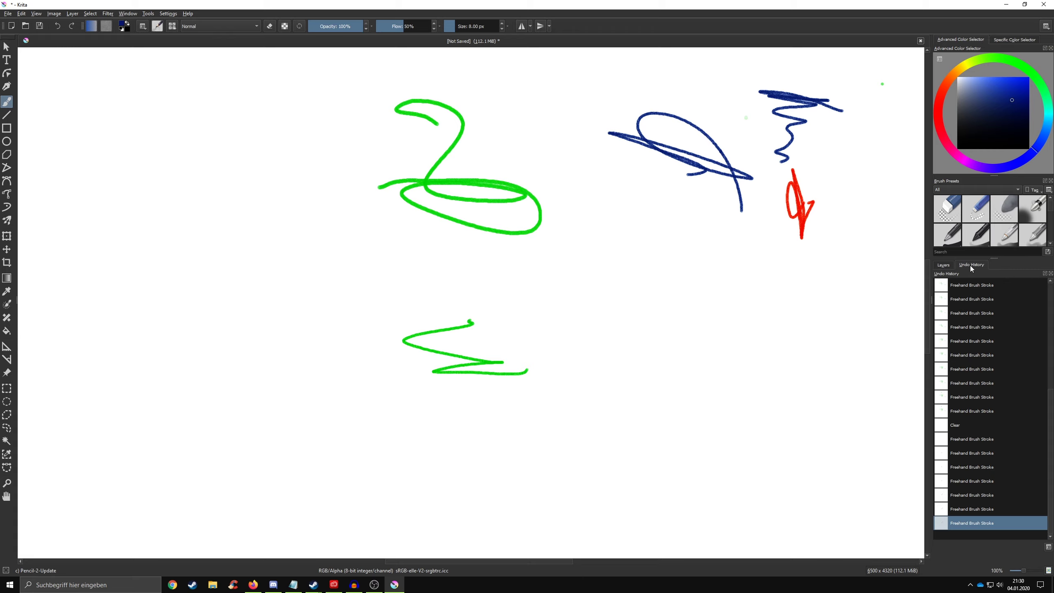
left_click(1051, 274)
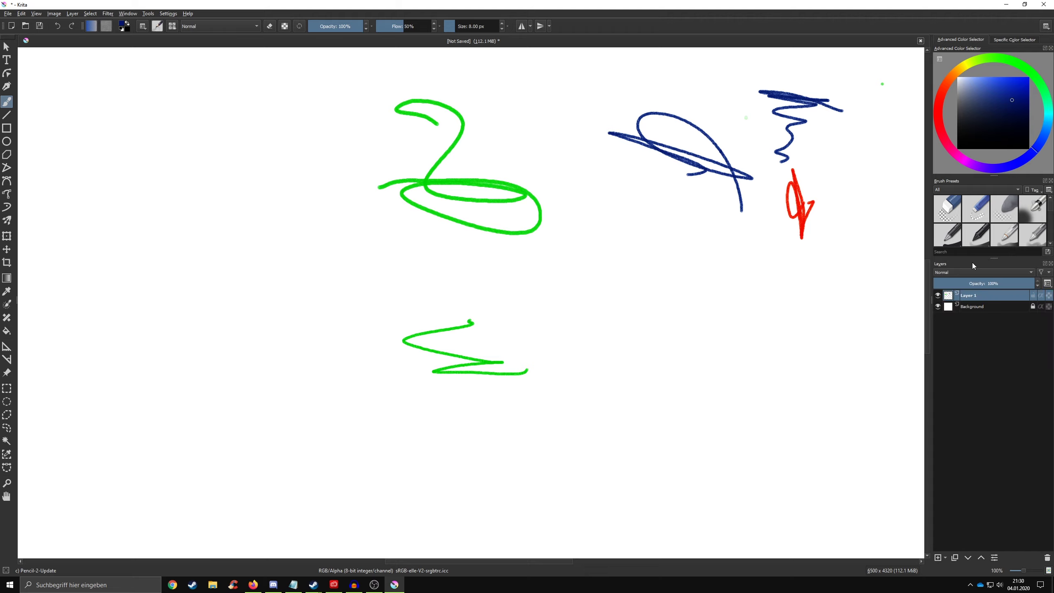
left_click(1006, 40)
left_click(958, 42)
Untick File under Toolbars Shown to hide that toolbar, then reopen the Settings menu
left_click(168, 14)
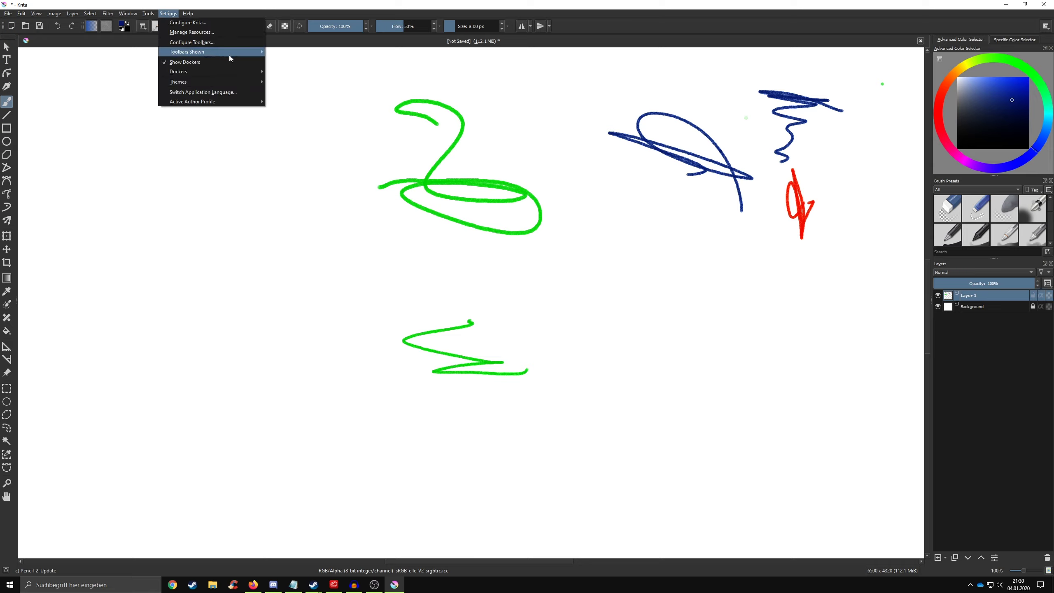
mouse_move(186, 52)
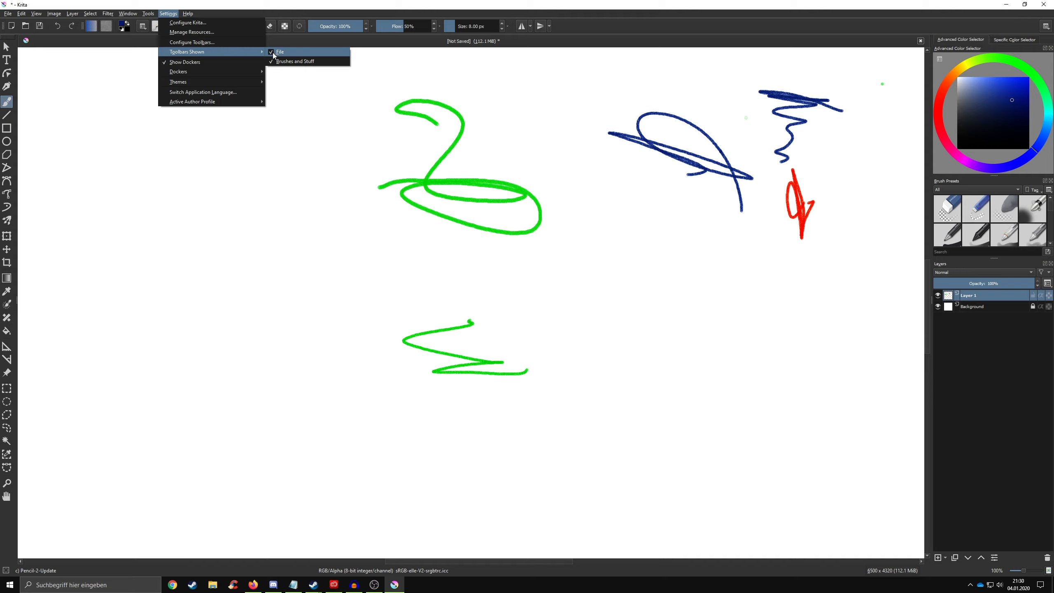
left_click(273, 52)
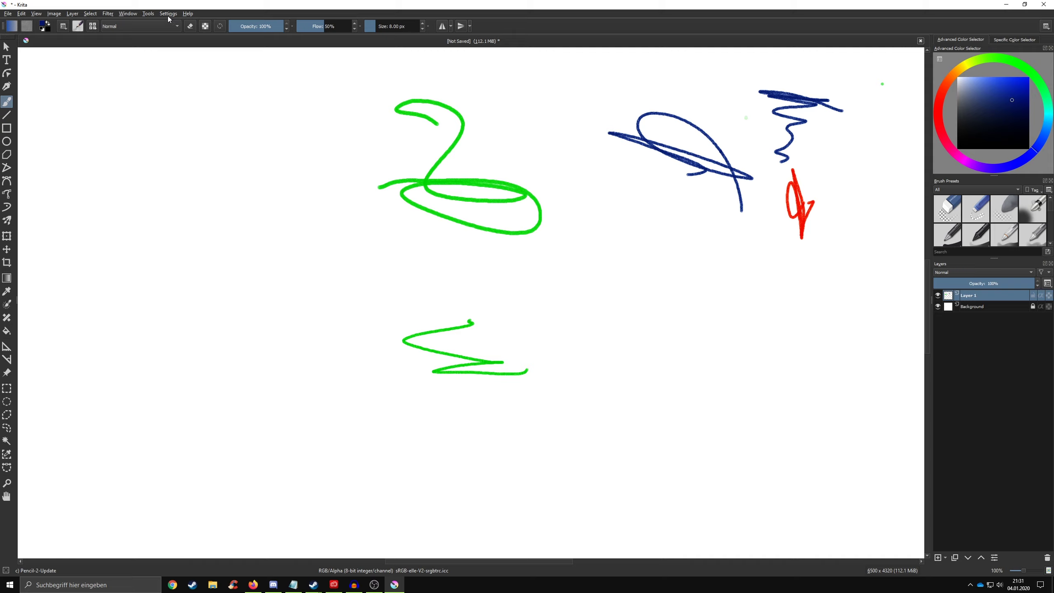
left_click(169, 15)
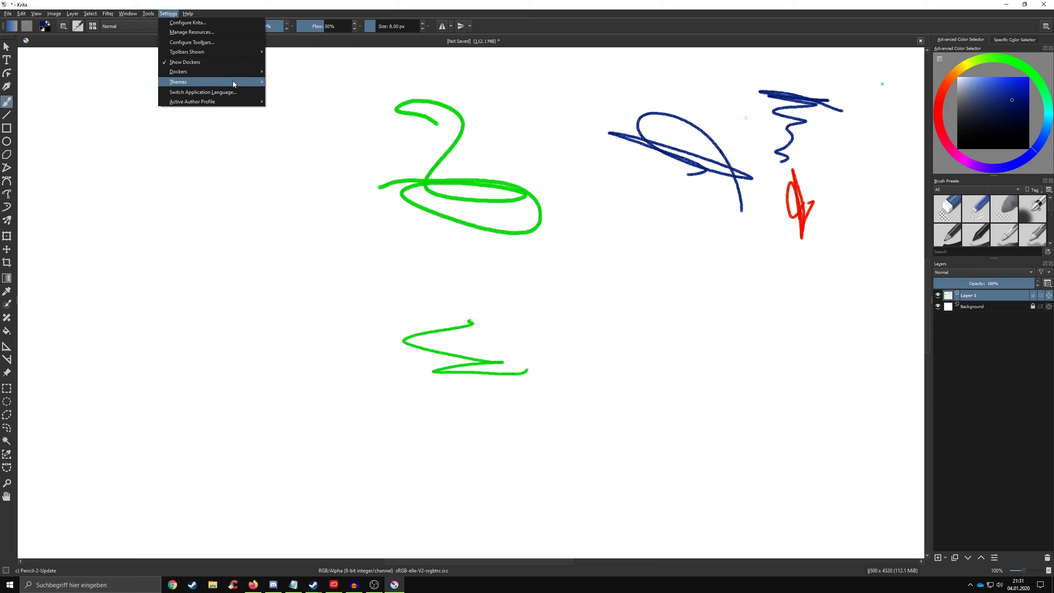
mouse_move(179, 81)
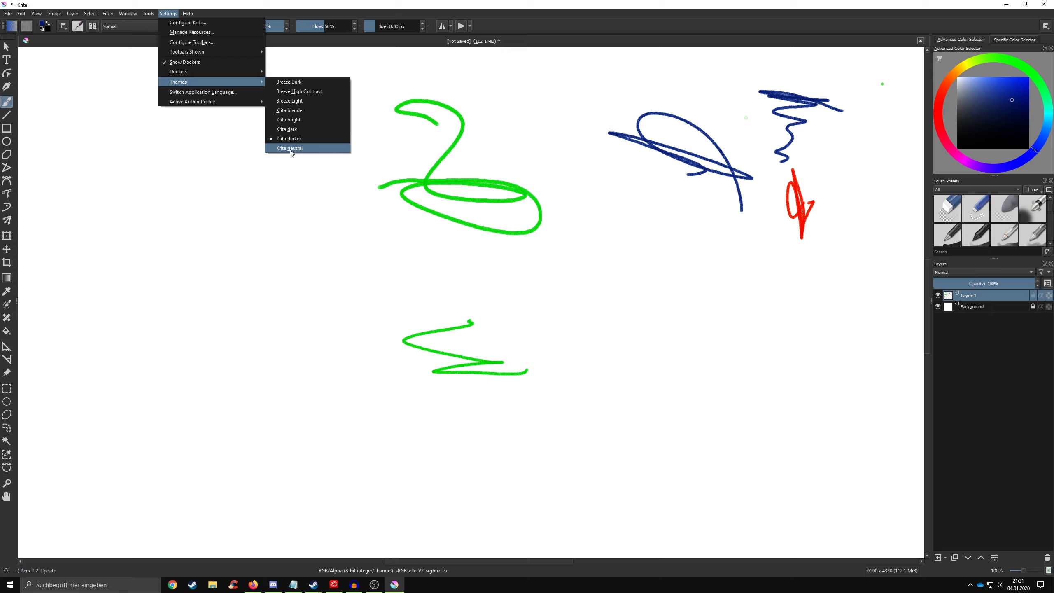
Apply an alternate theme, then Breeze High Contrast, then Krita blender
left_click(293, 83)
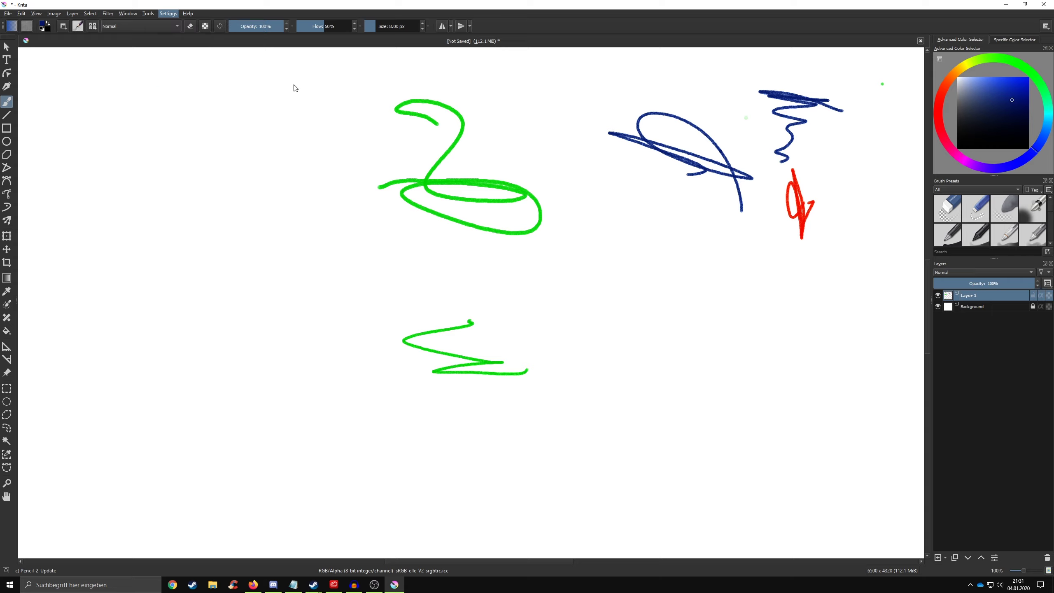
left_click(168, 14)
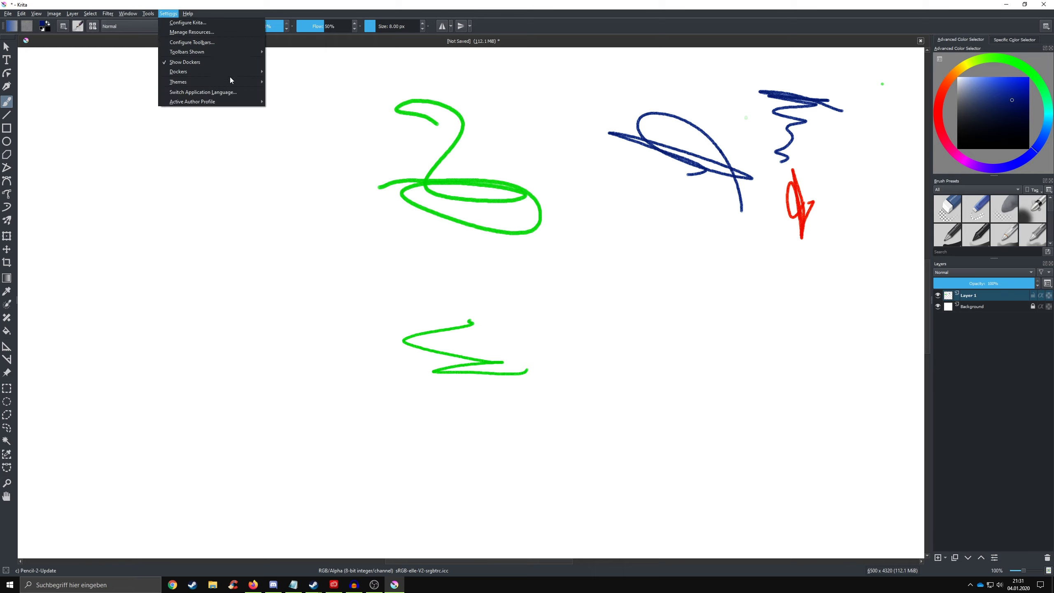
left_click(304, 91)
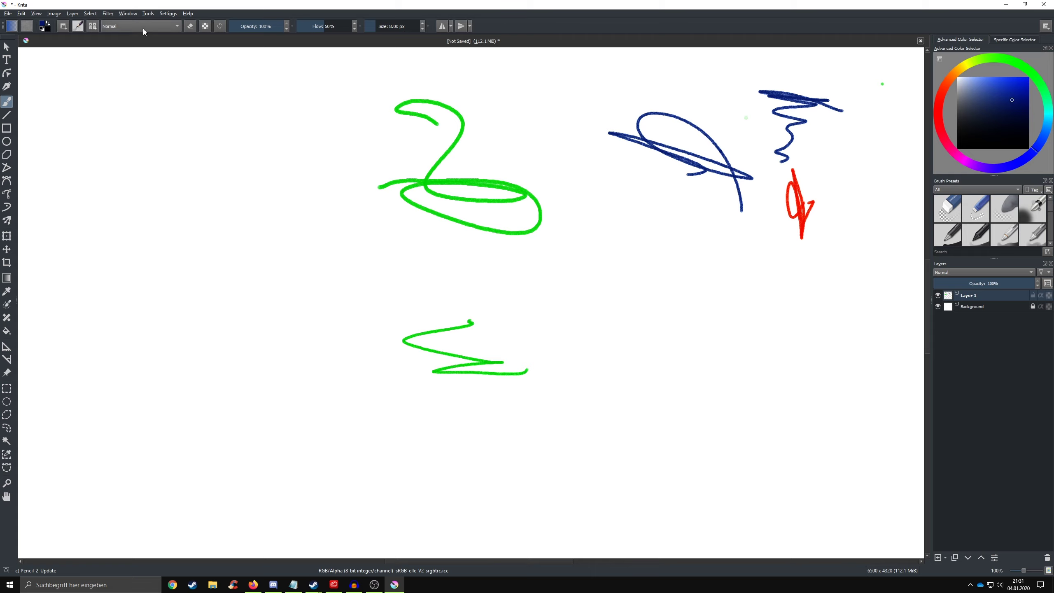
left_click(168, 14)
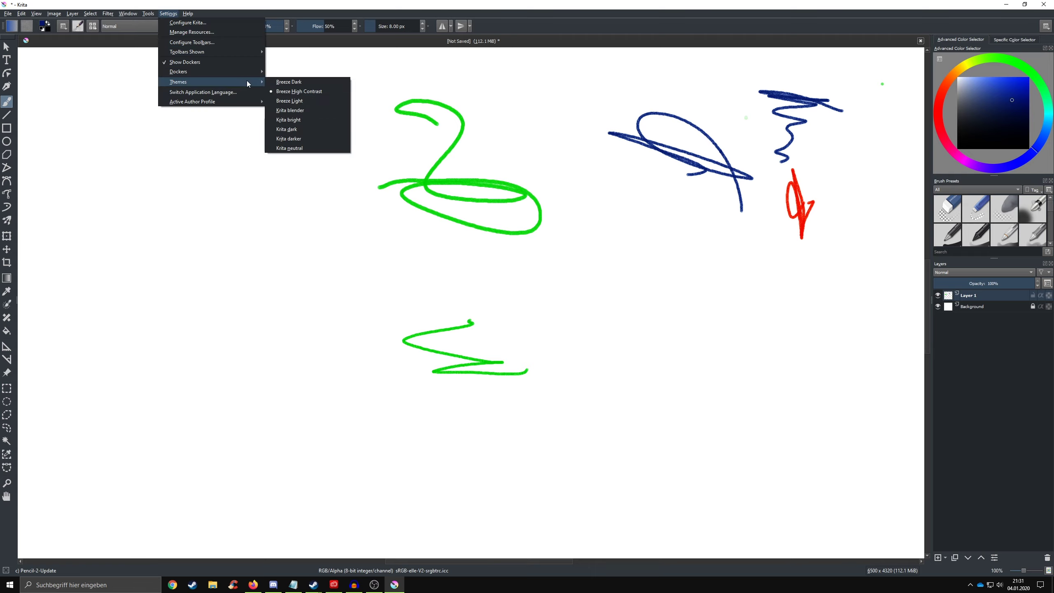
left_click(291, 110)
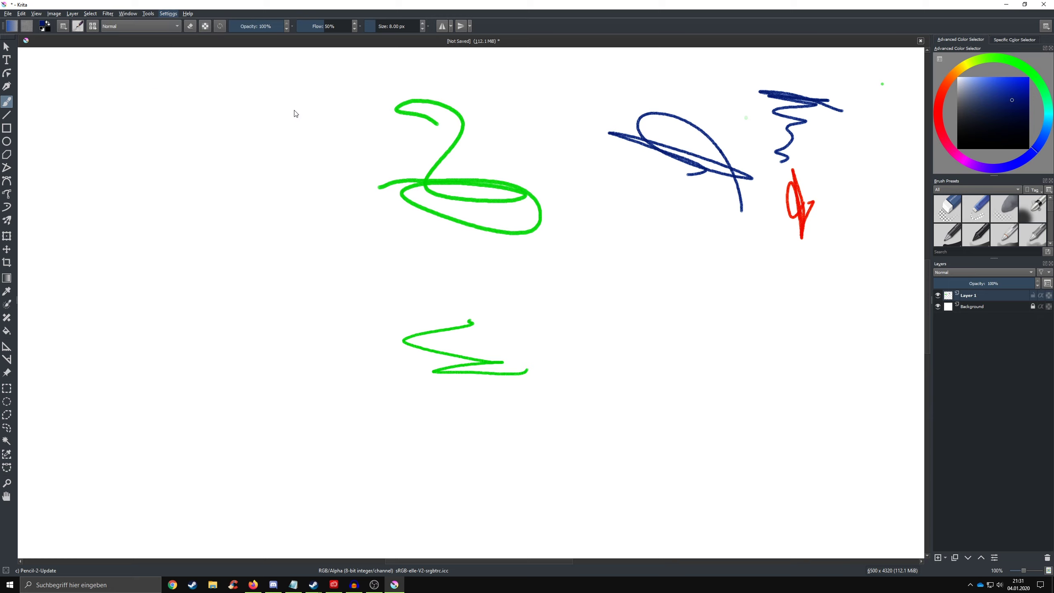
Apply the Krita bright theme, then settle on Krita darker
left_click(168, 13)
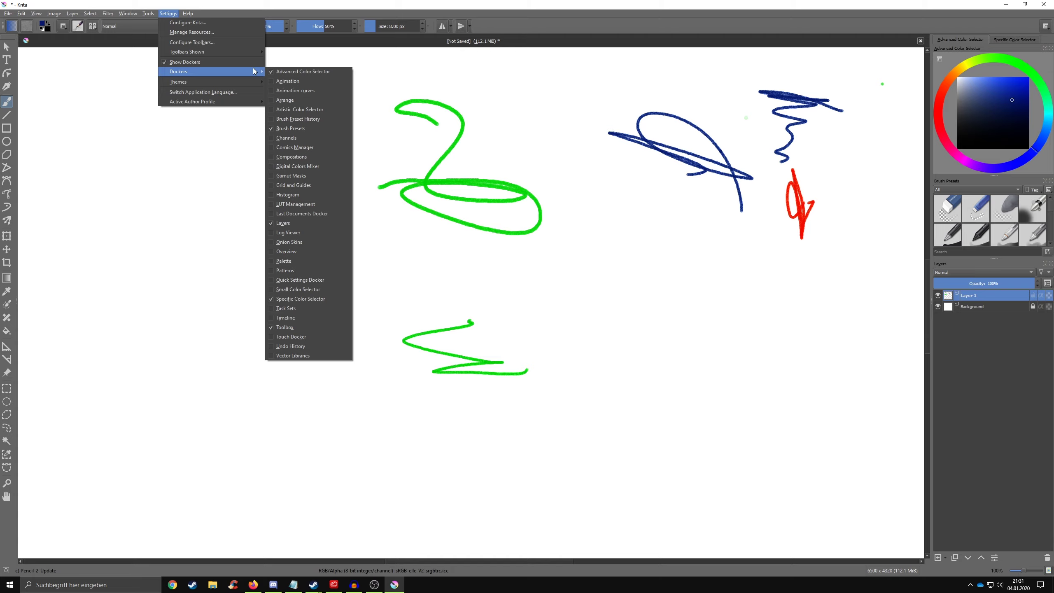
mouse_move(177, 81)
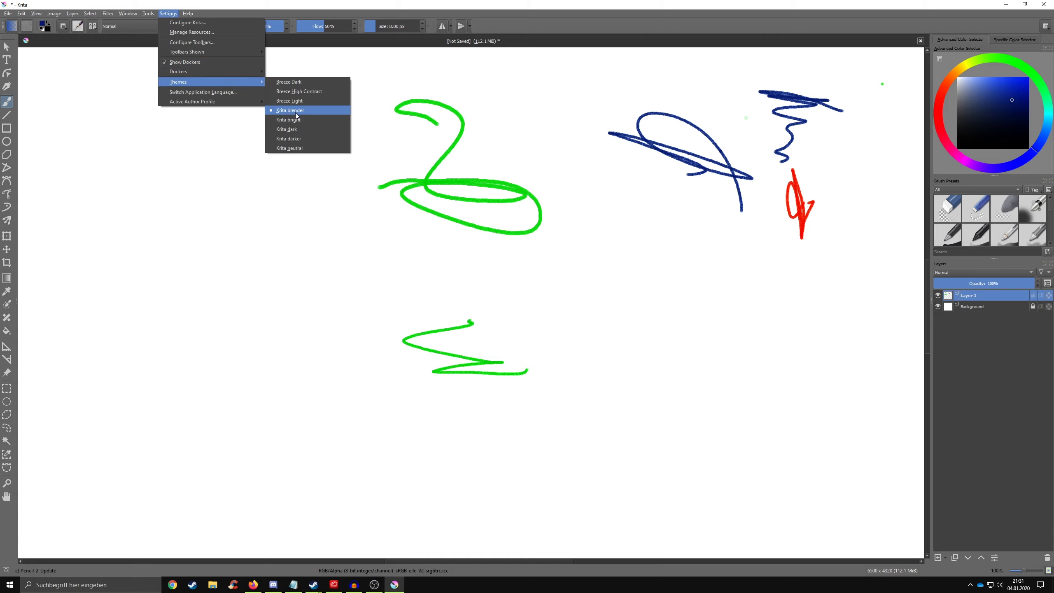
left_click(301, 121)
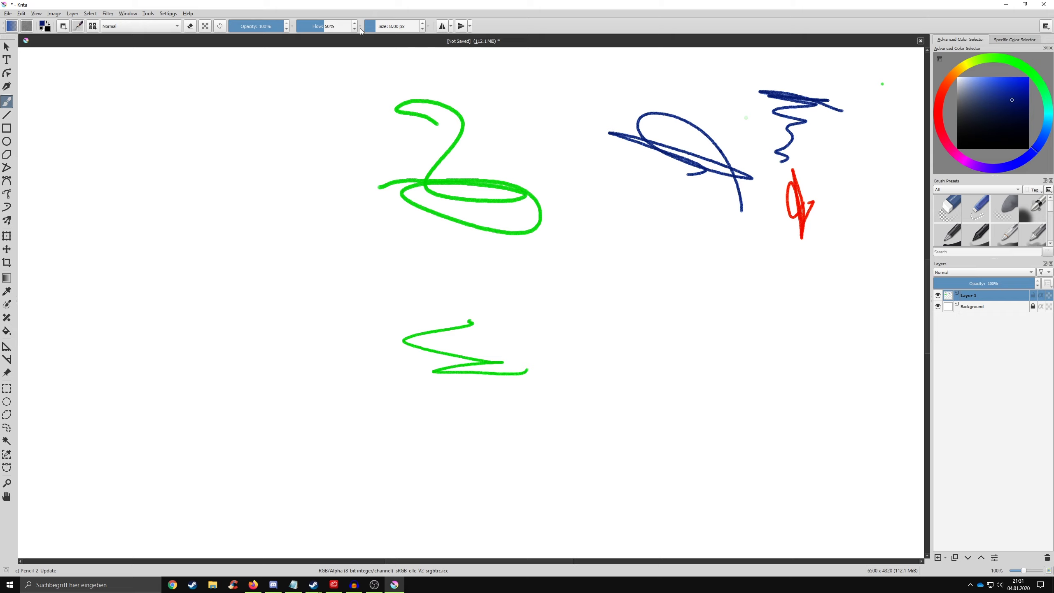
left_click(167, 13)
mouse_move(178, 81)
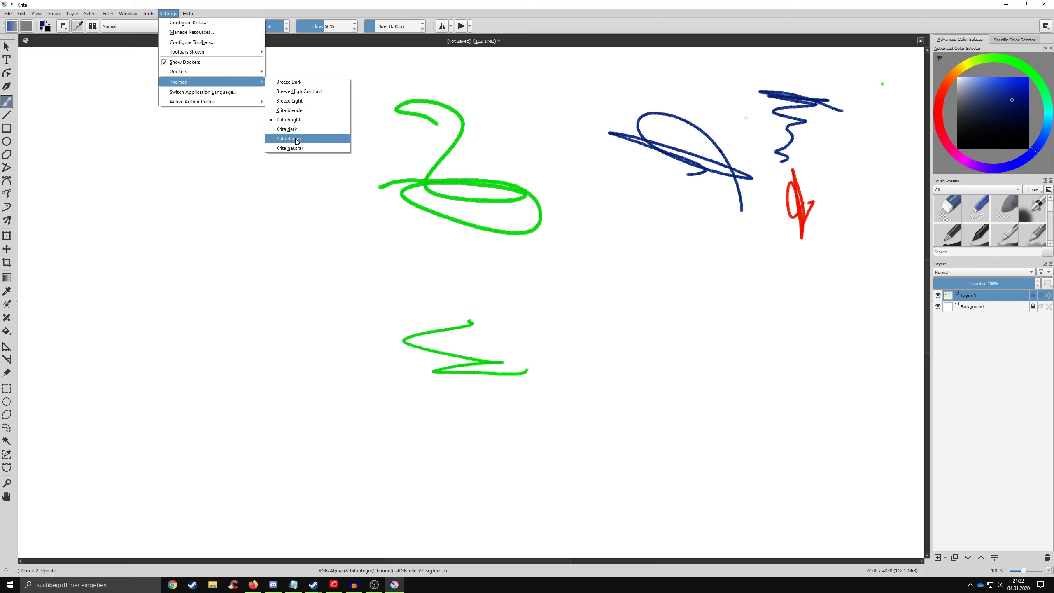
left_click(293, 138)
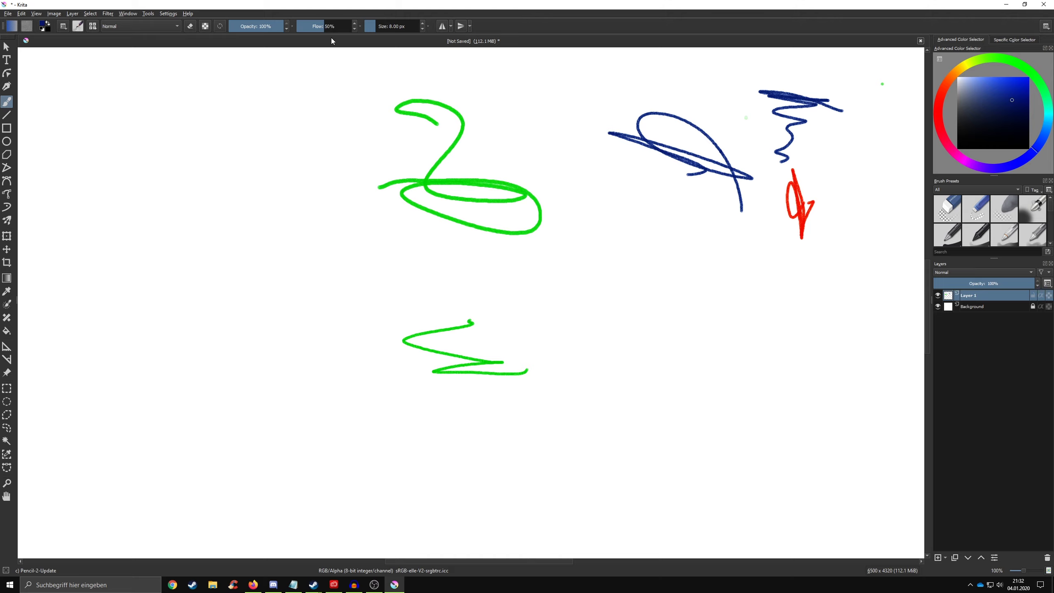
left_click(169, 13)
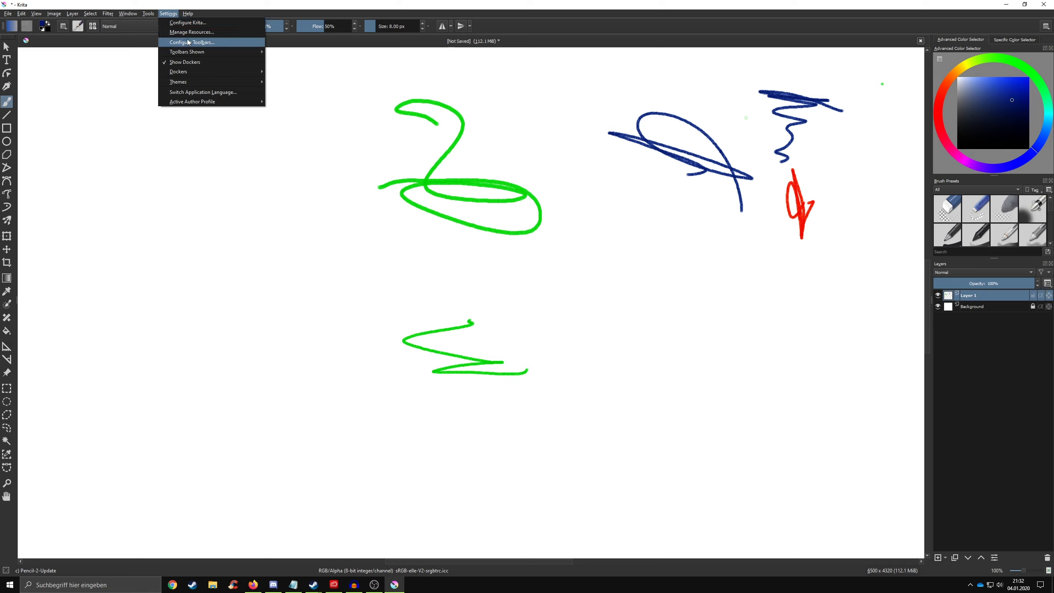
Move the Configure Krita window up-left and view its Window and Tools pages
left_click(147, 16)
left_click(145, 16)
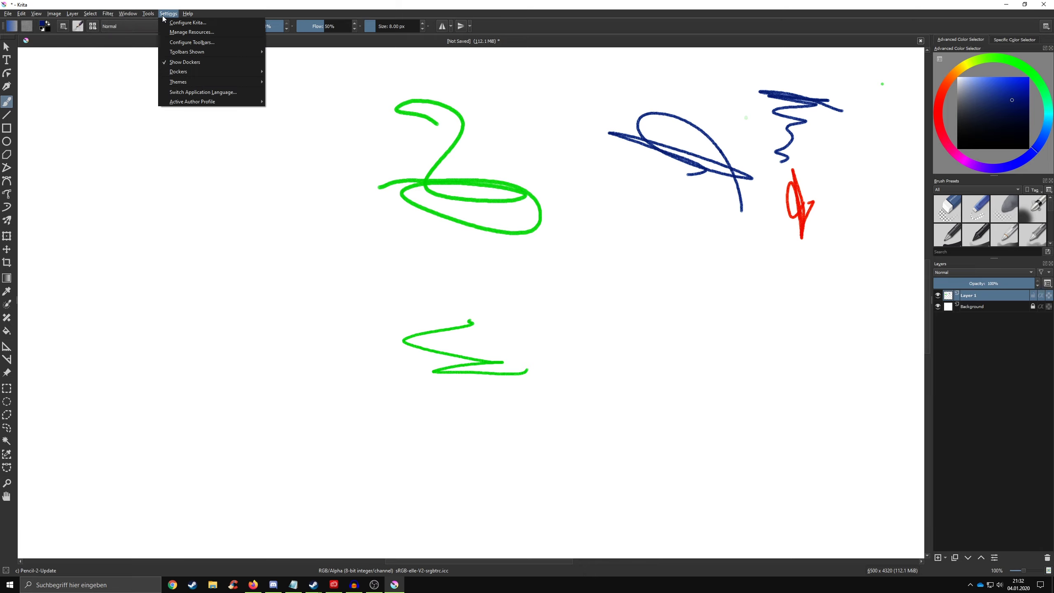
key("Escape")
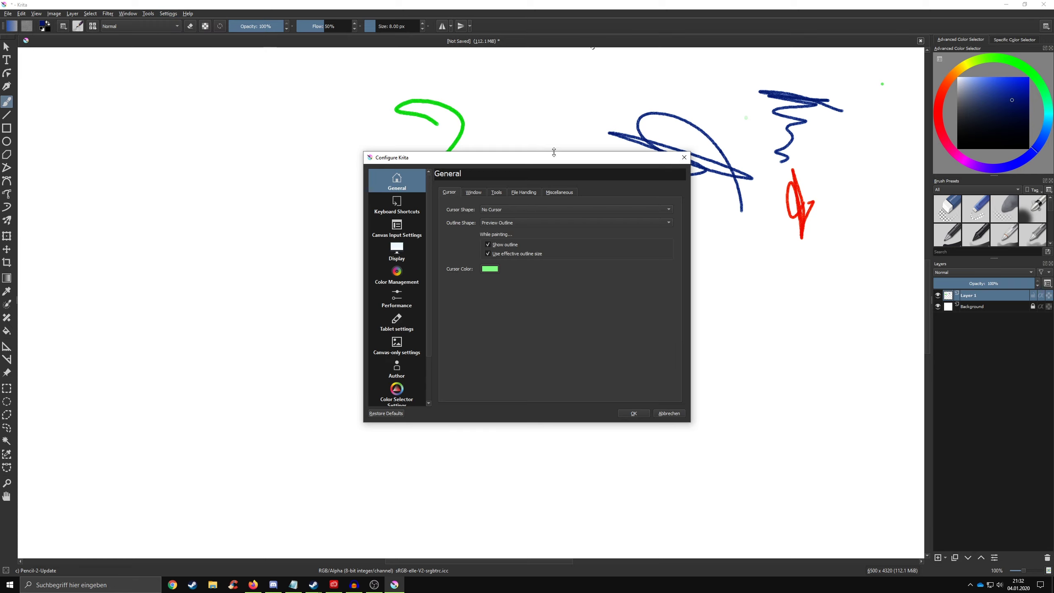
left_click_drag(548, 153, 454, 105)
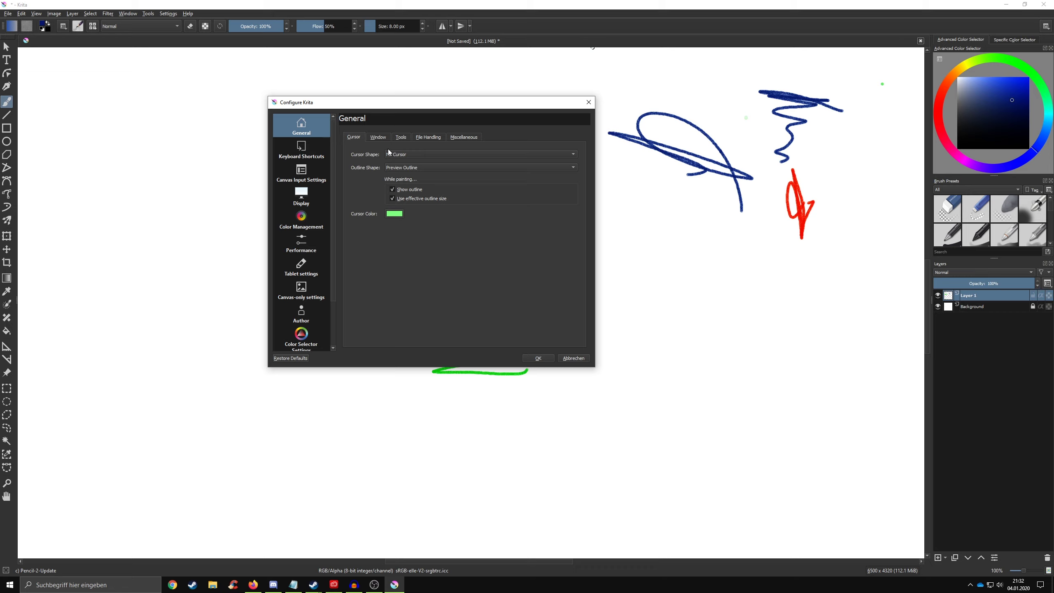
left_click(379, 137)
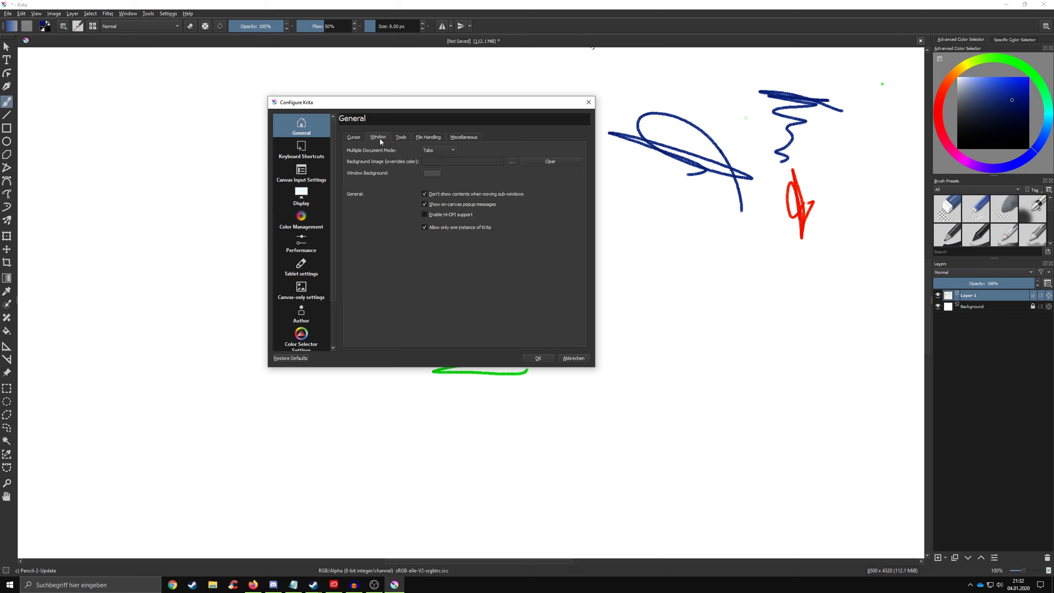
left_click(397, 138)
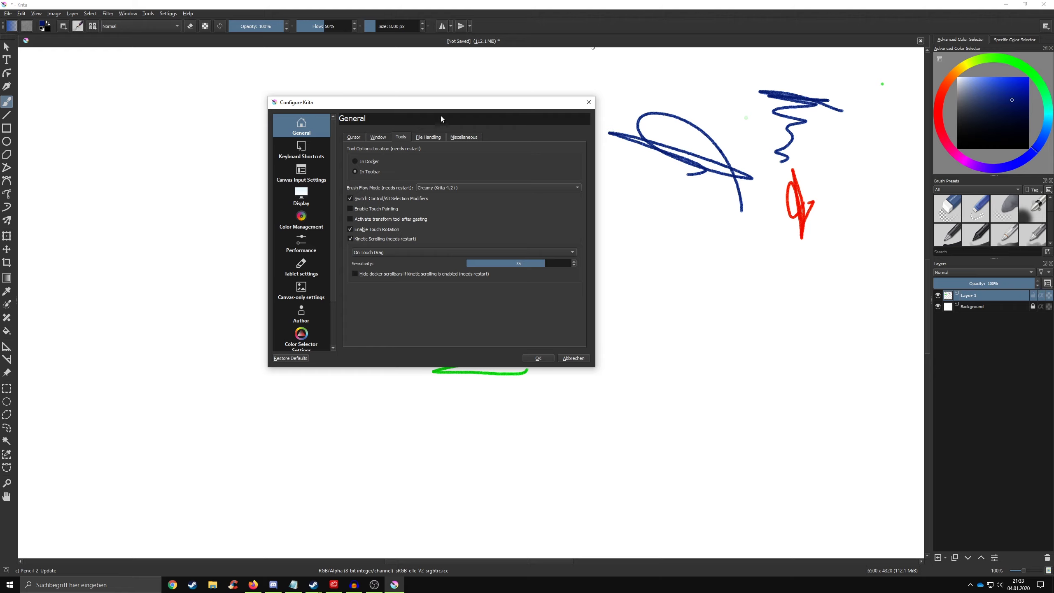
Reposition the preferences window on screen with a few drags
left_click_drag(440, 102, 454, 83)
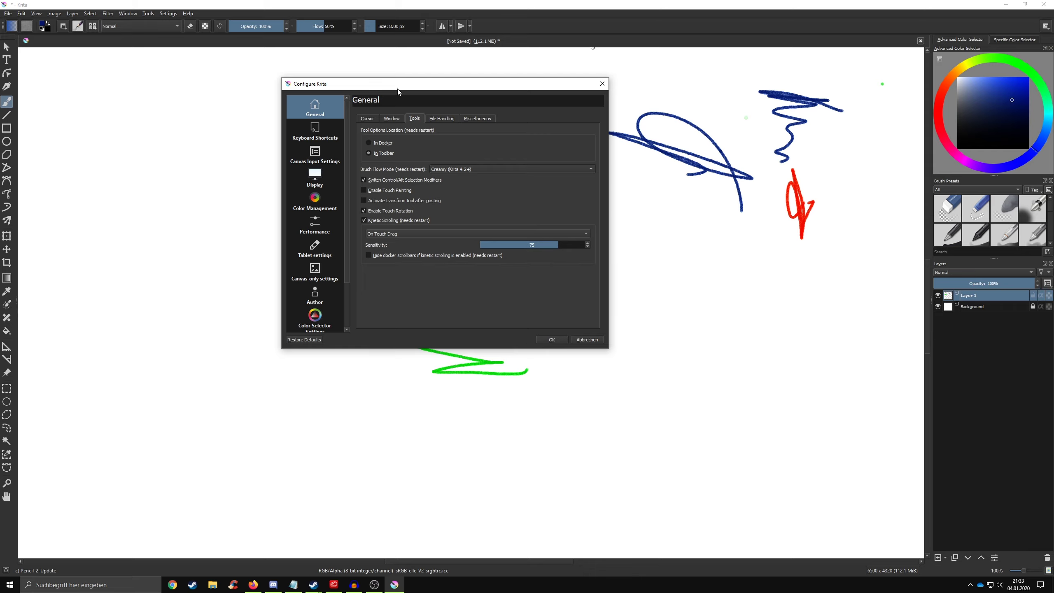
left_click_drag(429, 90, 524, 109)
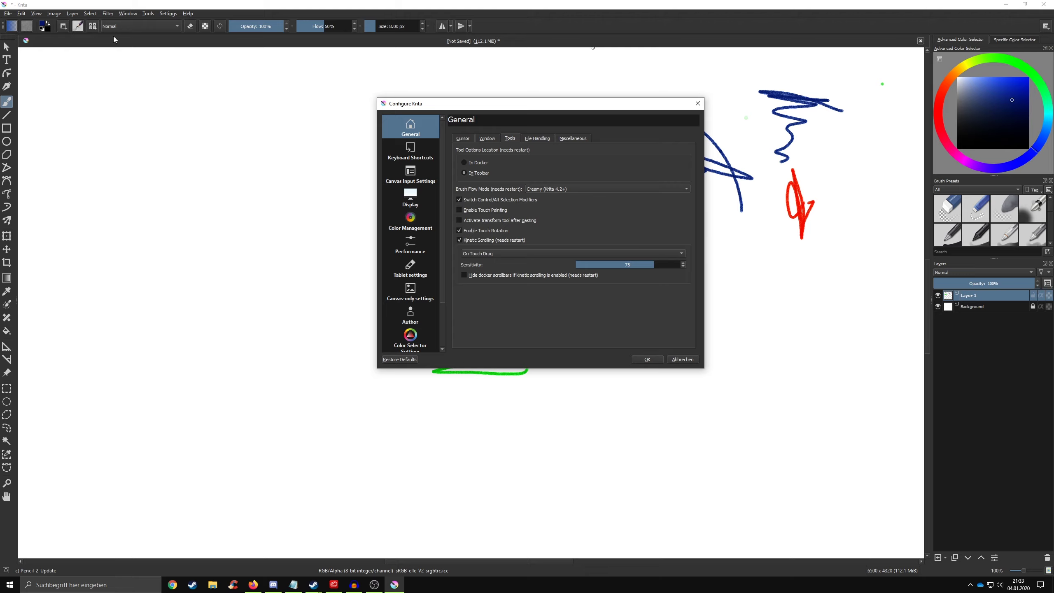
left_click_drag(527, 108, 488, 92)
Close the preferences and toggle Smooth Pressure in the brush editor's smoothing options
left_click(643, 342)
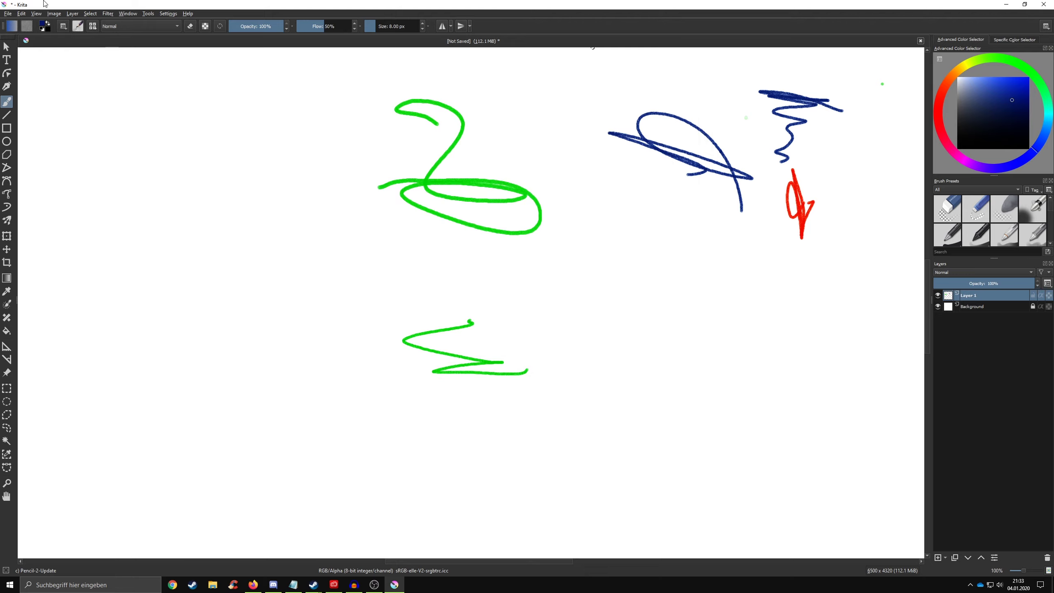
left_click(77, 26)
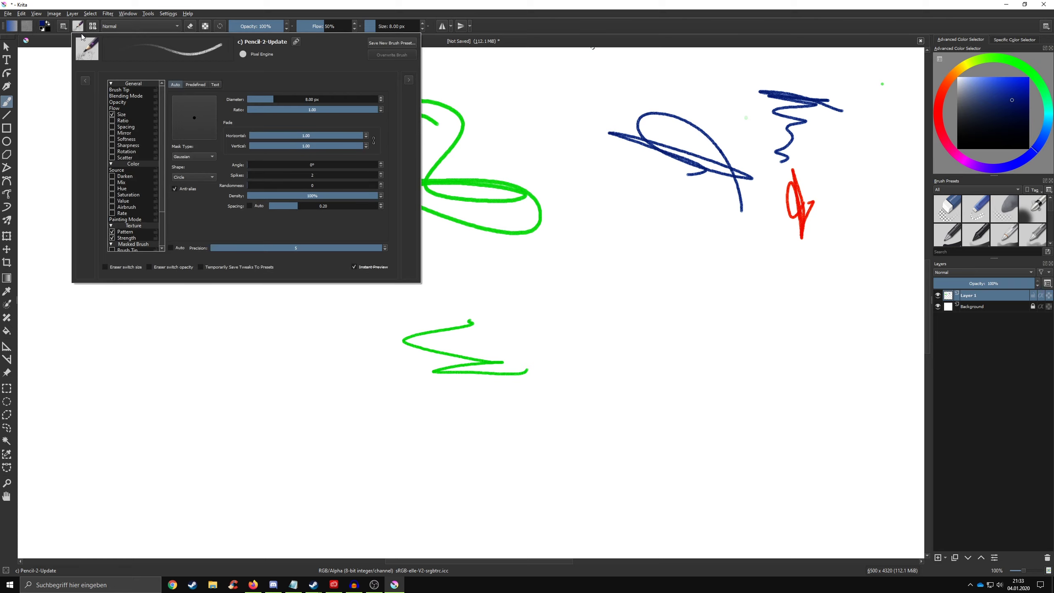
left_click(65, 28)
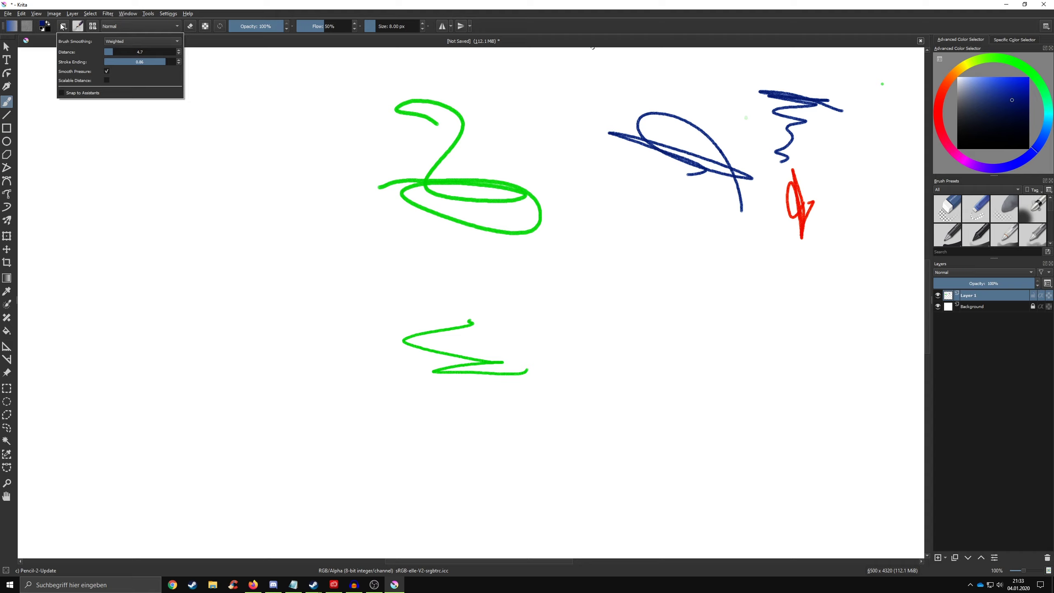
left_click(106, 71)
Reopen Configure Krita on the General Window page
left_click(557, 28)
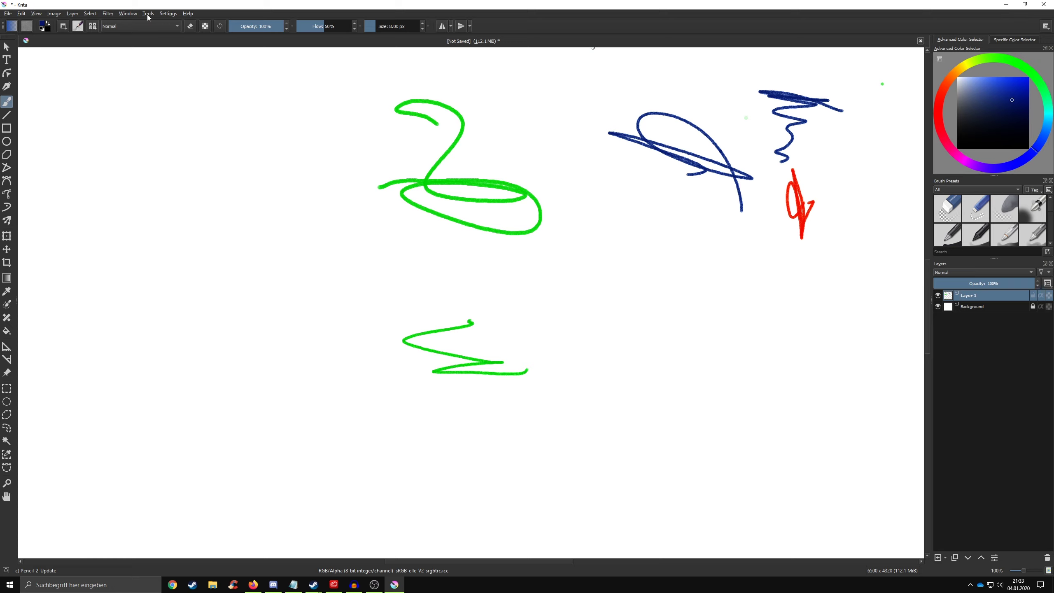
left_click(168, 13)
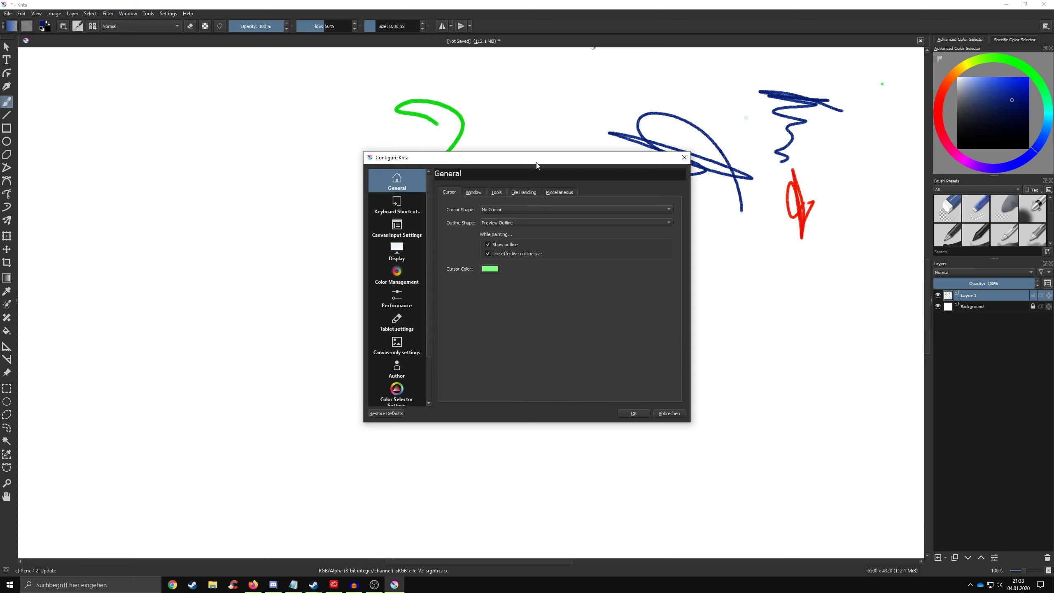
left_click(474, 192)
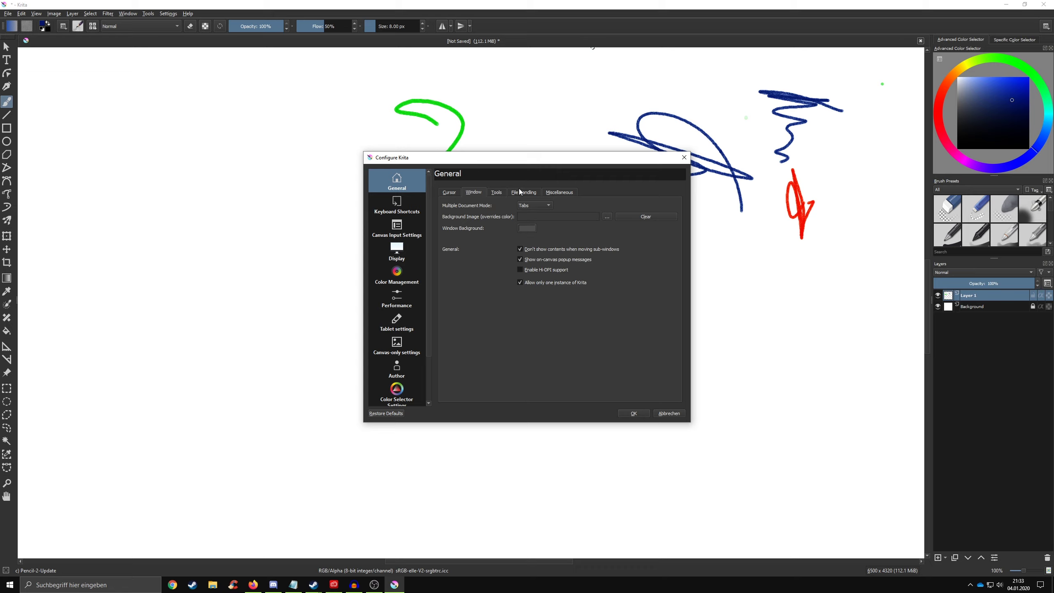
Browse the General Tools, File Handling and Miscellaneous tabs, ending on undo stack size 30
left_click(495, 193)
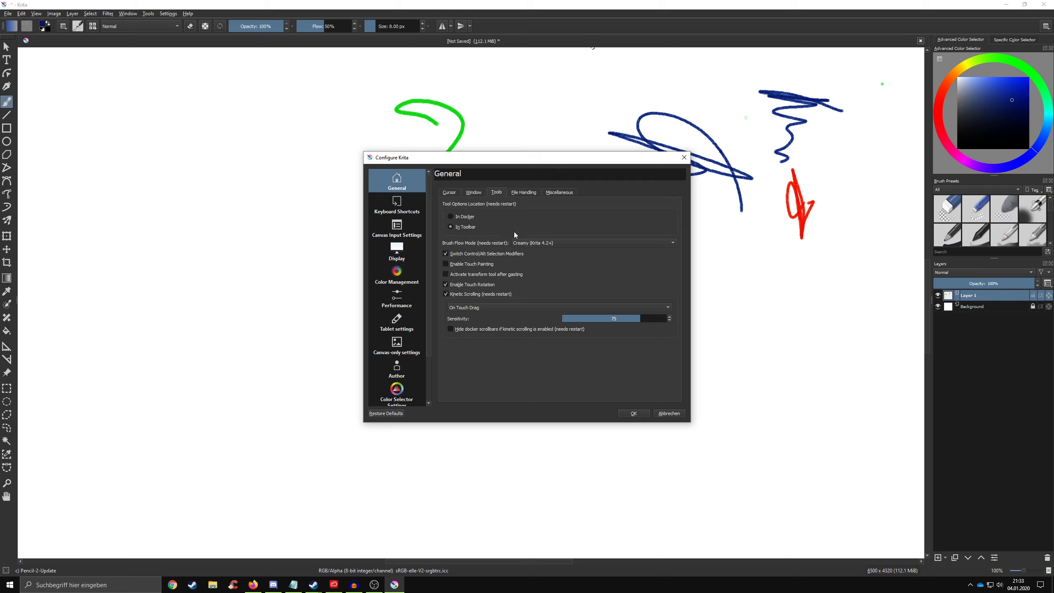
left_click(523, 193)
left_click(553, 191)
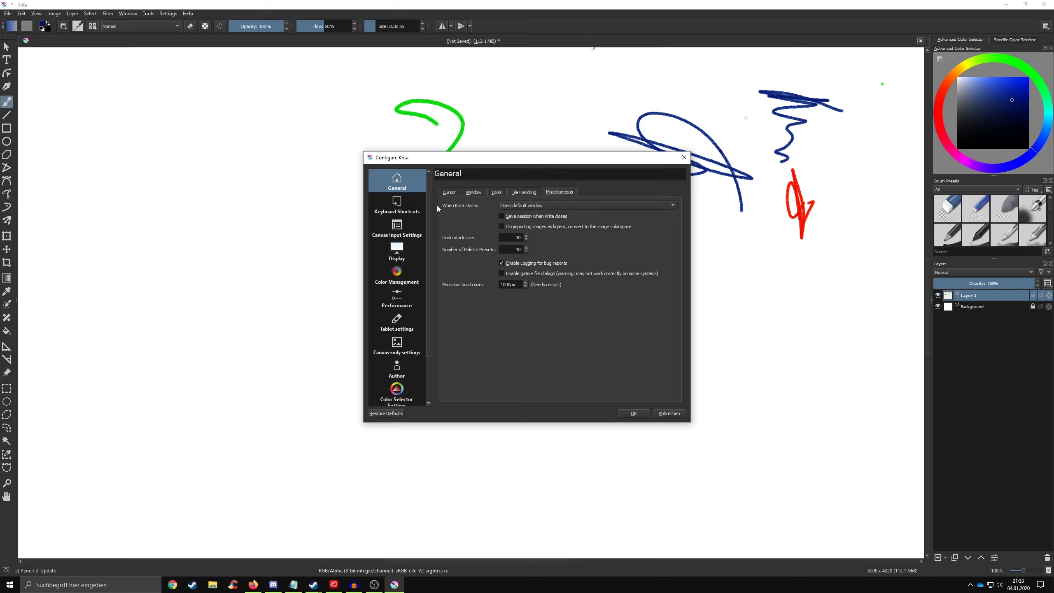
Switch Keyboard Shortcuts to the photoshop_compatible scheme and move the dialog up off the strokes
left_click(399, 206)
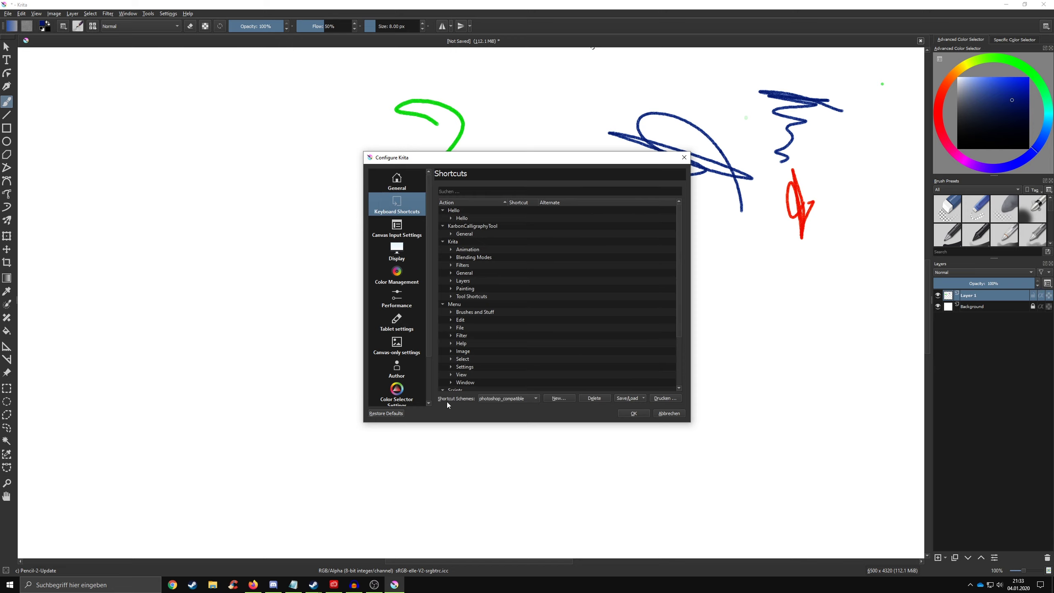
left_click(518, 399)
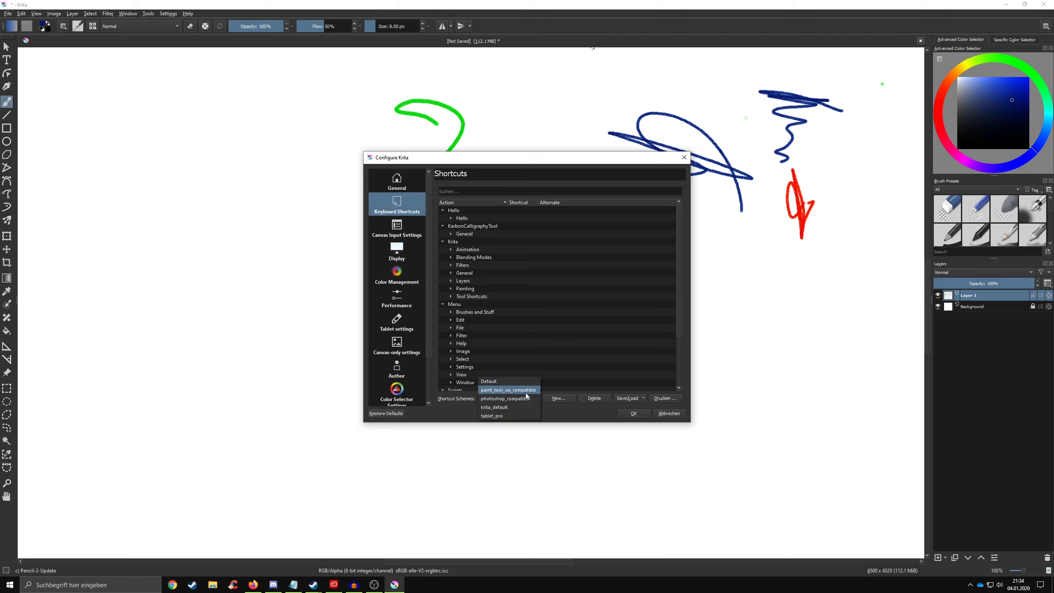
left_click(506, 399)
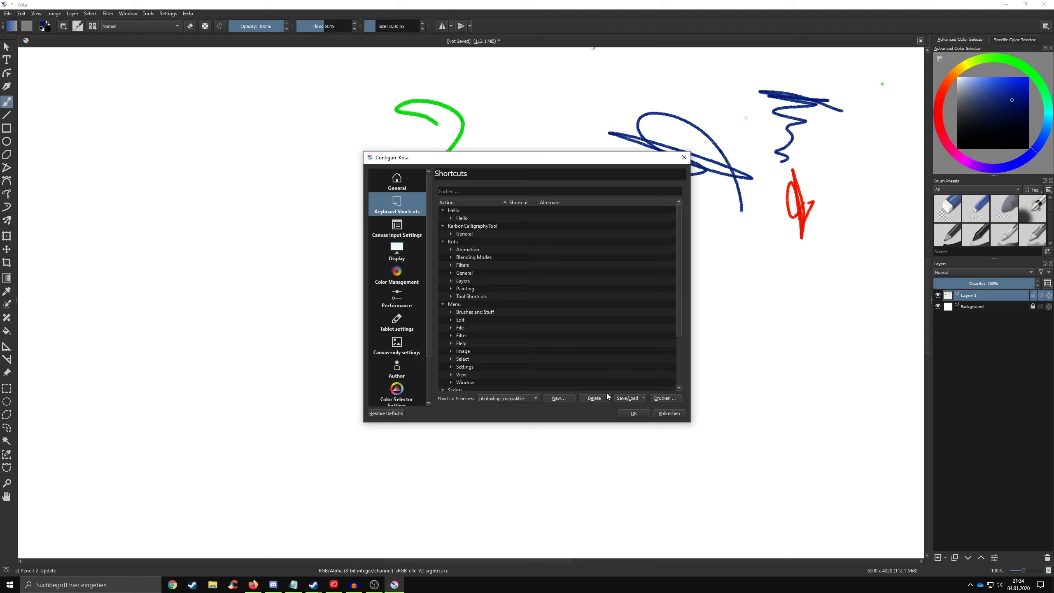
left_click_drag(679, 245, 690, 231)
left_click_drag(624, 166, 644, 110)
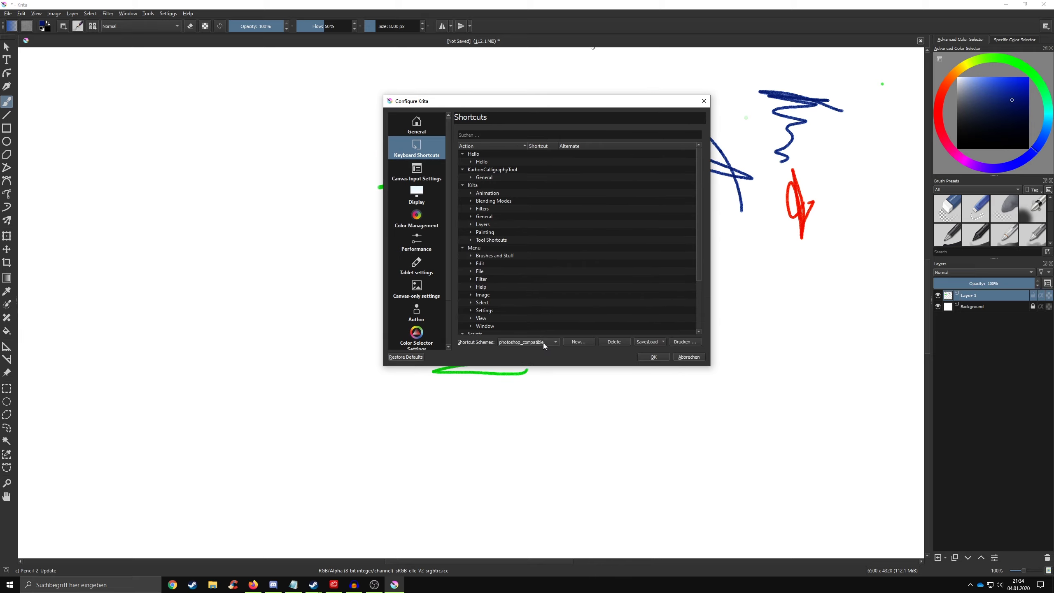
Set the canvas input profile to Photoshop Compatible and expand the Zoom Canvas bindings
left_click(415, 172)
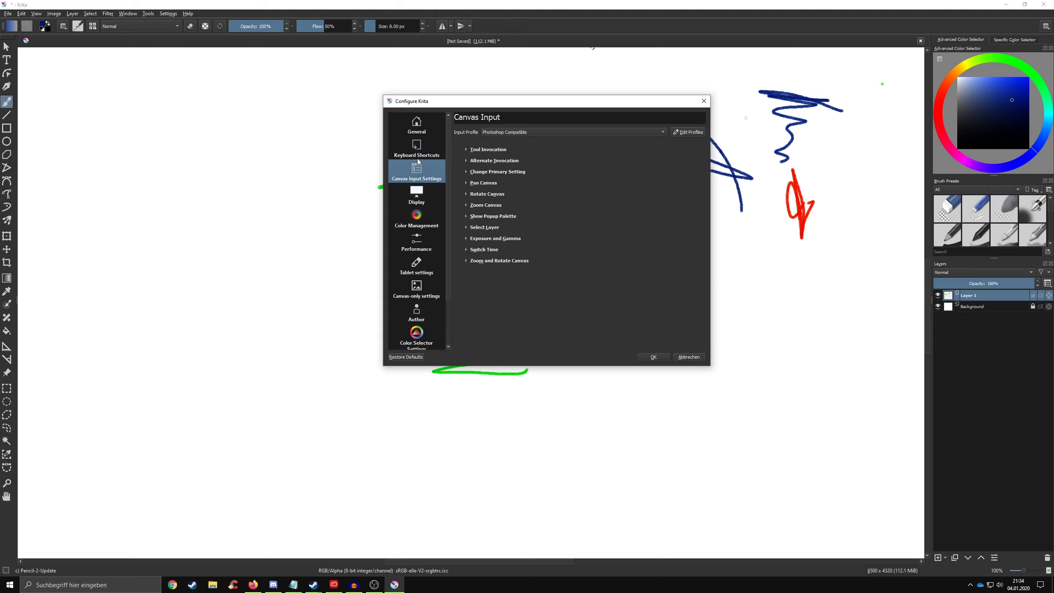
left_click(417, 160)
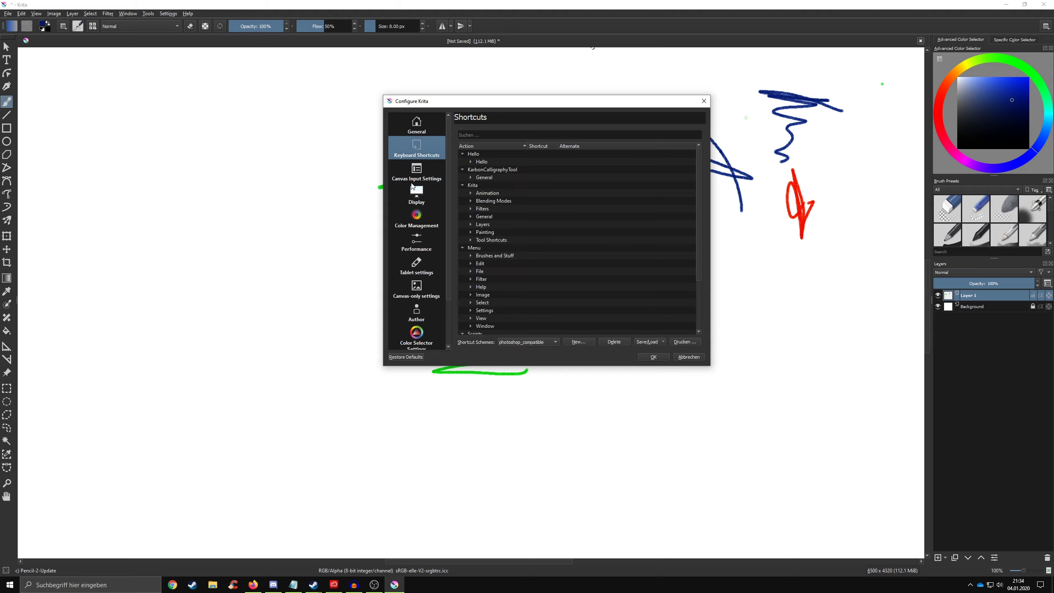
left_click(413, 180)
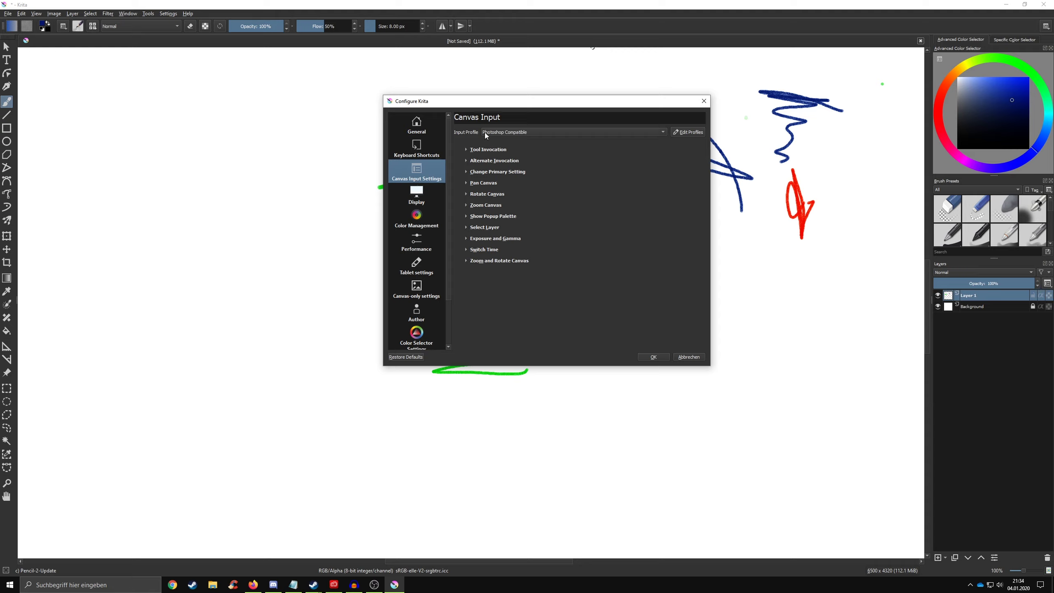
left_click(500, 133)
left_click(505, 133)
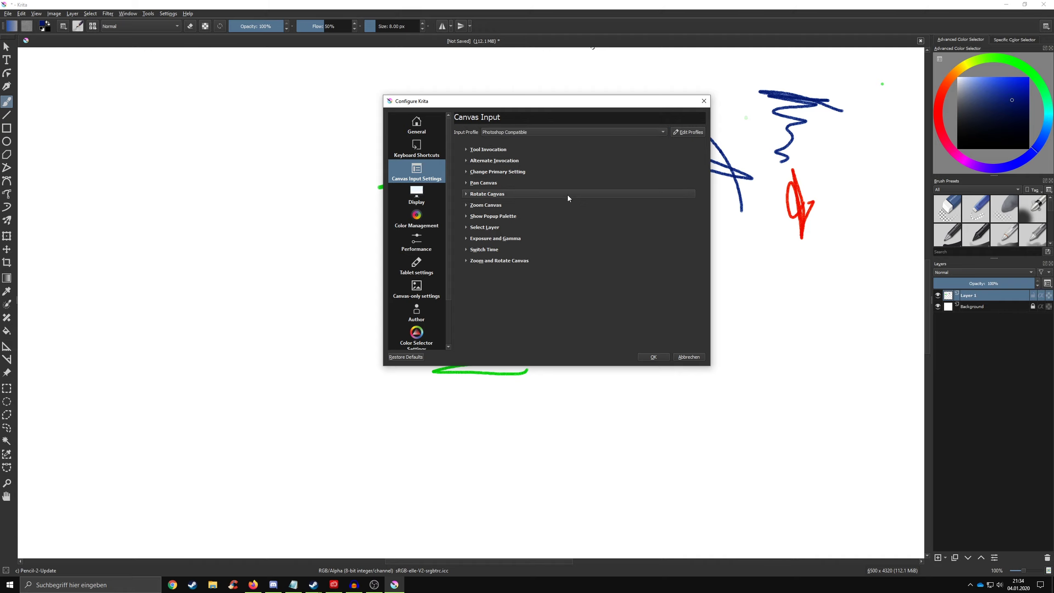
left_click(526, 205)
View the Display page and move the preferences window off the strokes
left_click(525, 204)
left_click(408, 193)
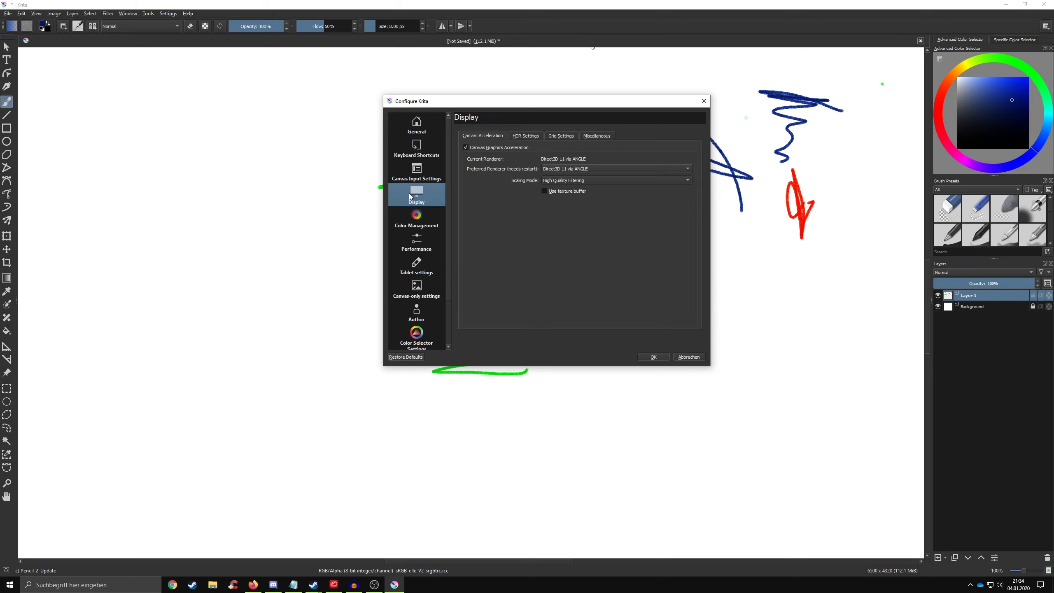
left_click_drag(506, 99, 491, 141)
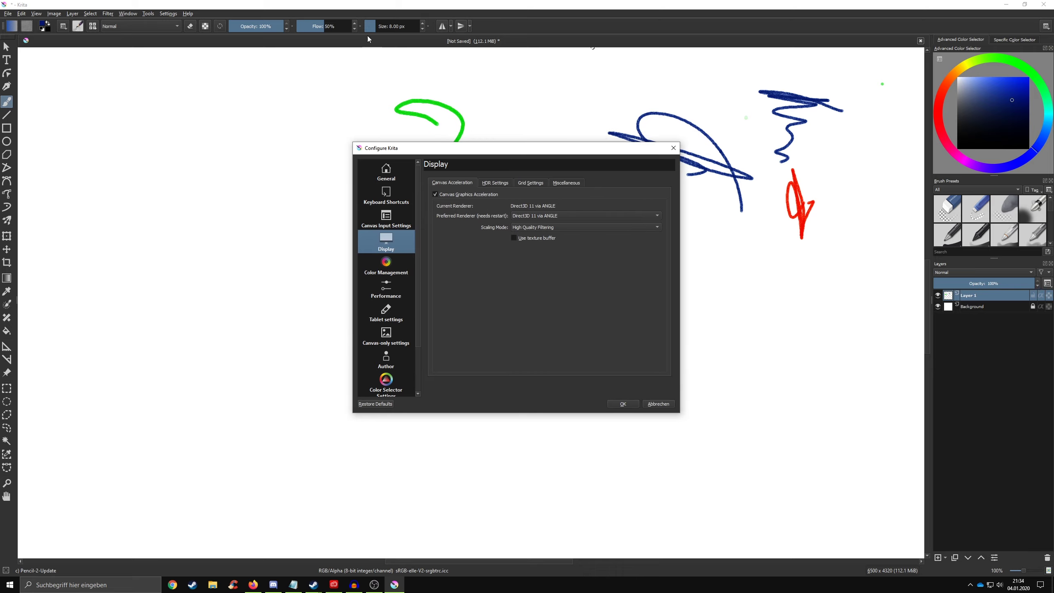
Close the preferences, view and close About Krita 4.2.8, then open the Settings menu
left_click(673, 148)
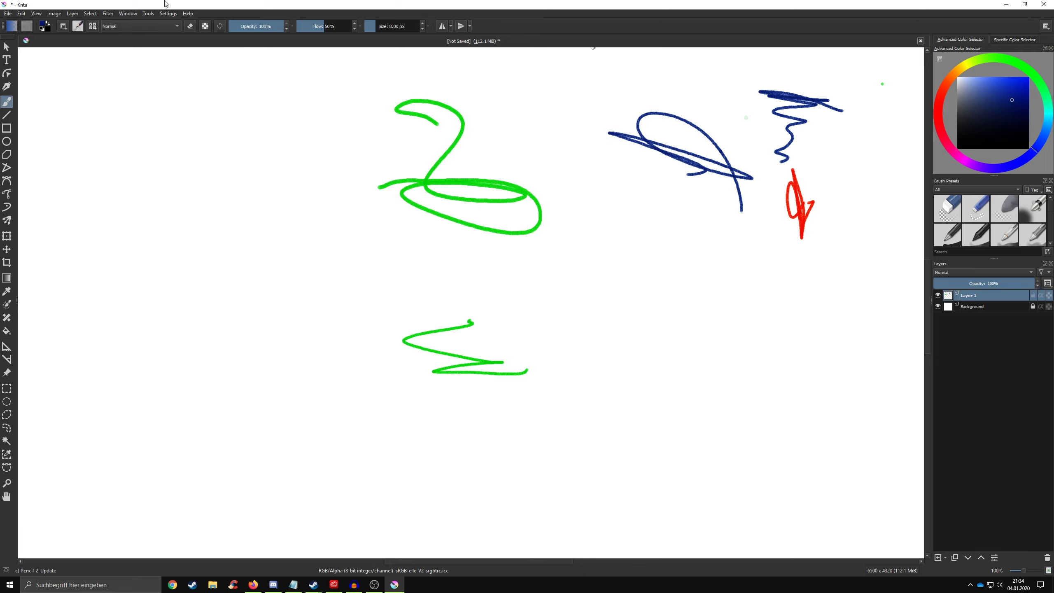
left_click(188, 13)
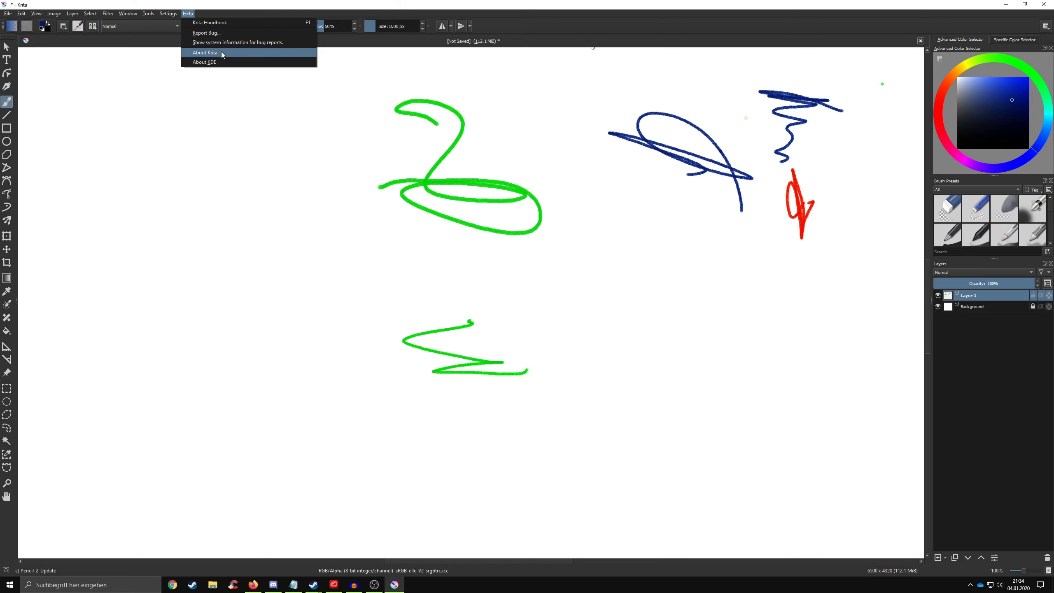
key("Escape")
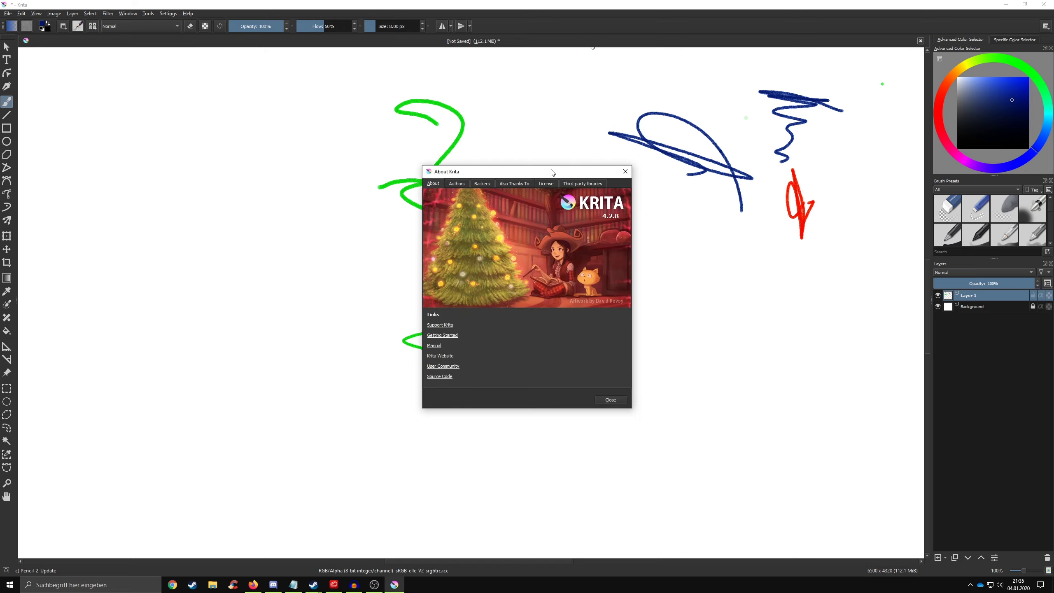
left_click_drag(563, 138, 563, 134)
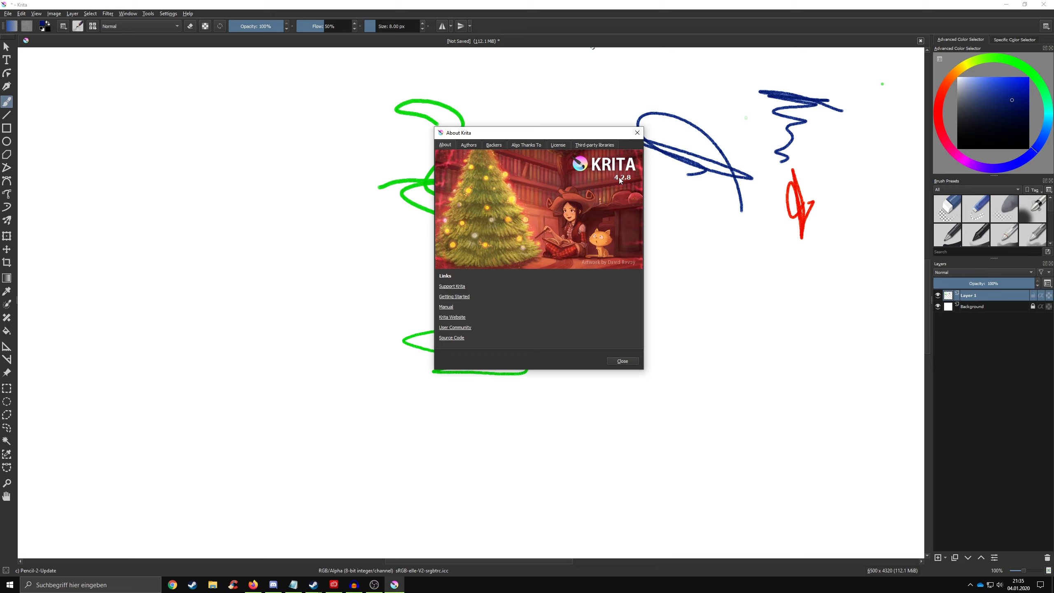
left_click(636, 132)
left_click(192, 16)
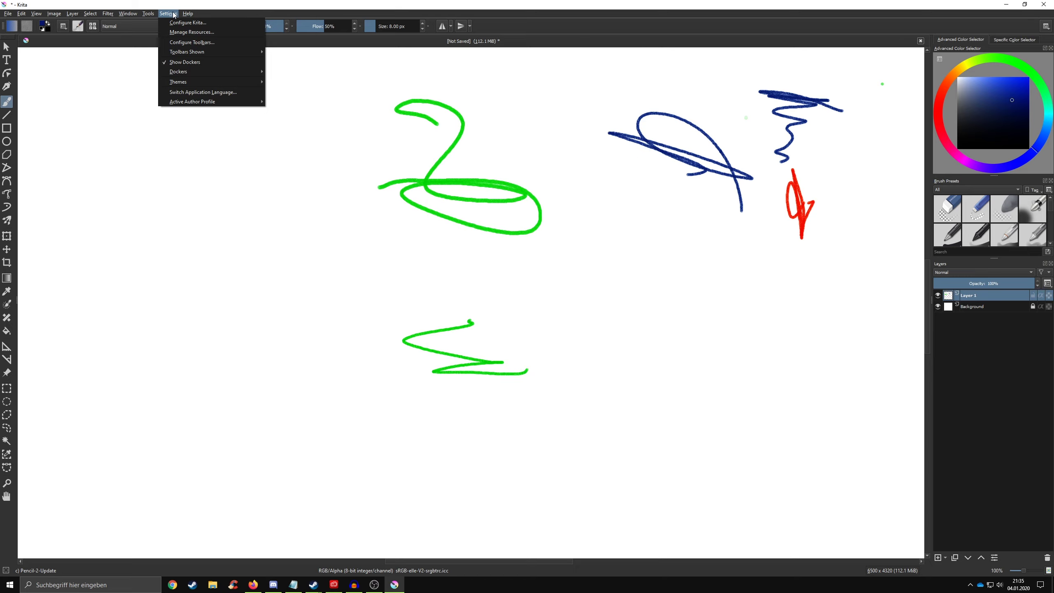
left_click(171, 23)
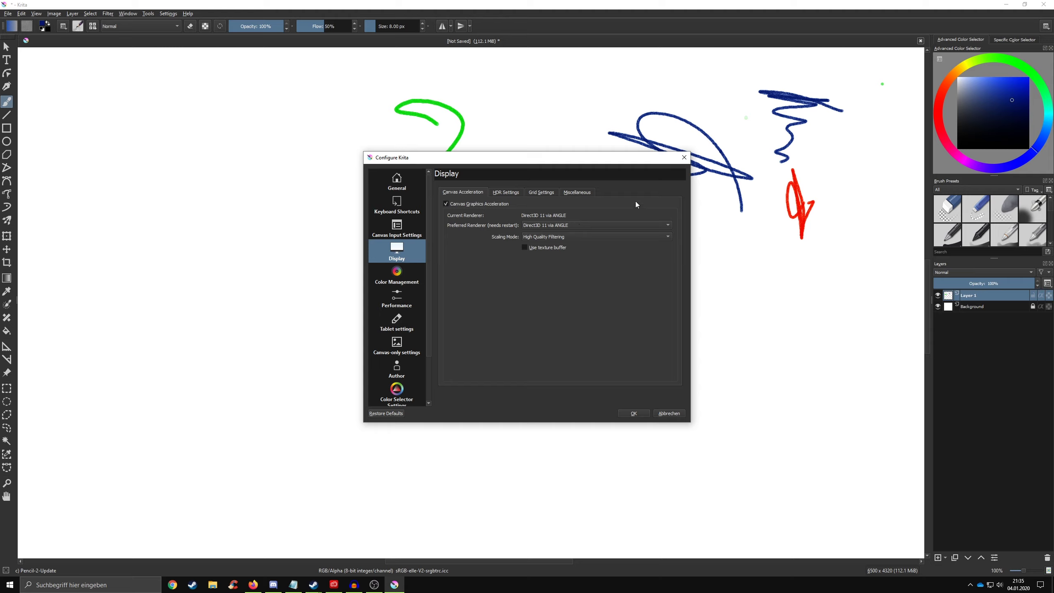
left_click(646, 225)
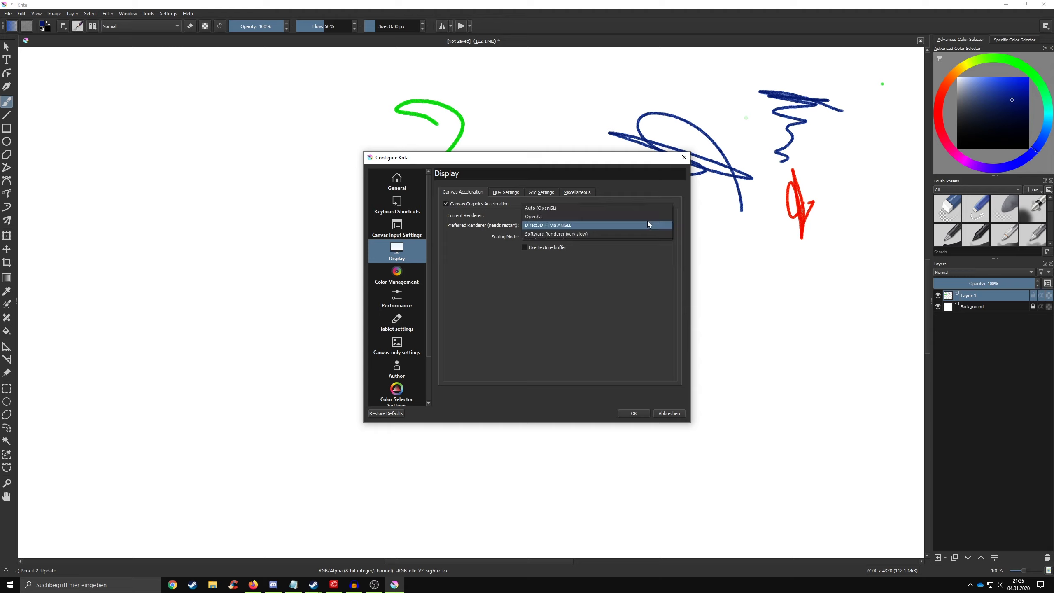
key("Up")
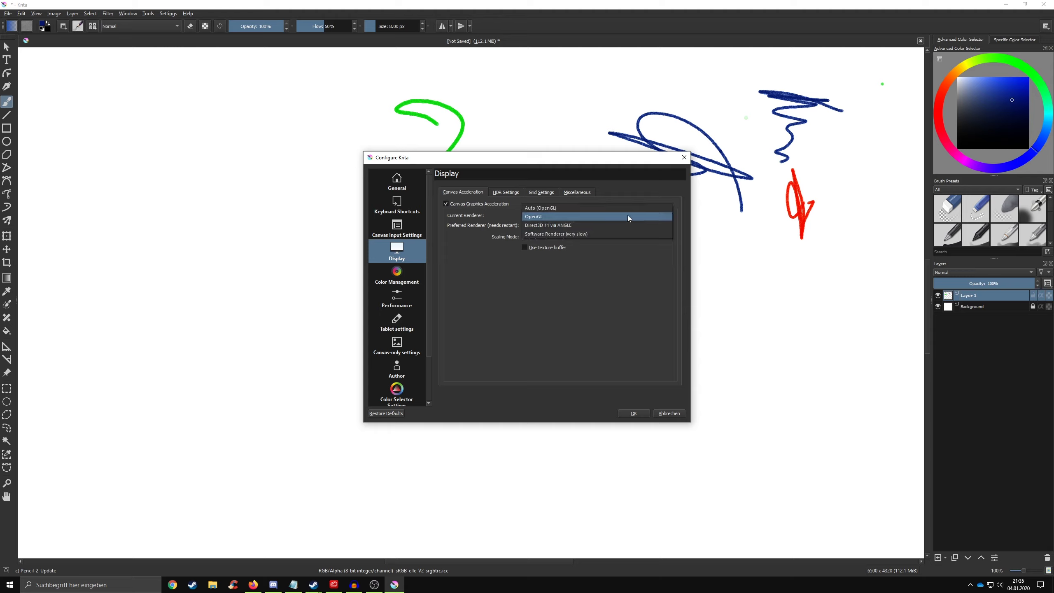
left_click(580, 228)
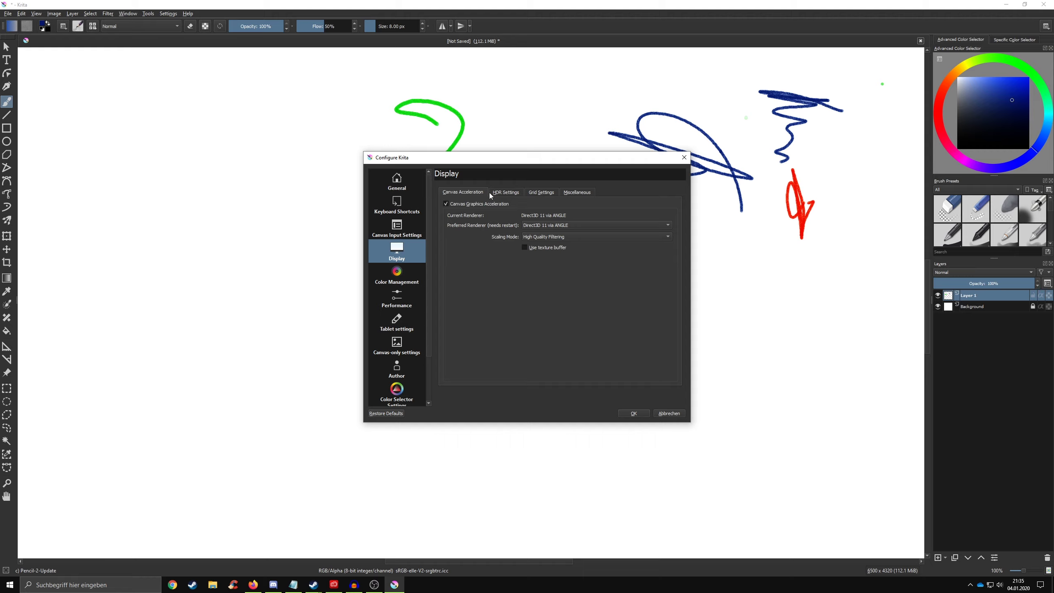
left_click(500, 190)
left_click(534, 194)
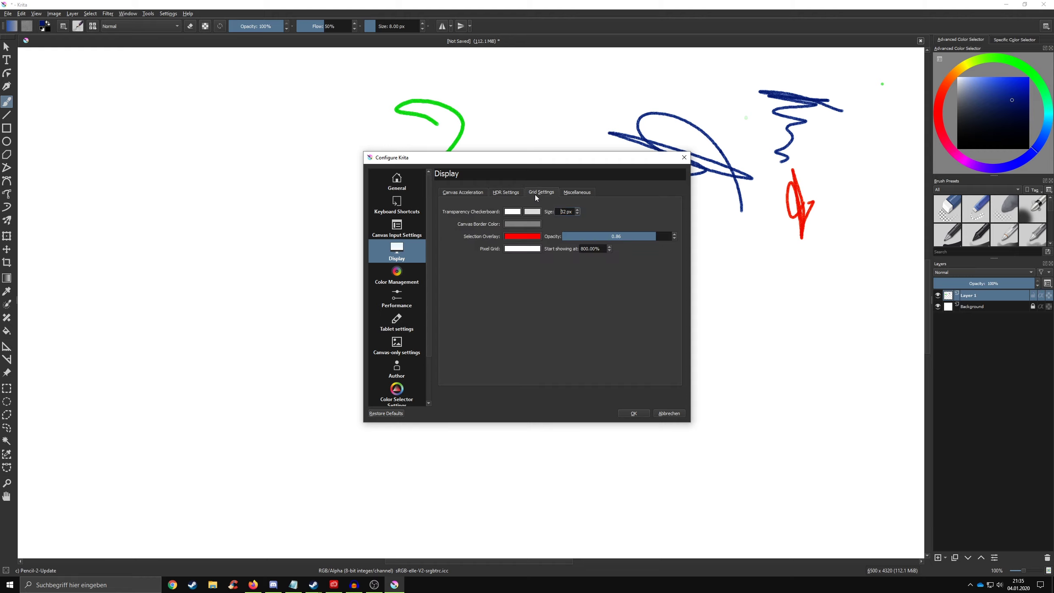
left_click(567, 193)
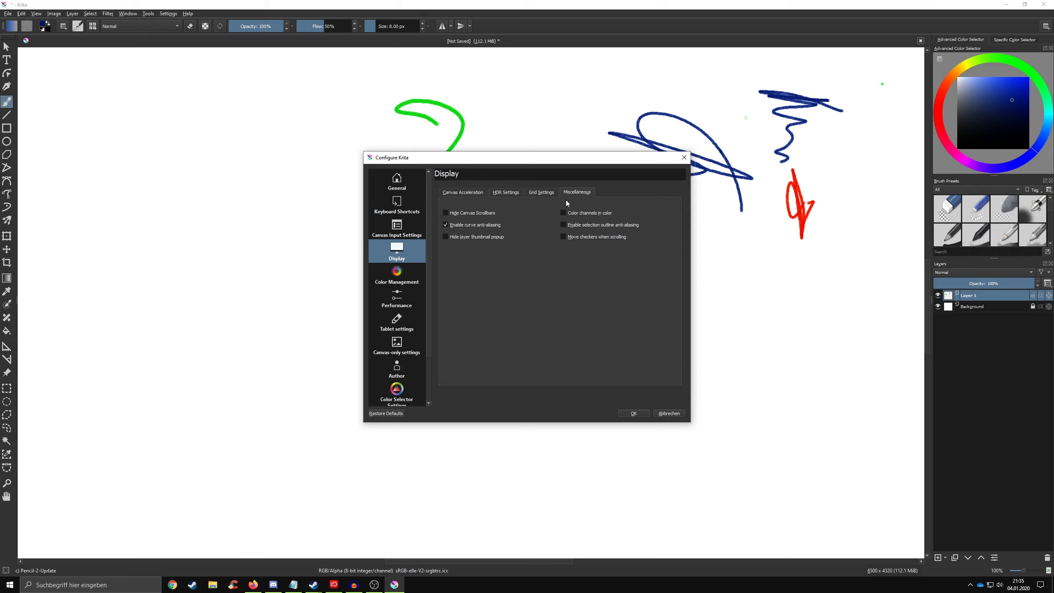
left_click(471, 191)
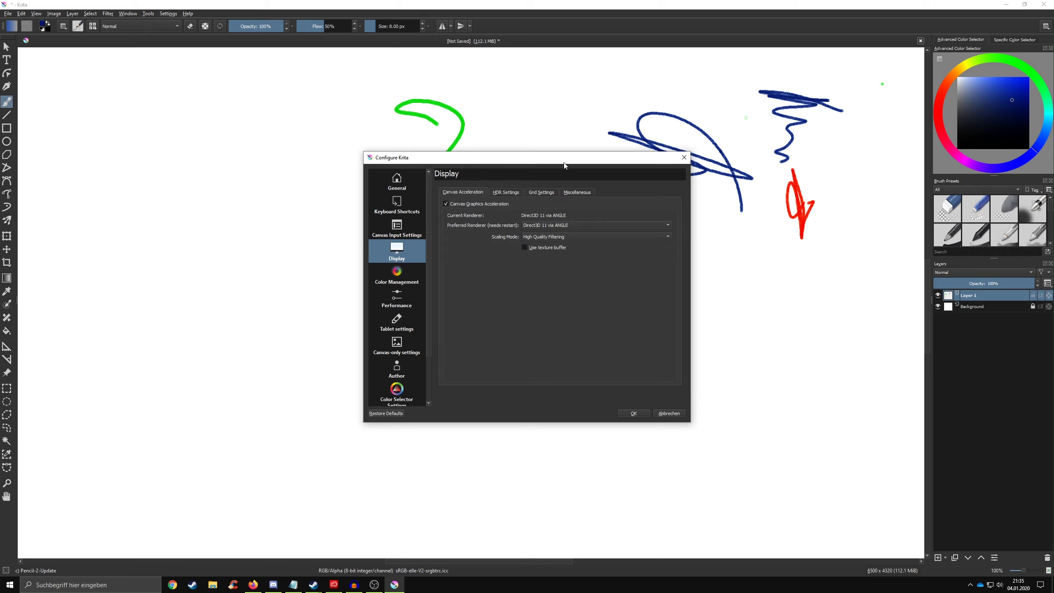
mouse_move(564, 162)
left_mouse_down()
mouse_move(605, 129)
mouse_move(588, 126)
left_mouse_up()
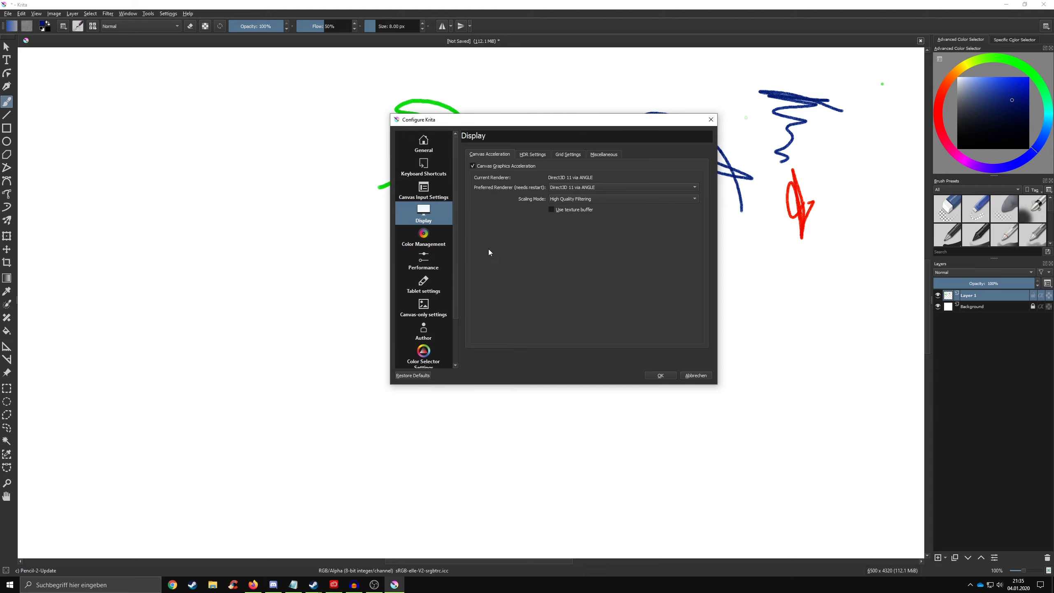
Browse Color Management's General, Display and Soft Proofing tabs, then view the Performance page
left_click(426, 236)
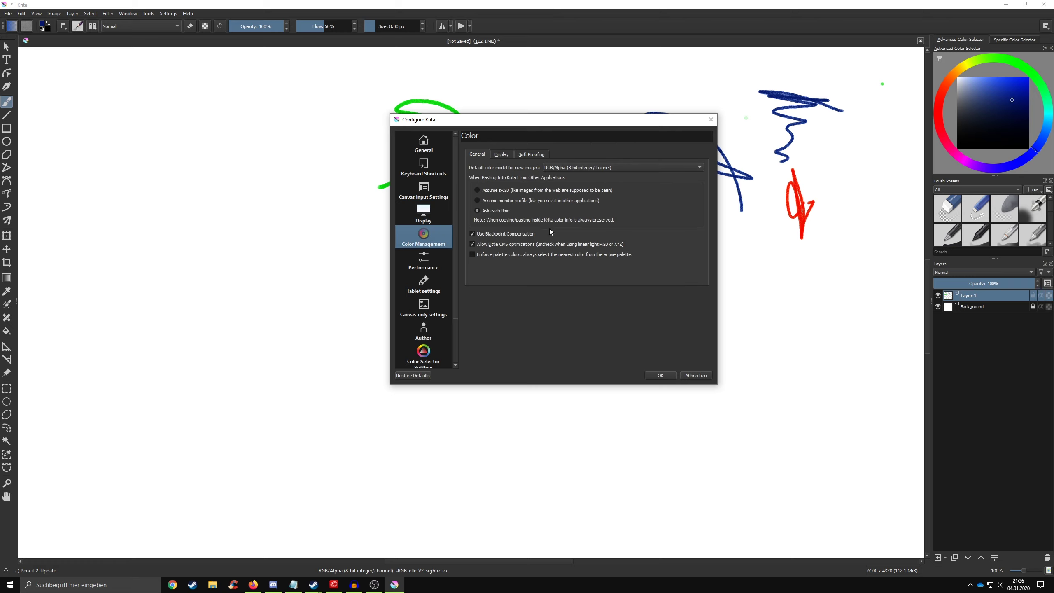
left_click(499, 154)
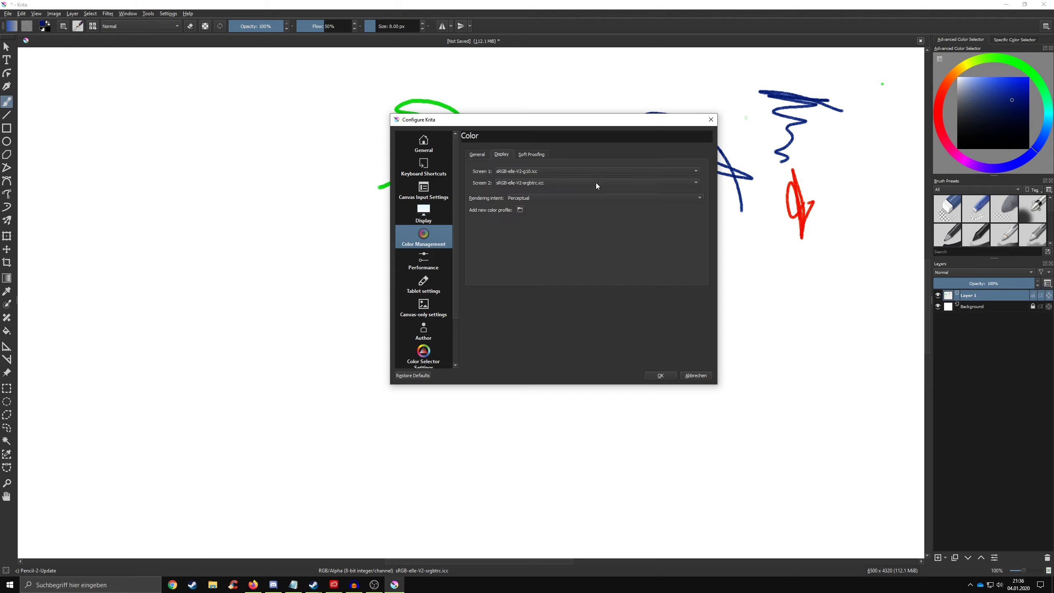
left_click(533, 156)
scroll(451, 207, "down", 3)
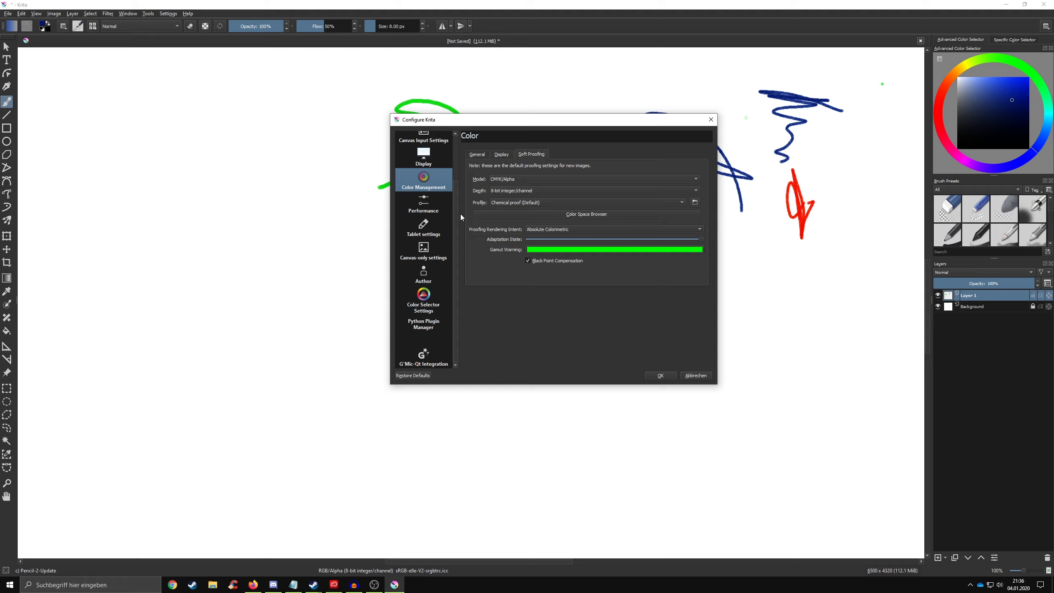
left_click(426, 210)
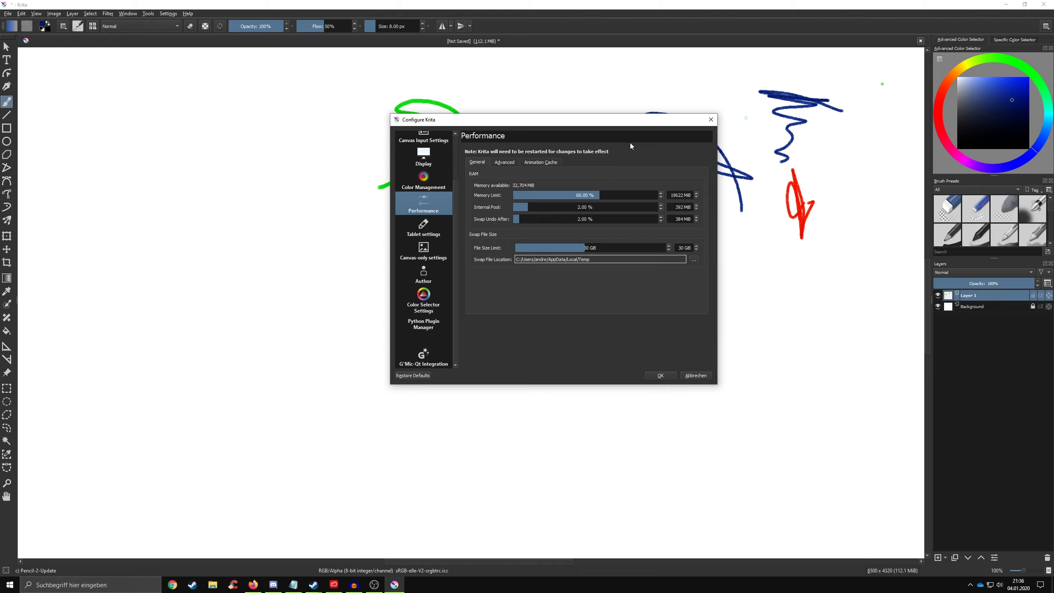
left_click_drag(626, 119, 601, 109)
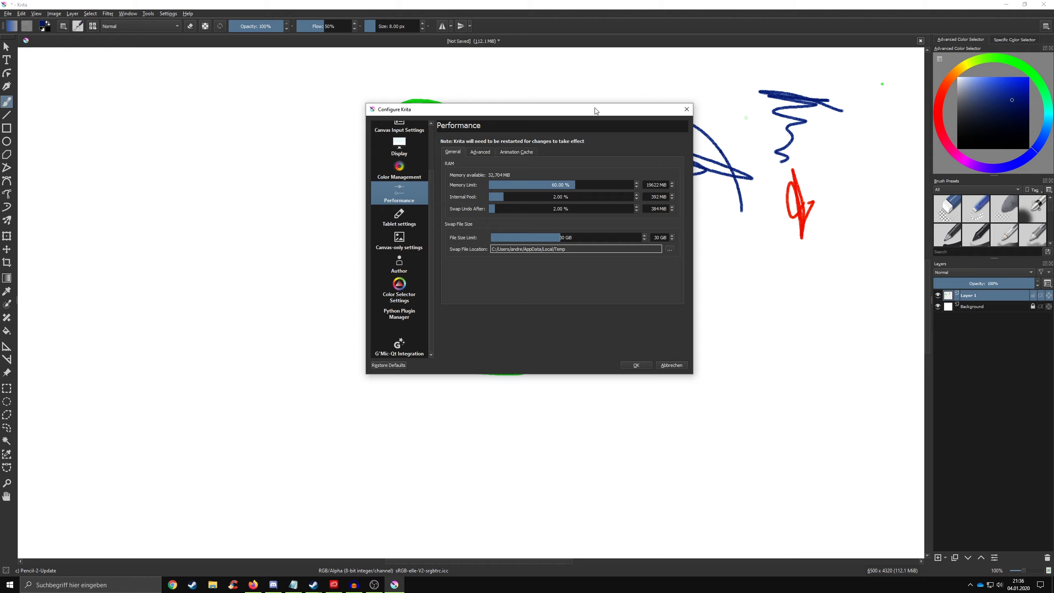
left_click_drag(595, 110, 605, 95)
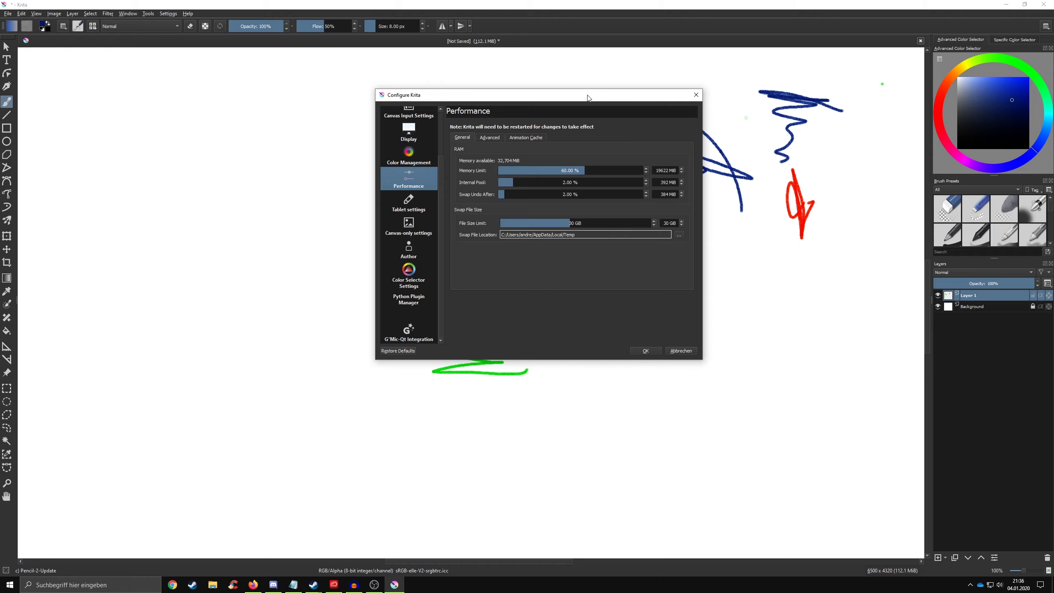
left_click_drag(588, 98, 579, 92)
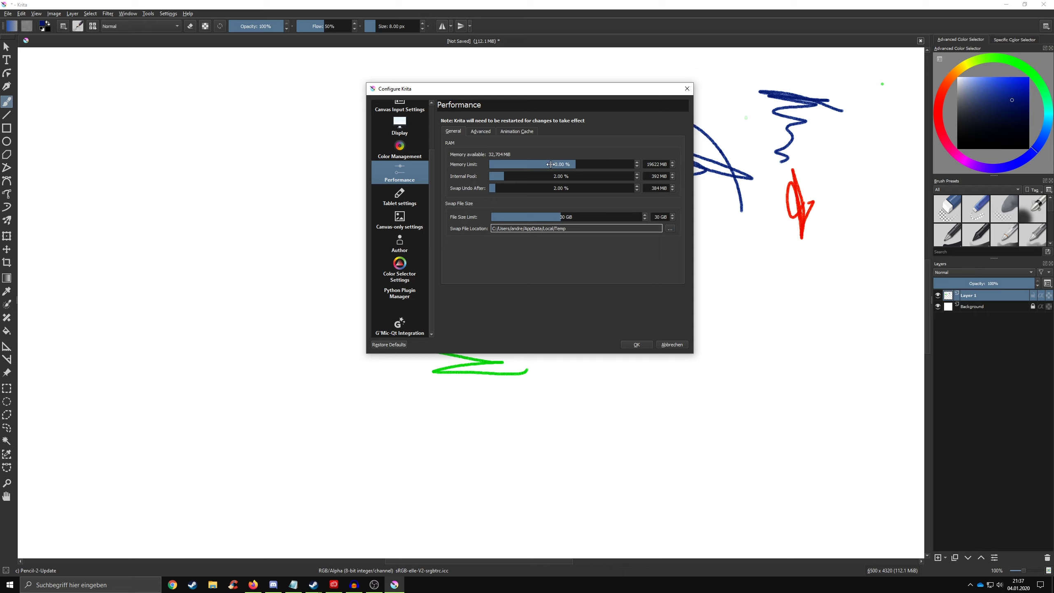
mouse_move(558, 164)
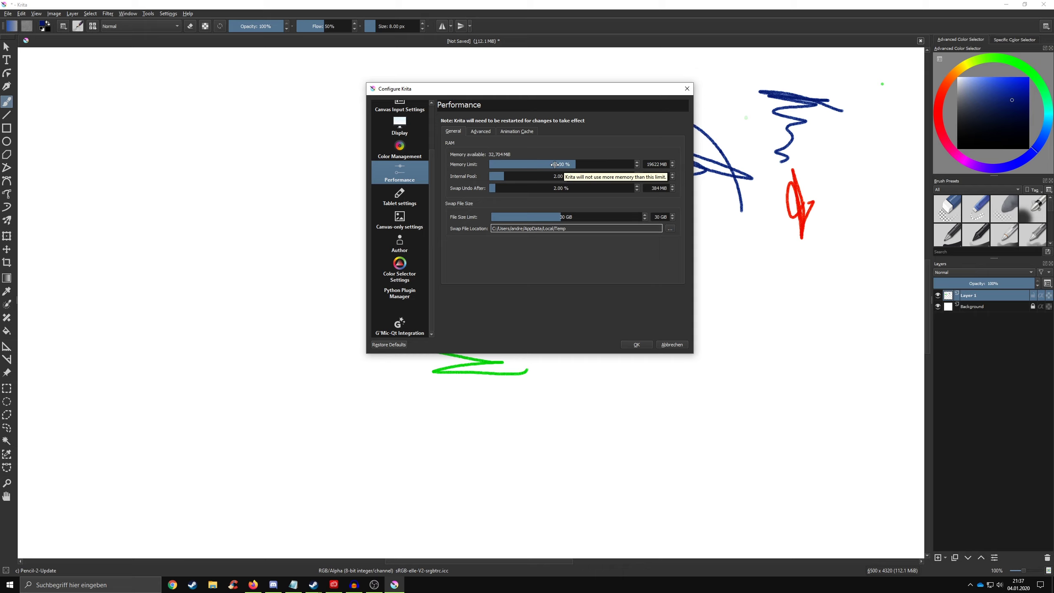
left_click(480, 131)
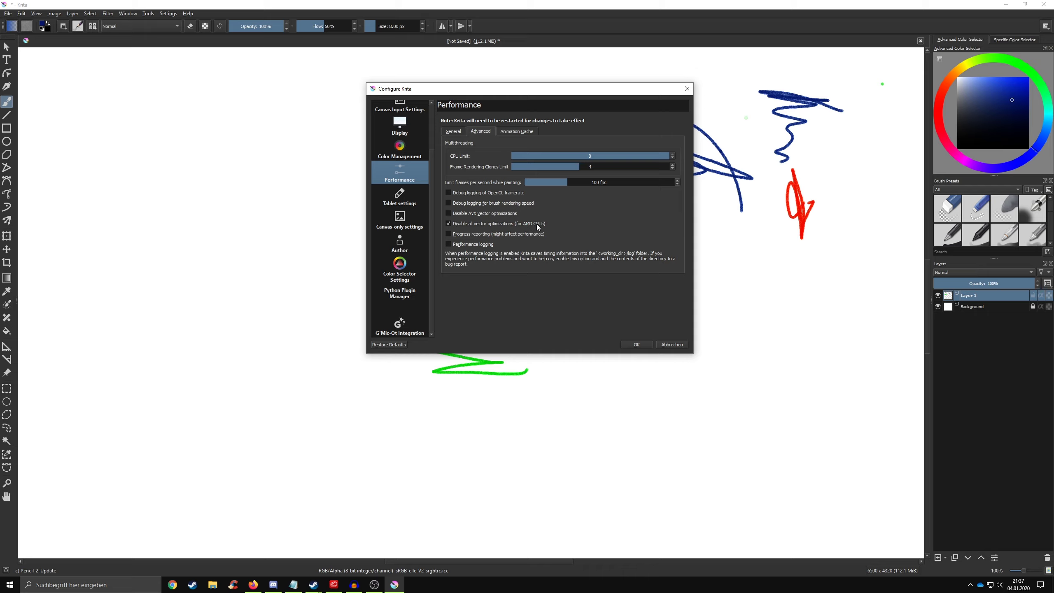
left_click(516, 131)
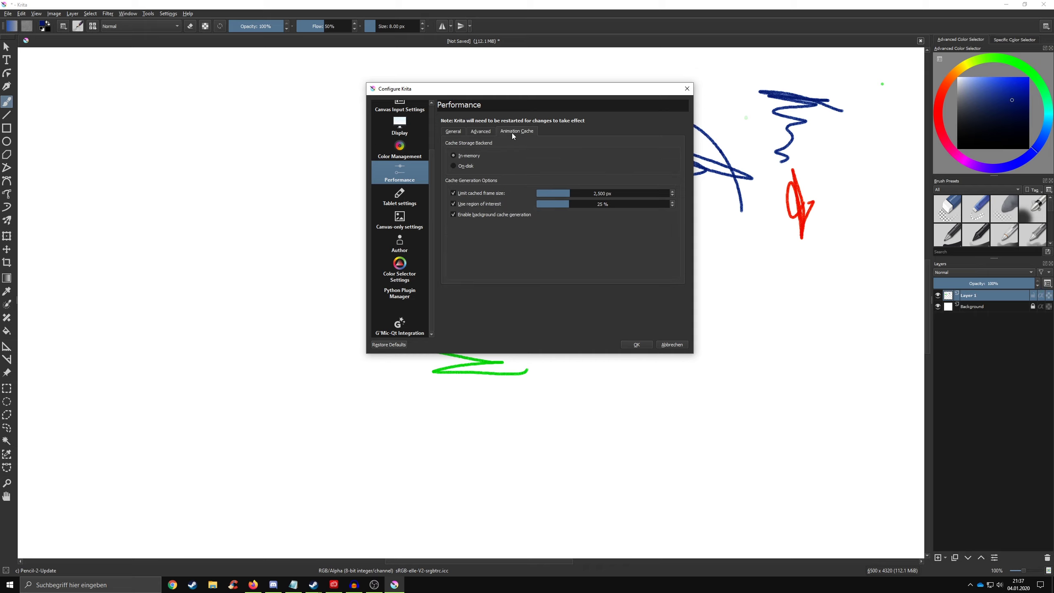
left_click(453, 131)
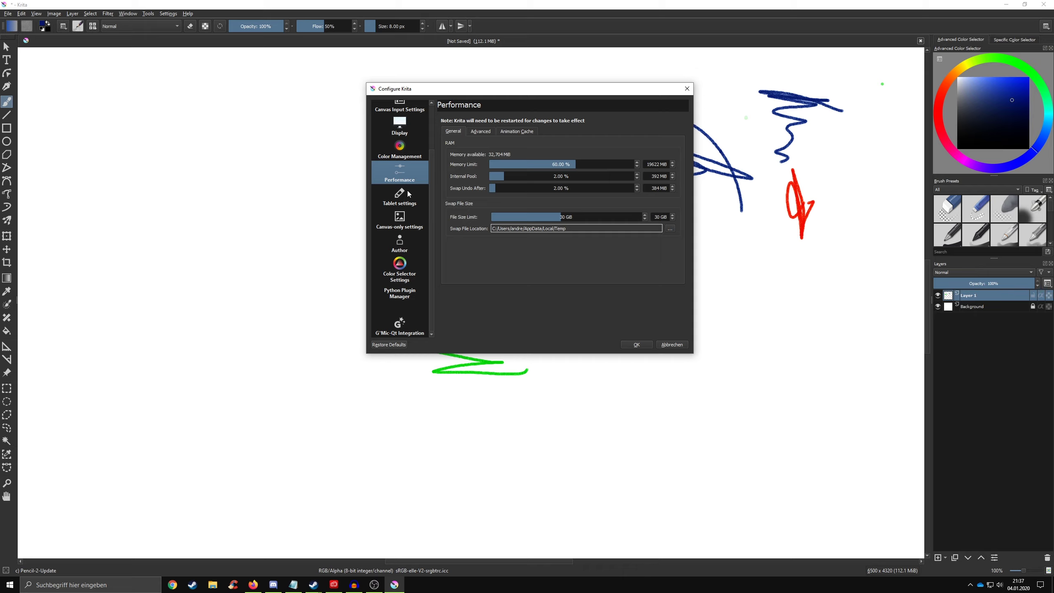
View the Tablet settings, then show the Canvas-only page with Menu, Toolbars, Scrollbars and Statusbar checked
left_click(399, 201)
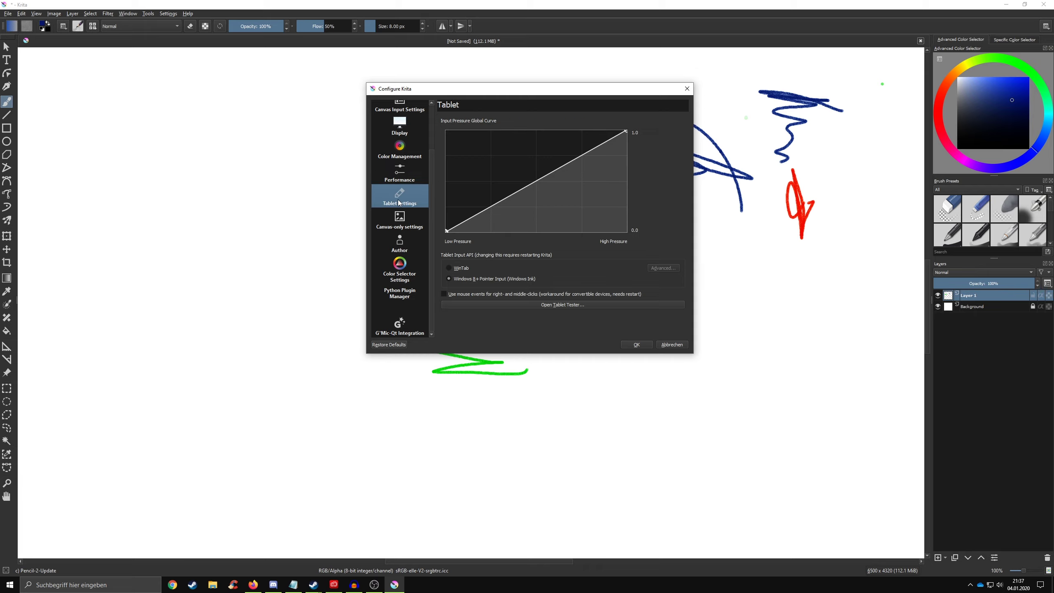
left_click_drag(543, 88, 566, 78)
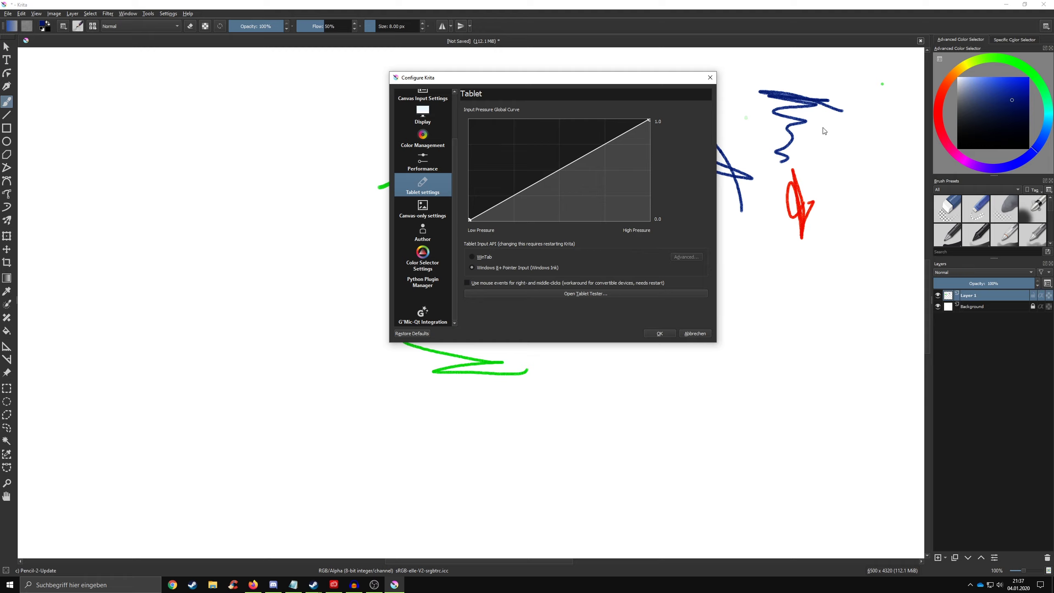
left_click(428, 204)
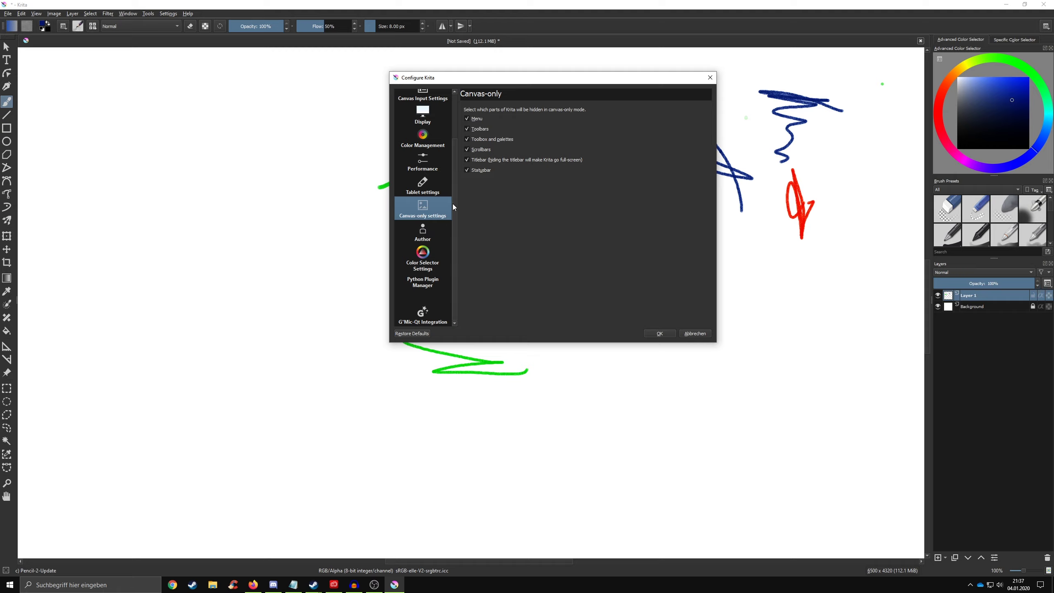
Show the Author page with the blank Anonymous profile, nudging the dialog to the right
left_click(423, 240)
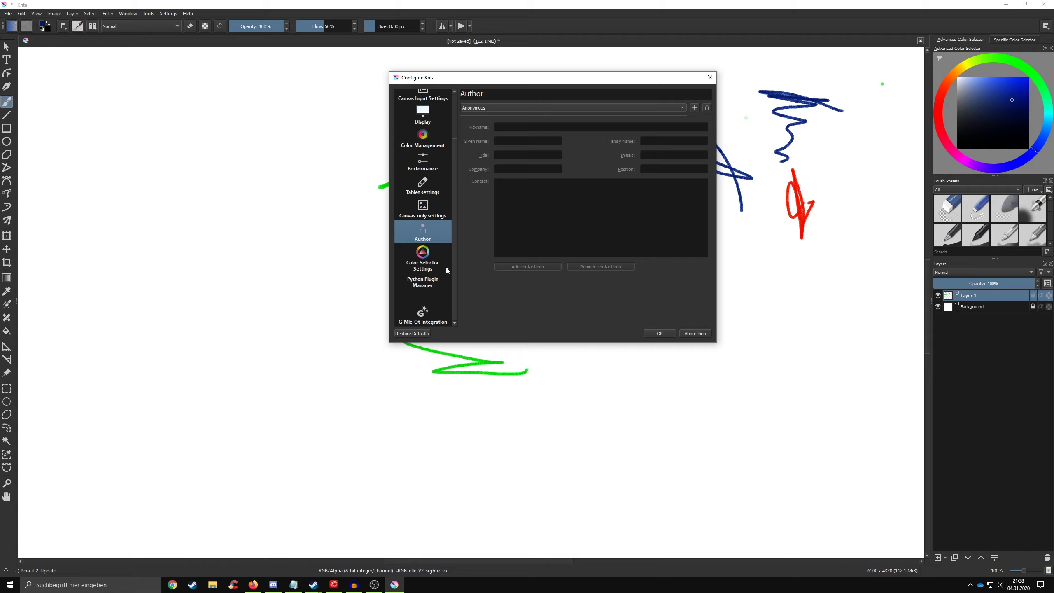
left_click_drag(563, 79, 569, 78)
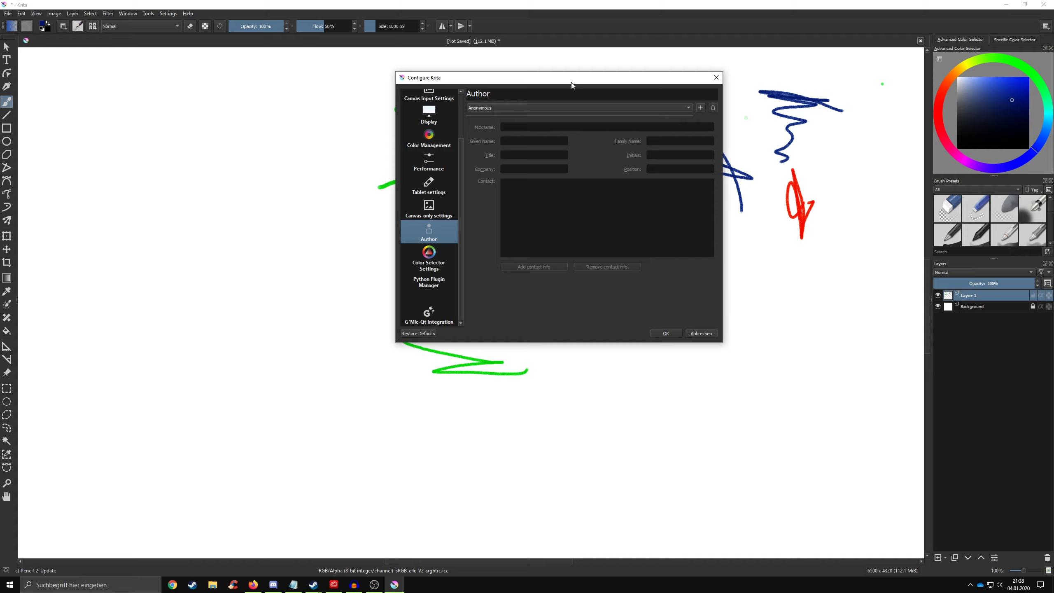
left_click_drag(572, 82, 583, 77)
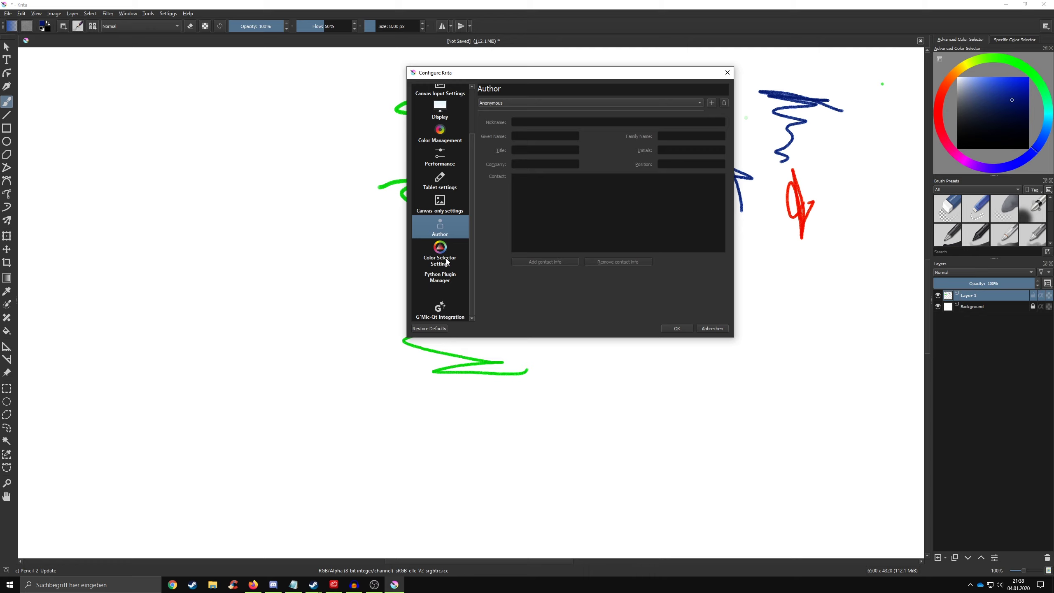
Browse the Color Selector Settings tabs, then show the Python Plugin Manager's plugin list
left_click(429, 253)
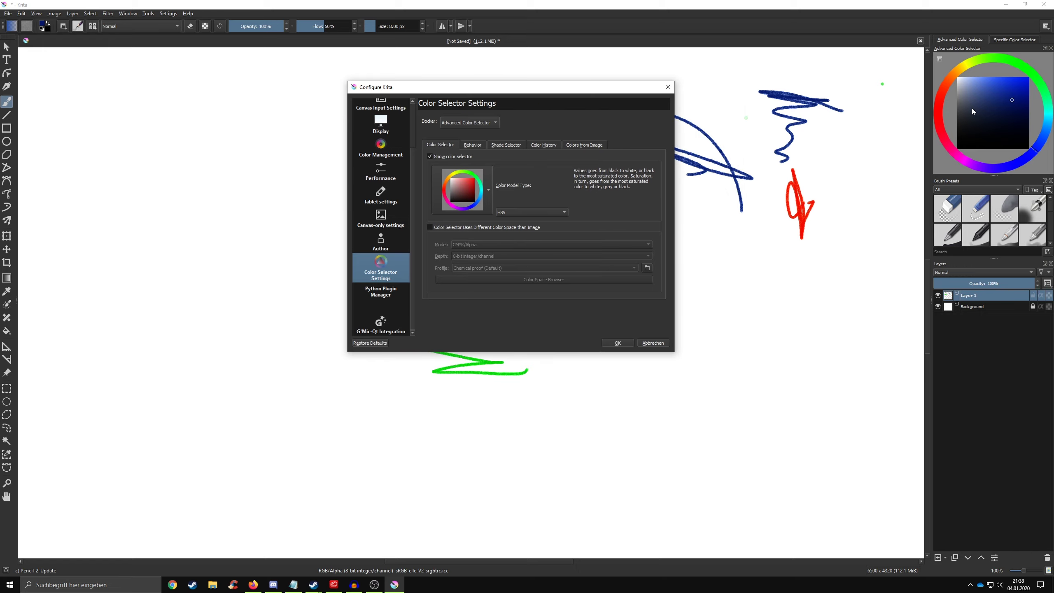
left_click(471, 145)
left_click(547, 145)
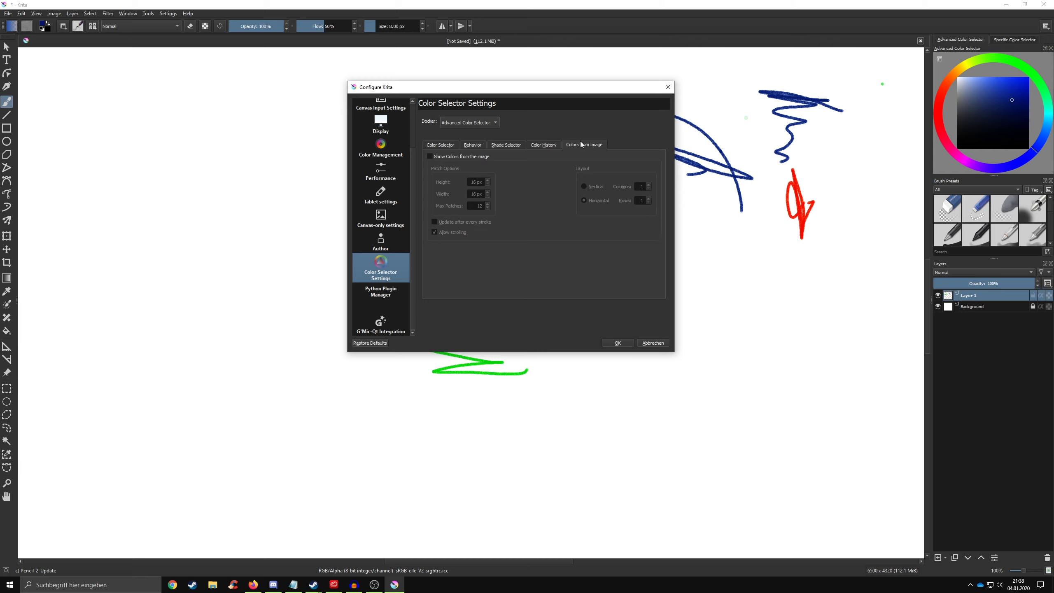
left_click(439, 144)
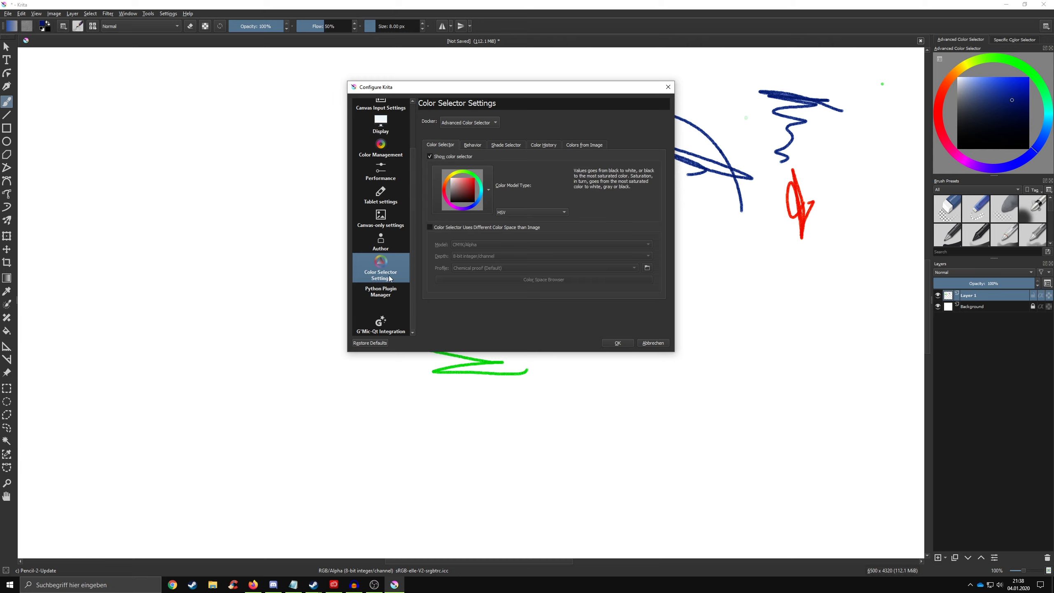
left_click(383, 295)
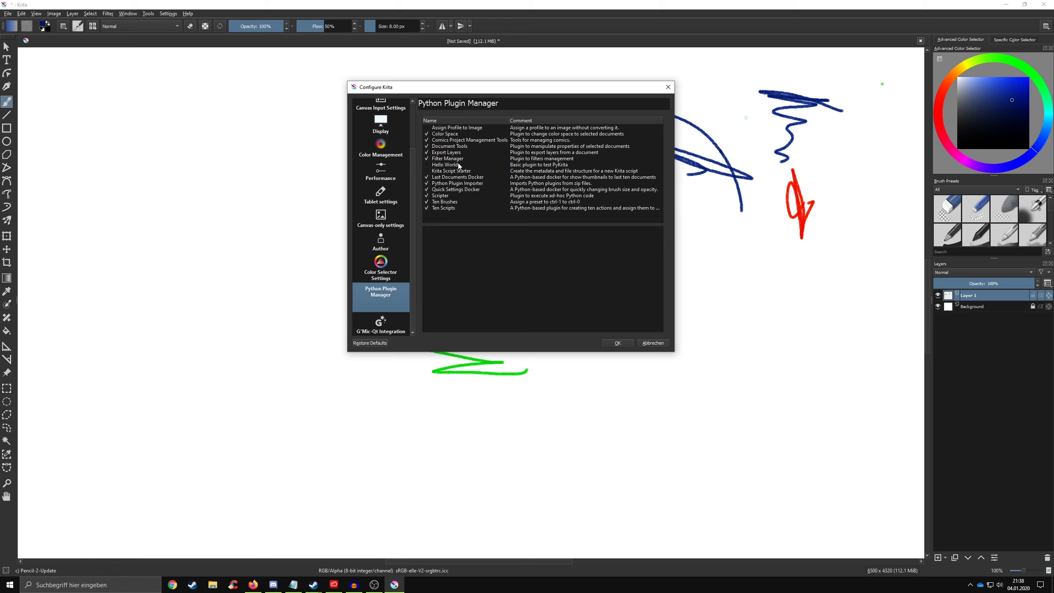
Visit the G'Mic-Qt Integration and General pages, then close Configure Krita with OK
left_click(387, 330)
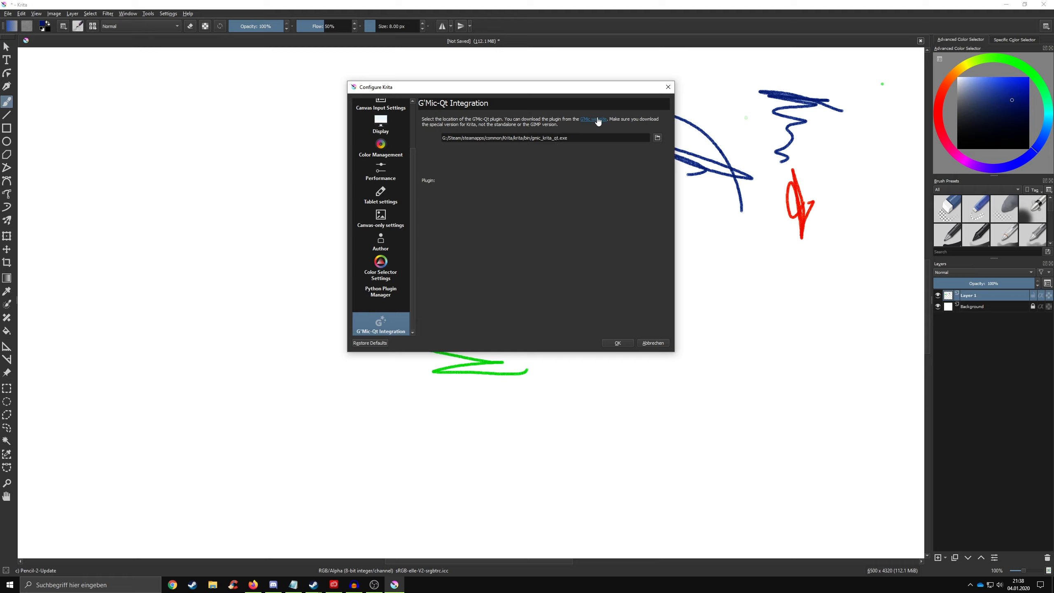
left_click_drag(415, 216, 413, 130)
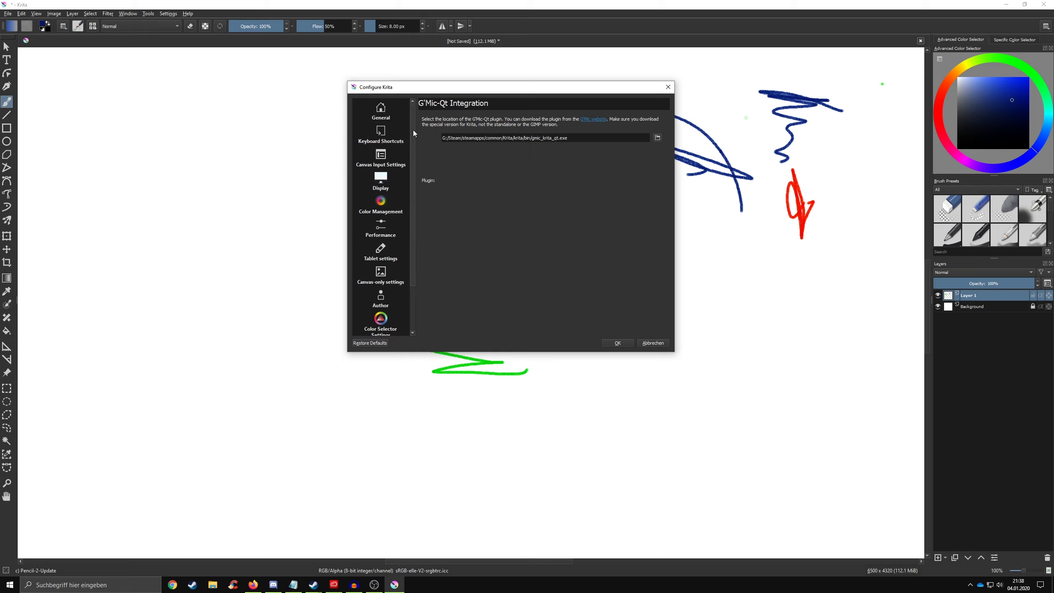
left_click(388, 116)
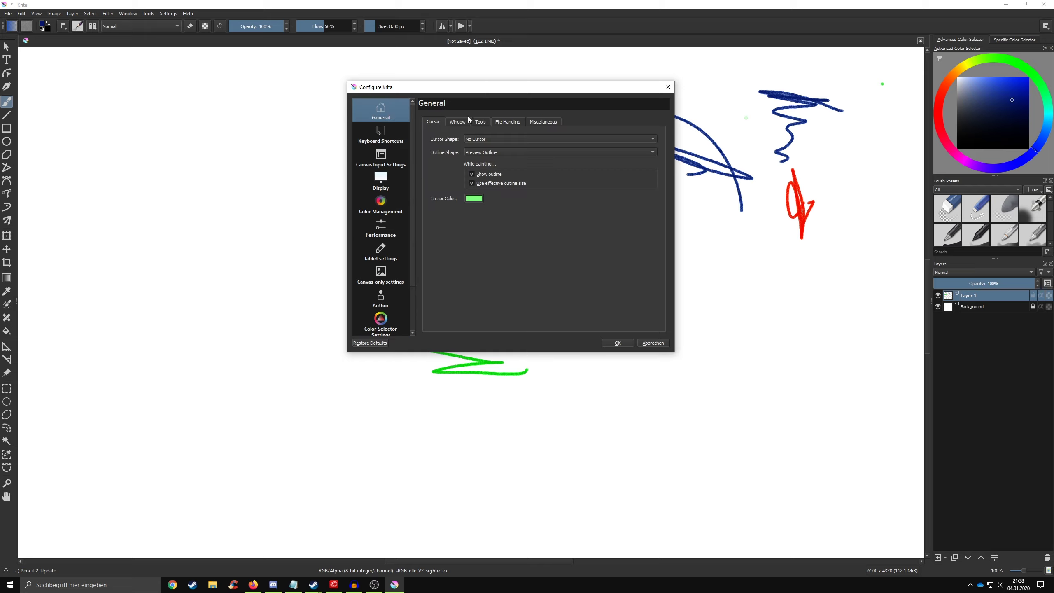
left_click(626, 344)
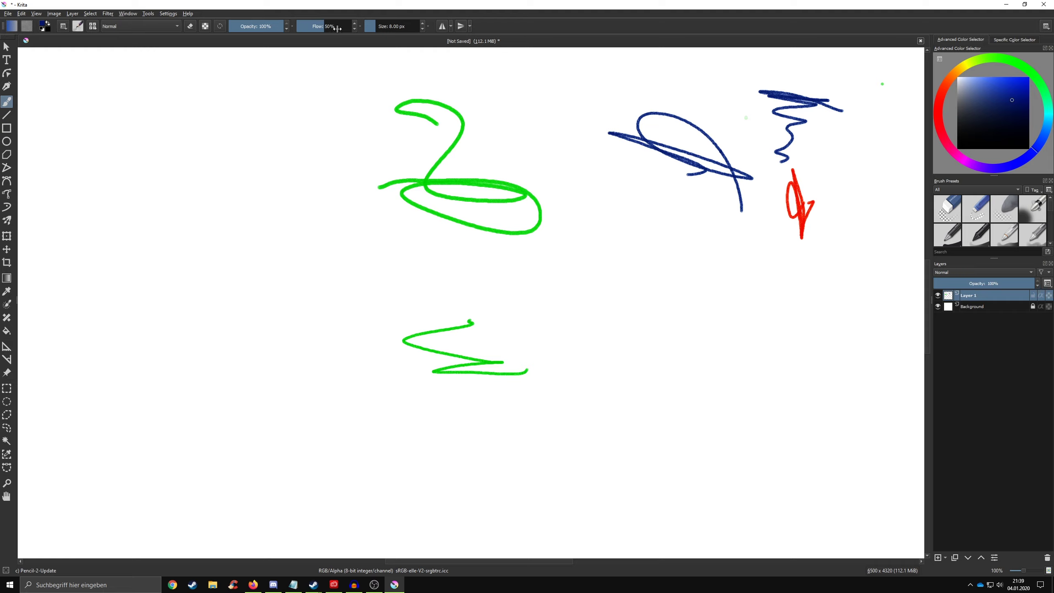
Set the toolbar brush sliders to Opacity, Opacity and Size 8 px, then show the Settings menu
left_click(360, 27)
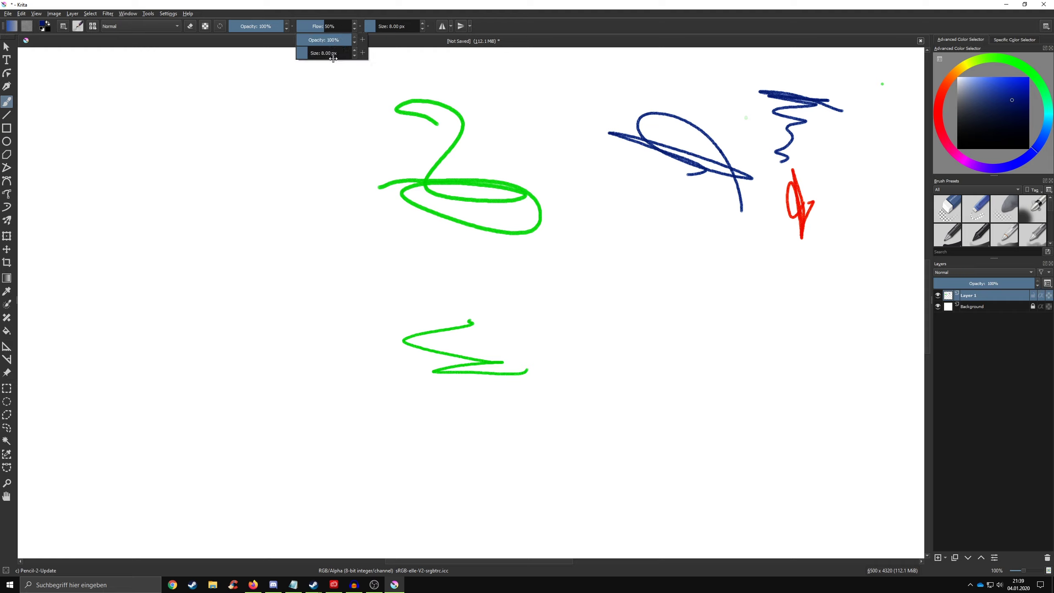
left_click(363, 53)
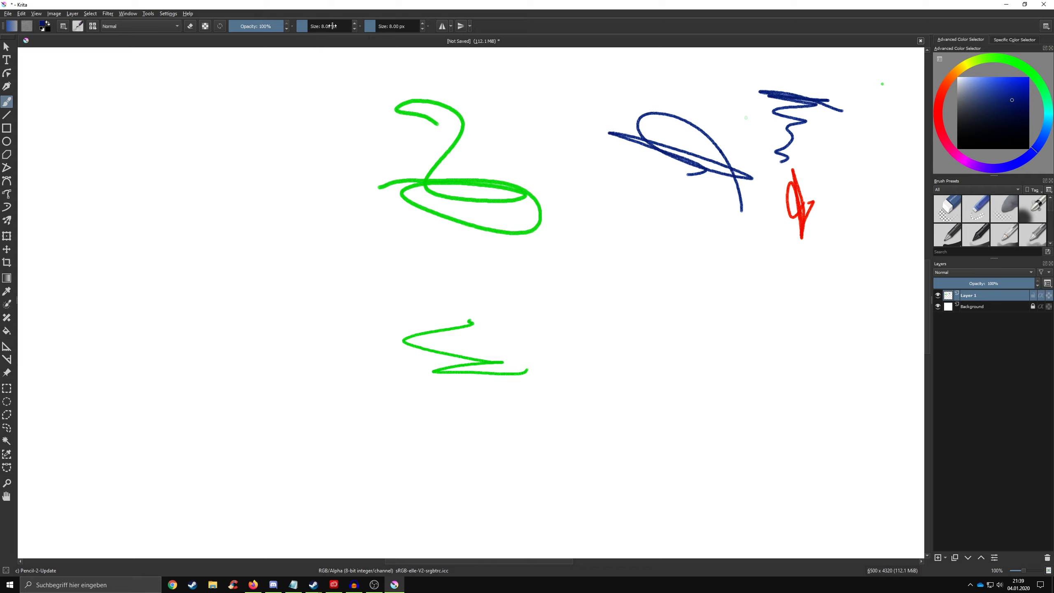
left_click(359, 27)
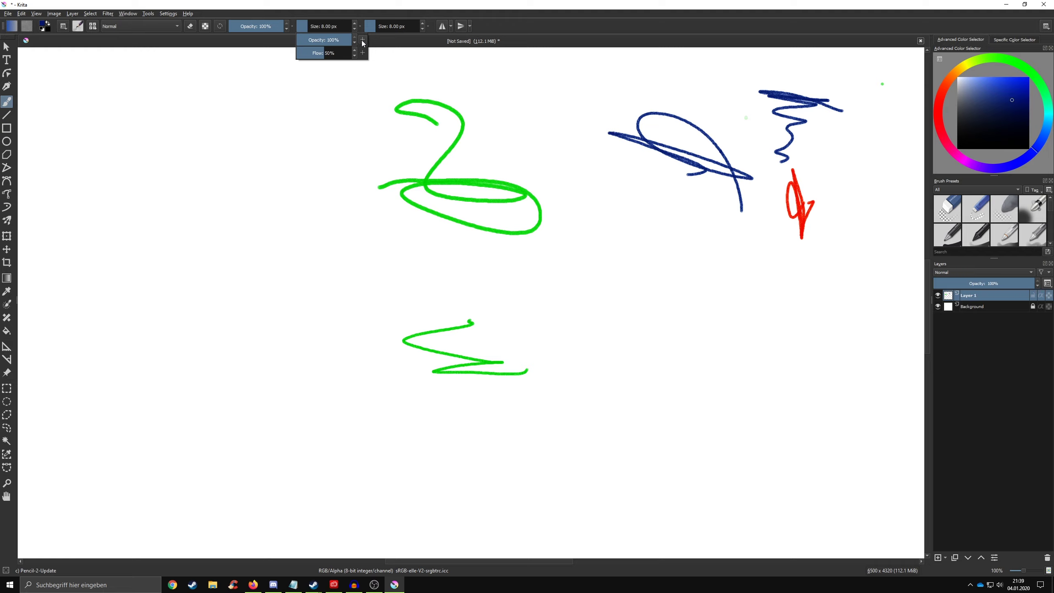
left_click(362, 40)
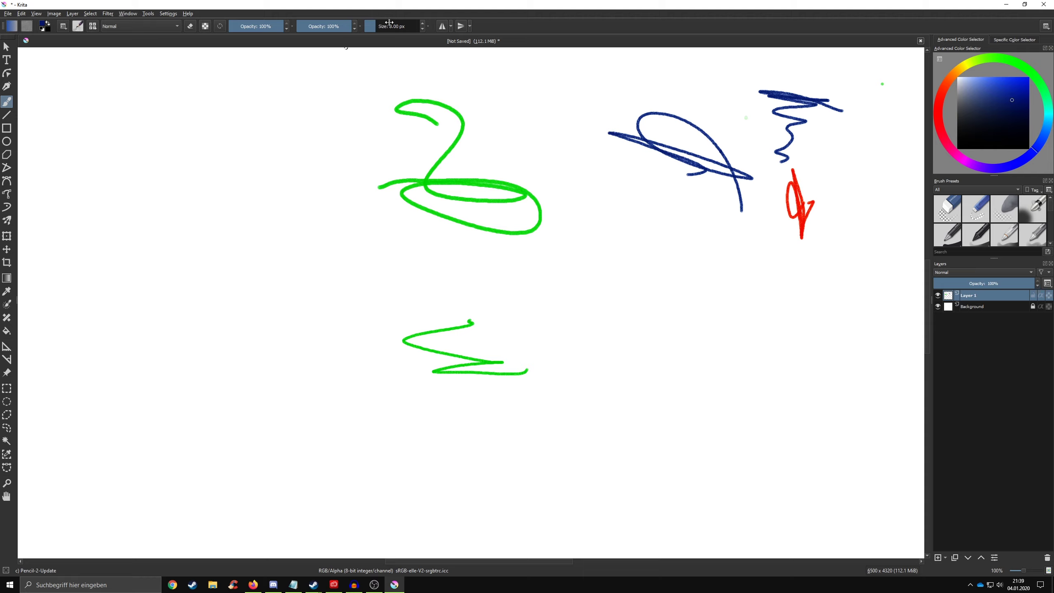
left_click(168, 15)
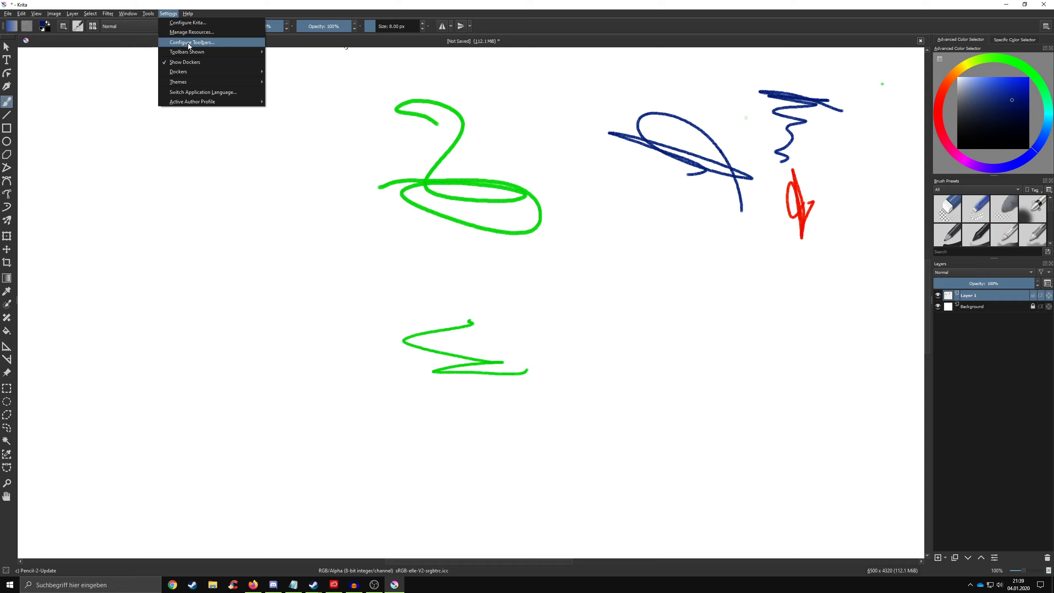
mouse_move(187, 52)
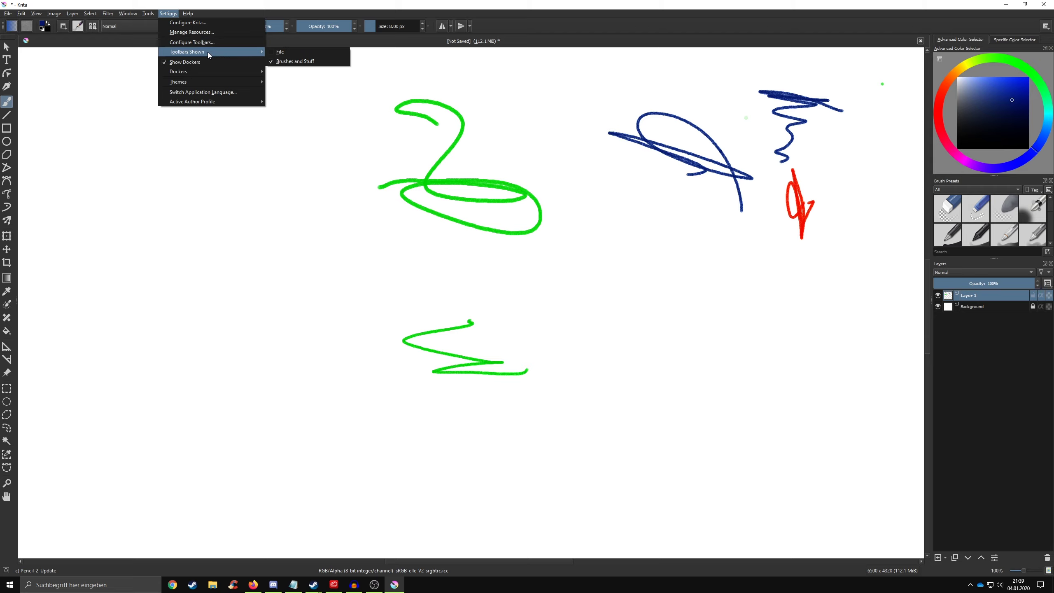
Open Configure Toolbars and select the BrushesAndStuff toolbar for editing
left_click(203, 43)
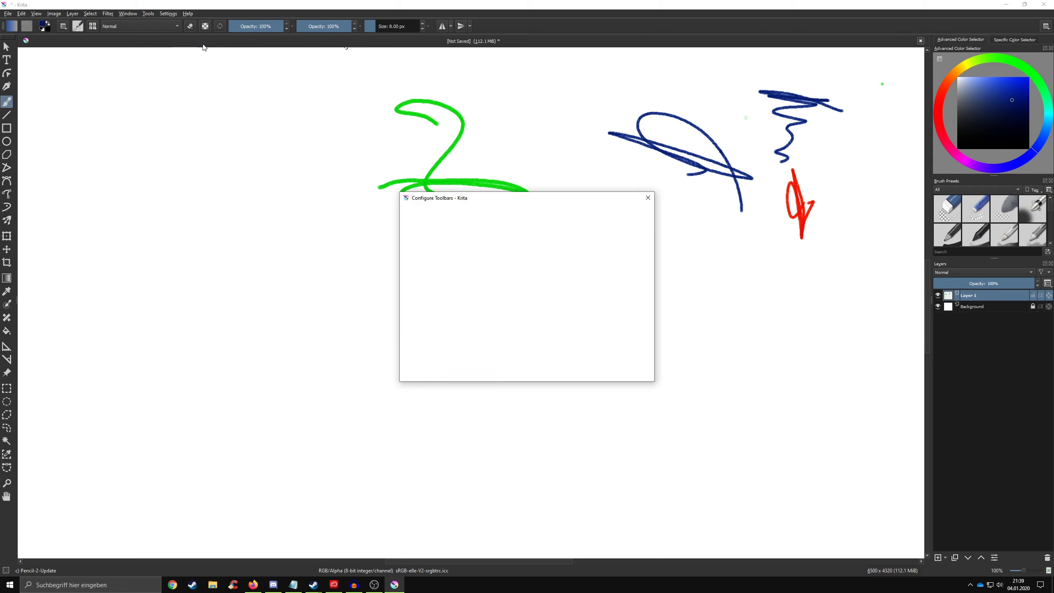
left_click_drag(518, 199, 509, 144)
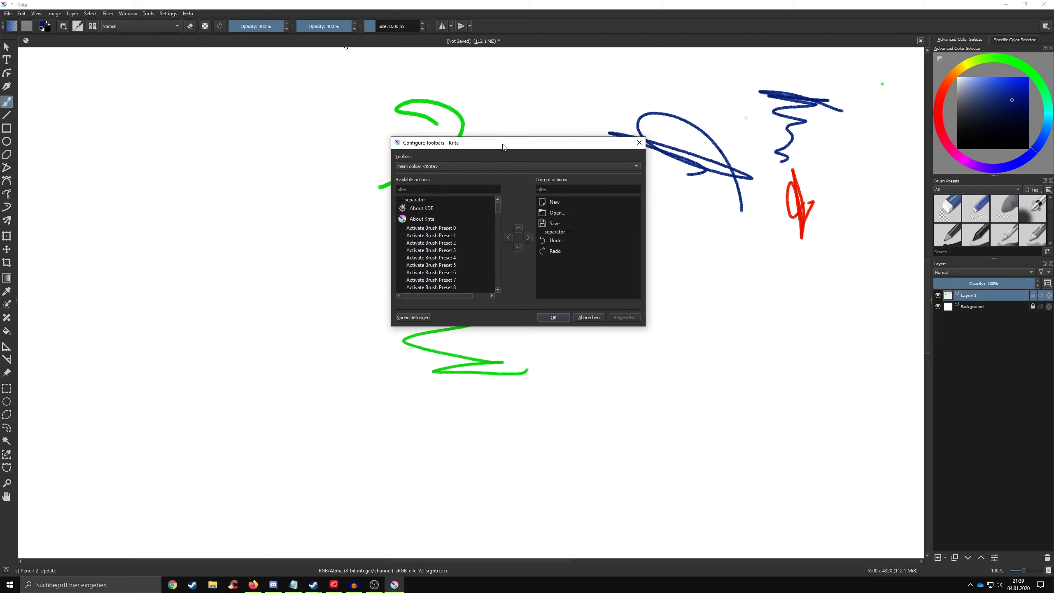
left_click(459, 166)
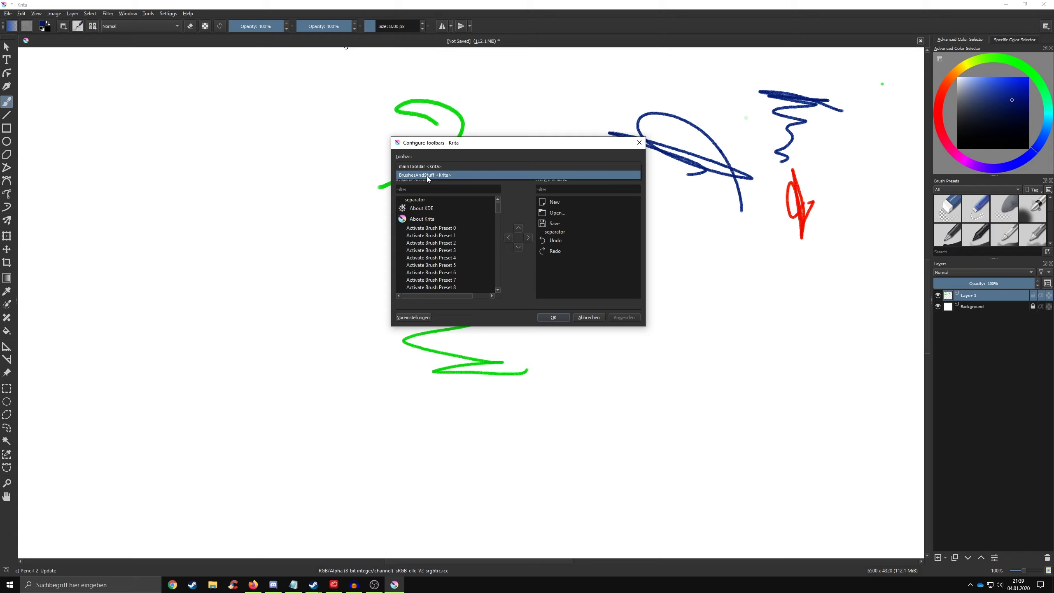
left_click(428, 176)
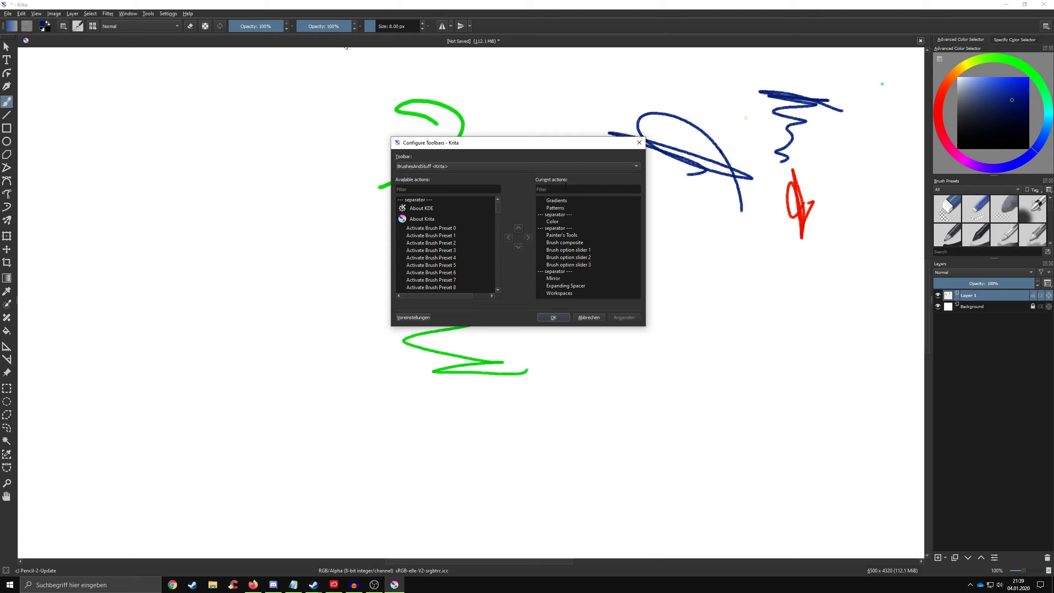
Inspect the Brush option slider 1, 2 and 3 entries in Current actions
left_click(585, 251)
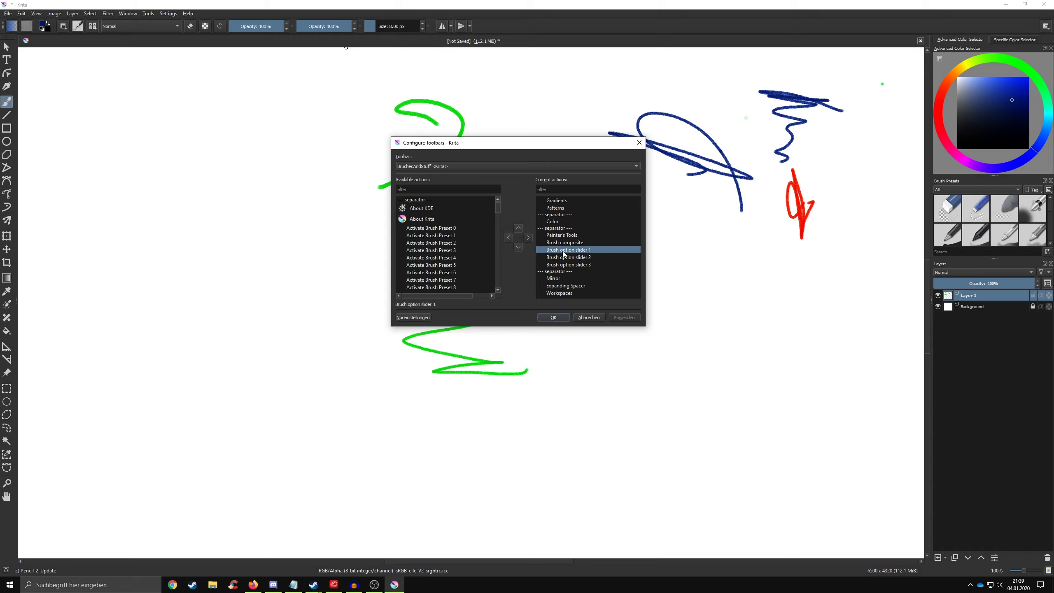
left_click(589, 257)
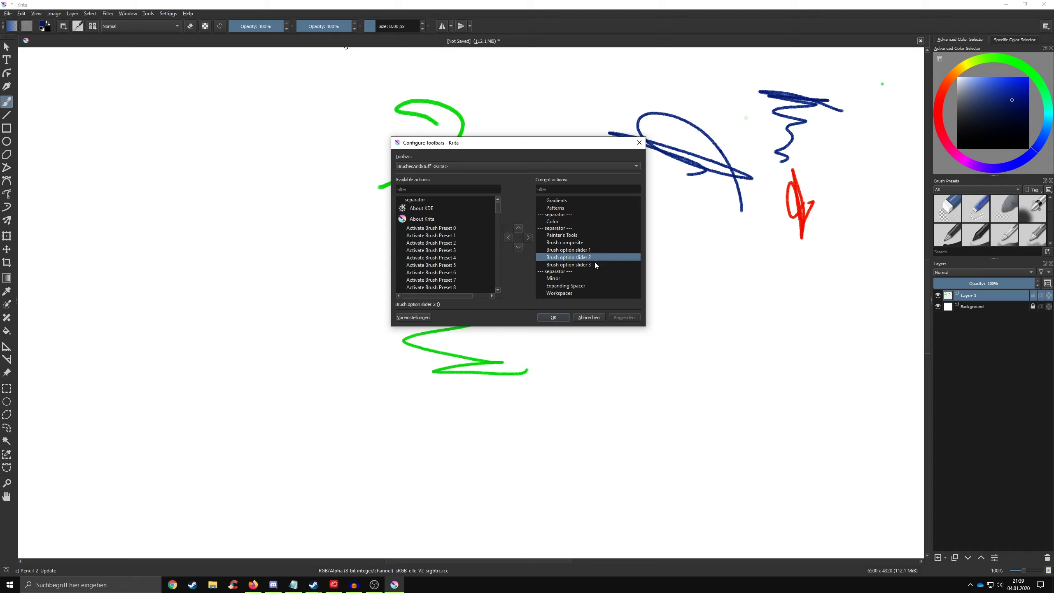
left_click(589, 265)
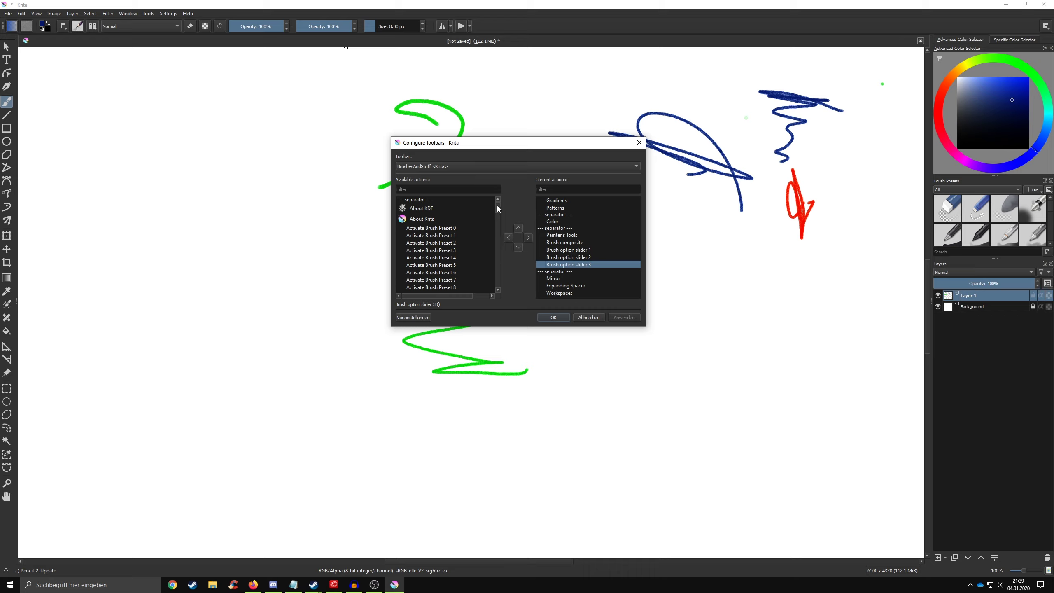
scroll(497, 207, "down", 7)
scroll(497, 209, "down", 7)
scroll(498, 211, "down", 6)
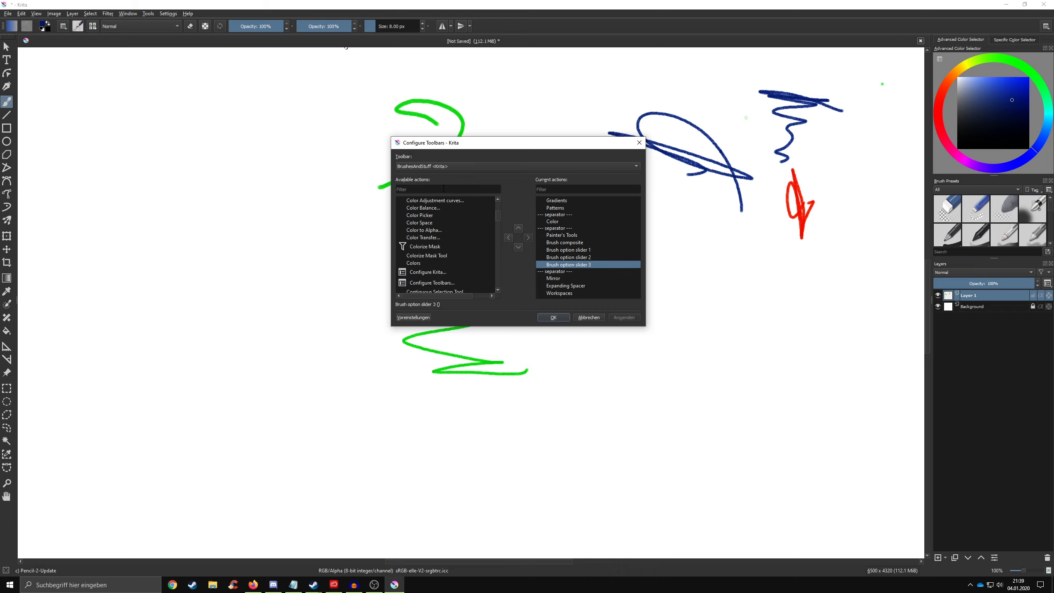
left_click(451, 190)
Close Configure Toolbars and switch the brush sliders to Flow, Size and Opacity
left_click(591, 319)
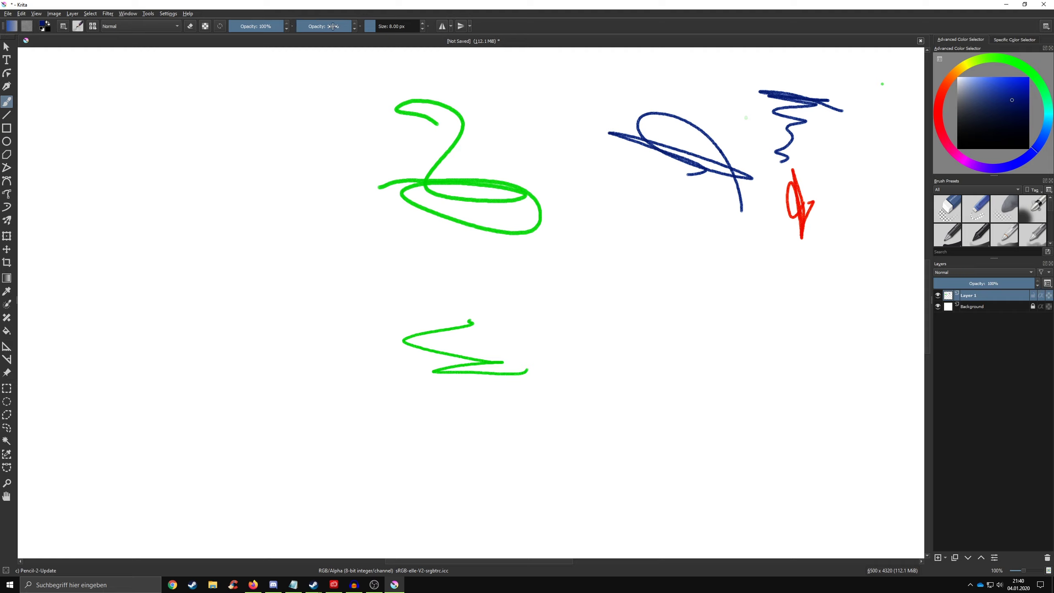
left_click(293, 28)
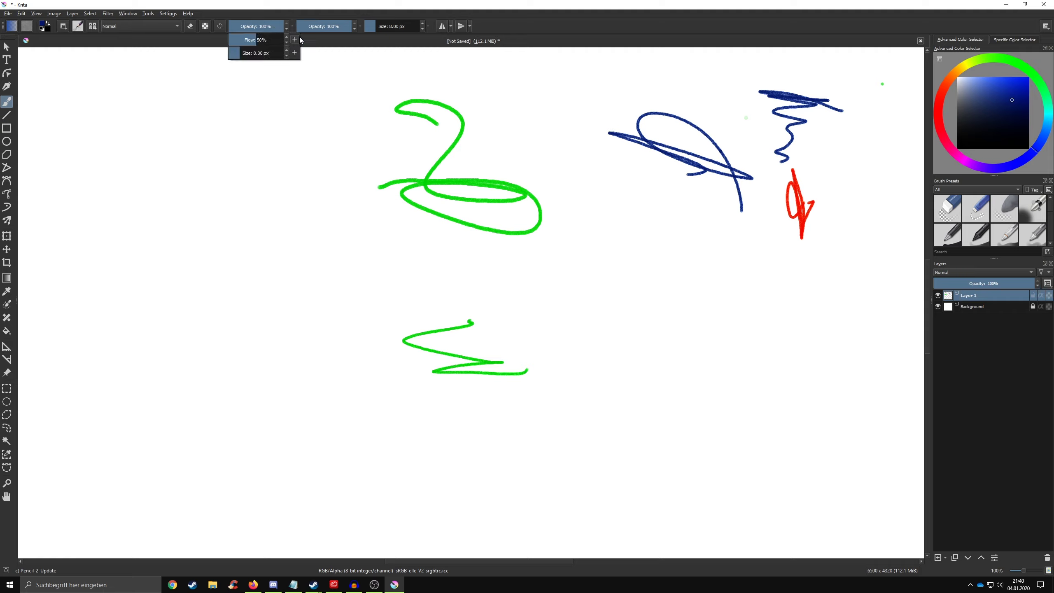
left_click(295, 40)
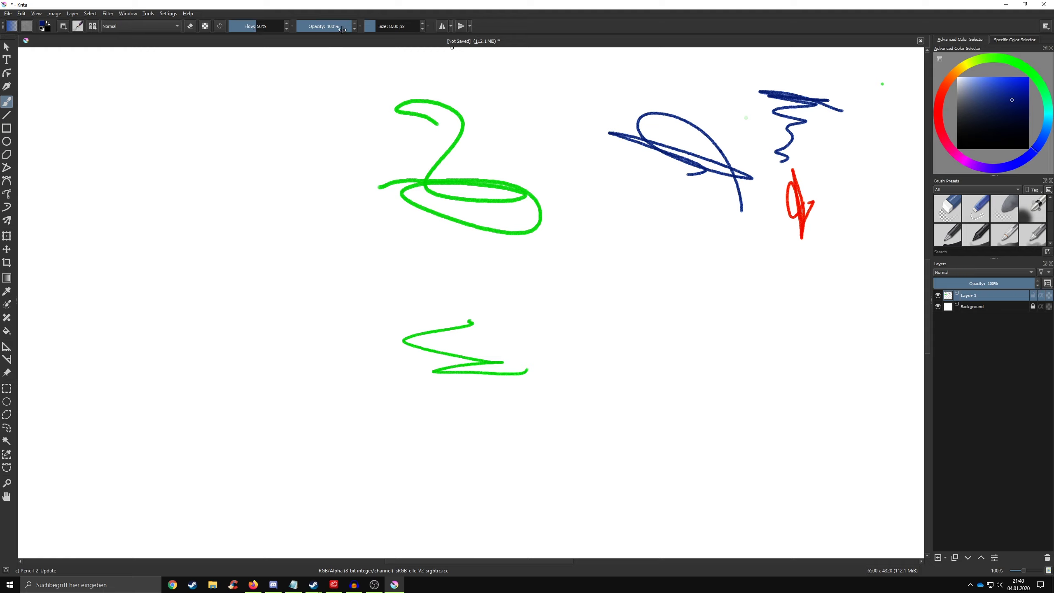
left_click(359, 27)
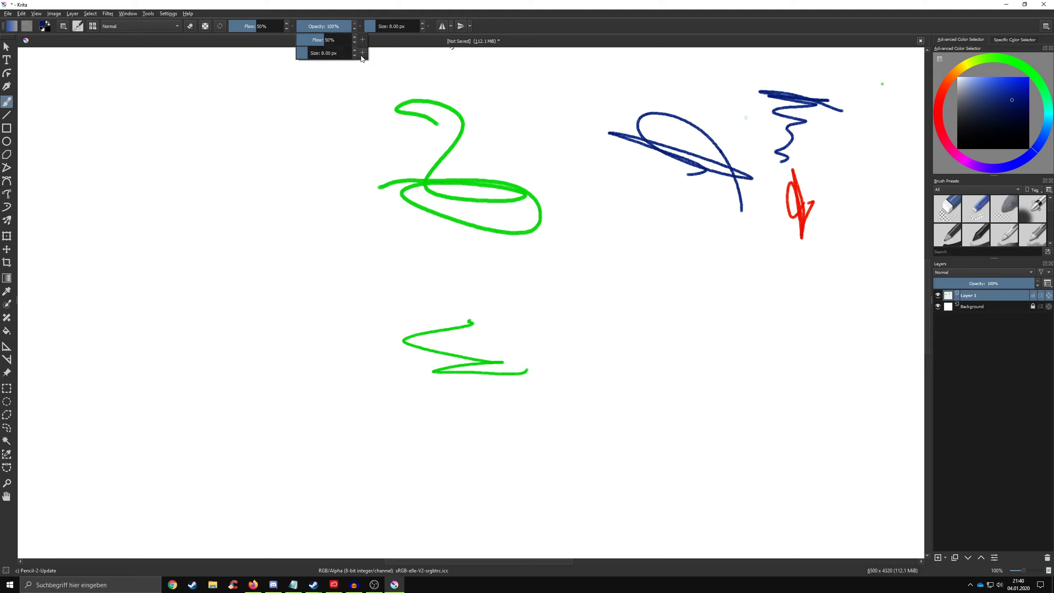
left_click(332, 53)
left_click(428, 28)
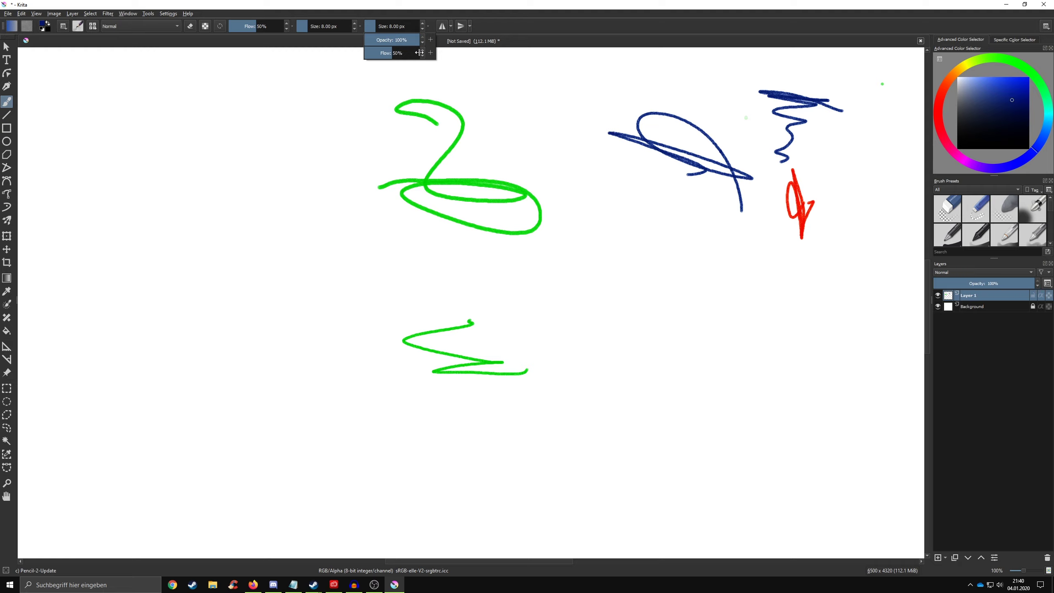
left_click(415, 40)
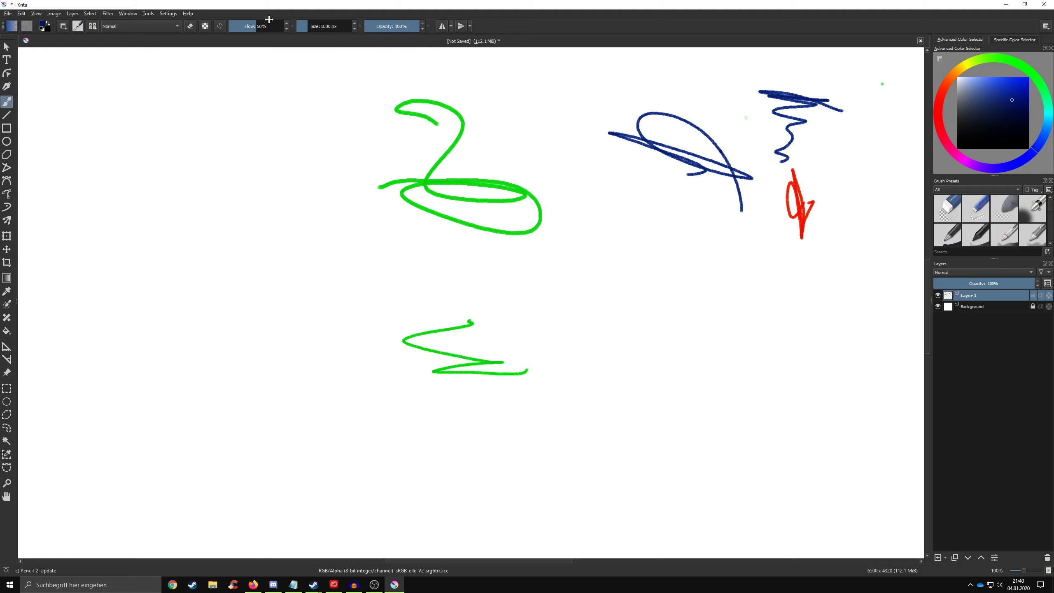
Reassign the brush sliders back to Opacity 100%, Flow 50% and Size 8 px
left_click(292, 29)
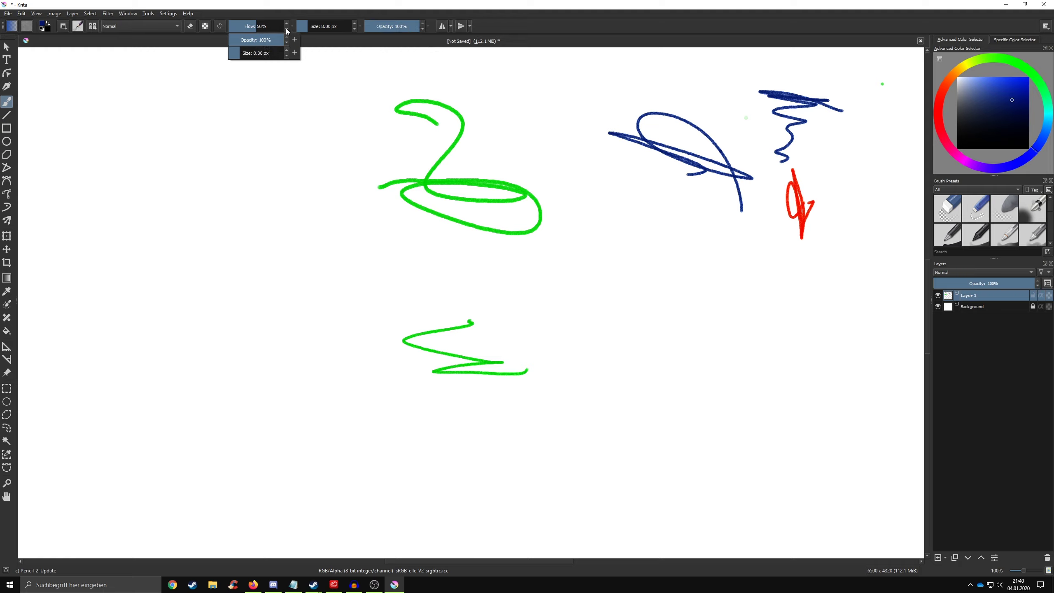
left_click(281, 39)
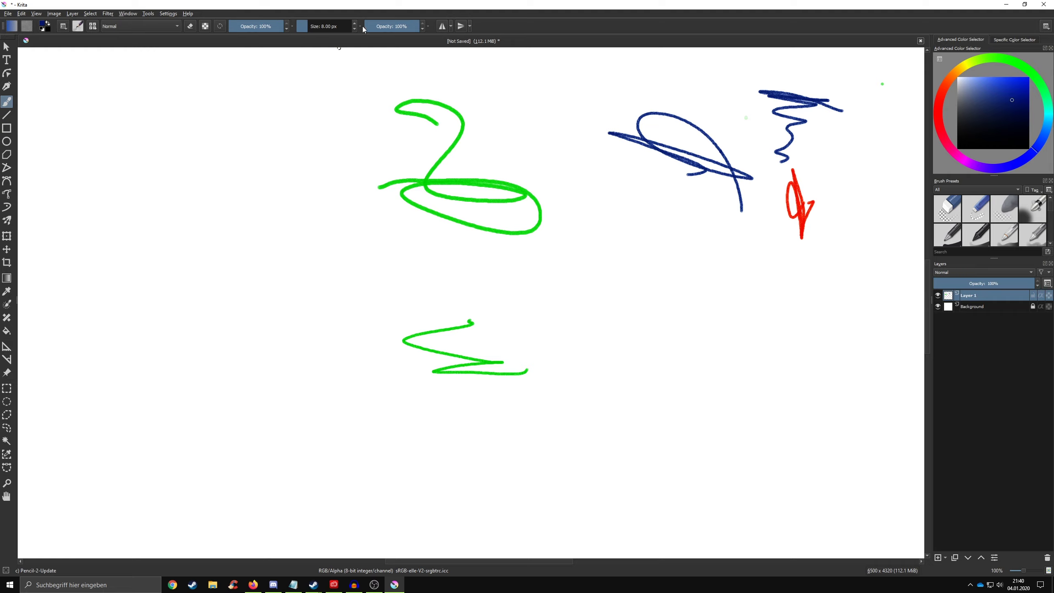
left_click(360, 27)
left_click(347, 53)
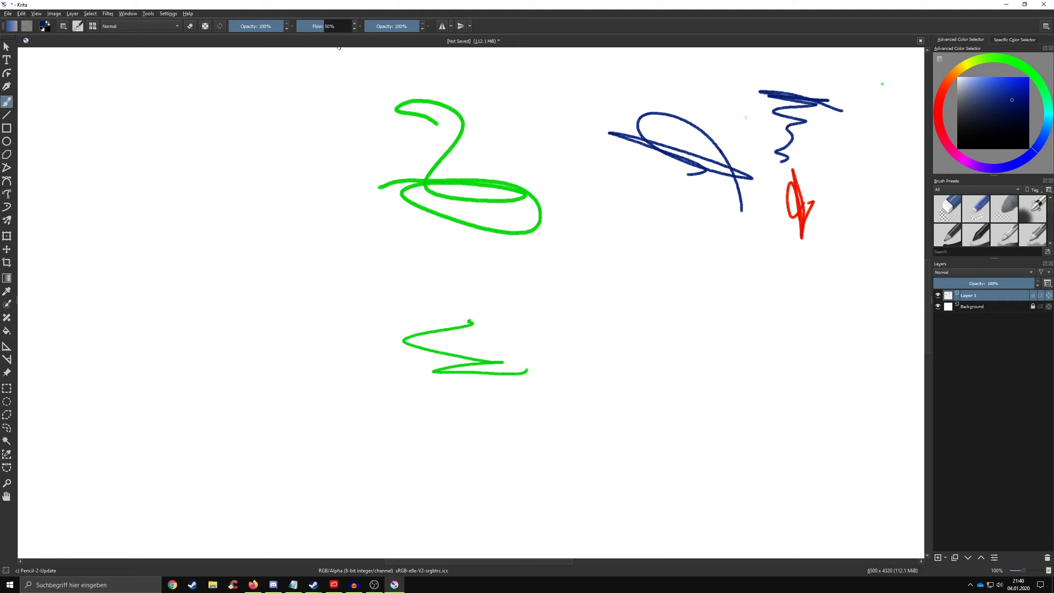
left_click(428, 27)
left_click(376, 46)
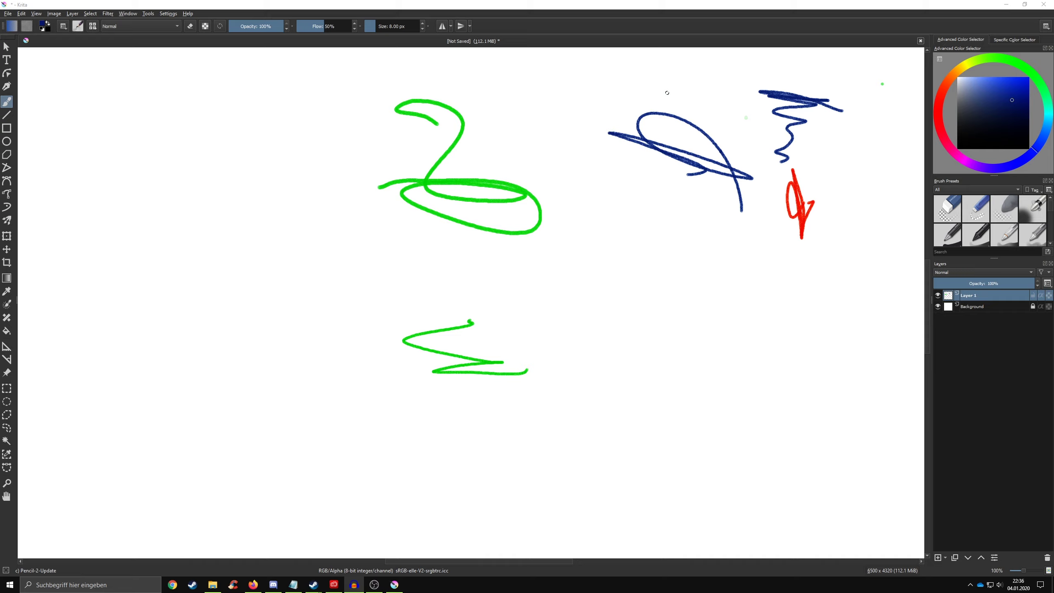
Save the current layout as a new workspace named Tutorial
left_click(1045, 27)
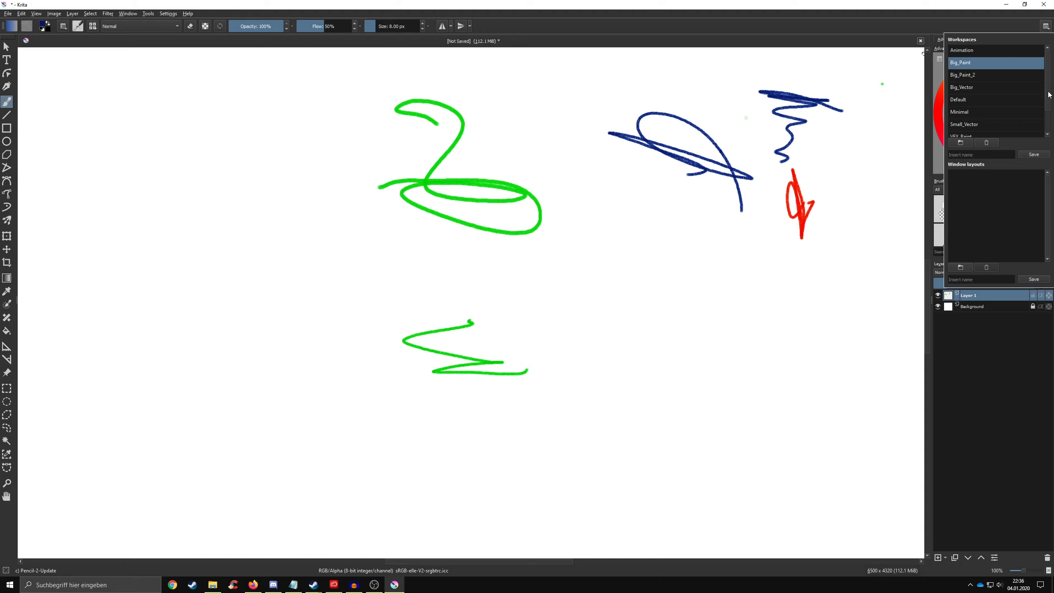
left_click(996, 151)
type("Tutorial")
left_click(1033, 154)
Try the Minimal workspace, then switch back to the Tutorial workspace
left_click_drag(1045, 97, 1047, 123)
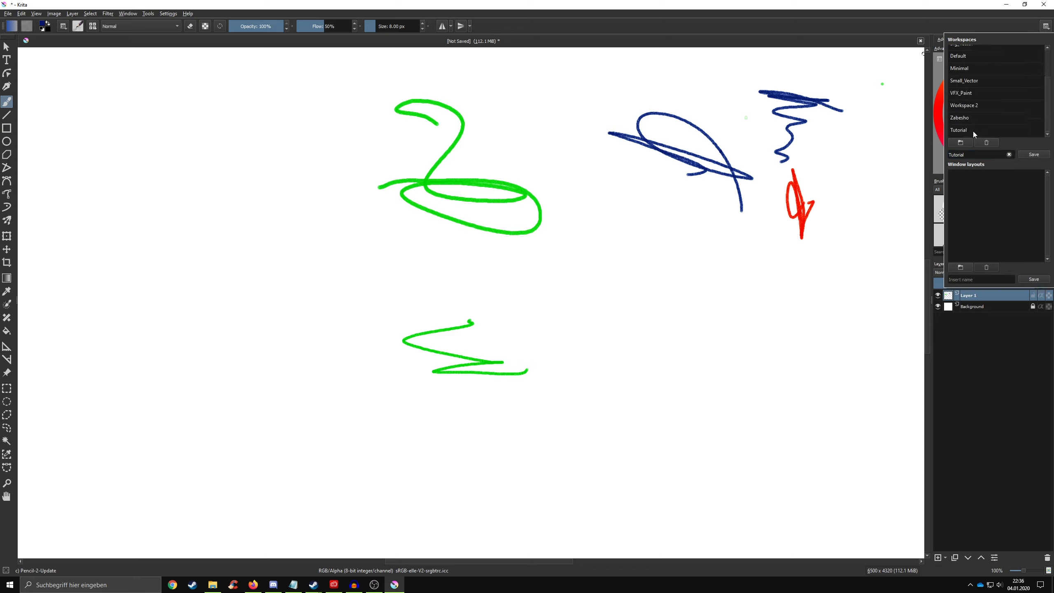
left_click(966, 132)
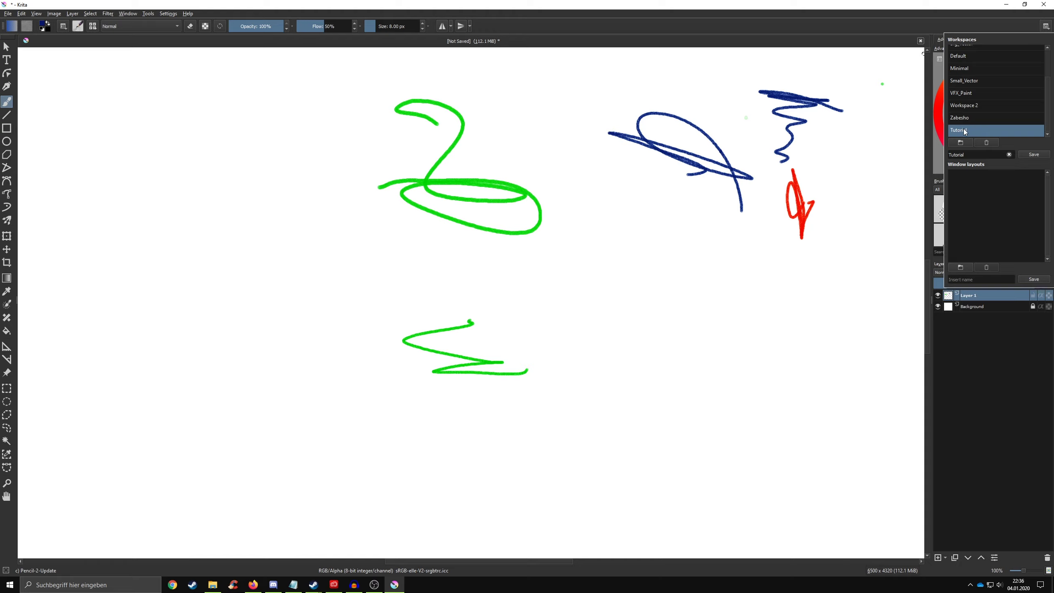
left_click(966, 70)
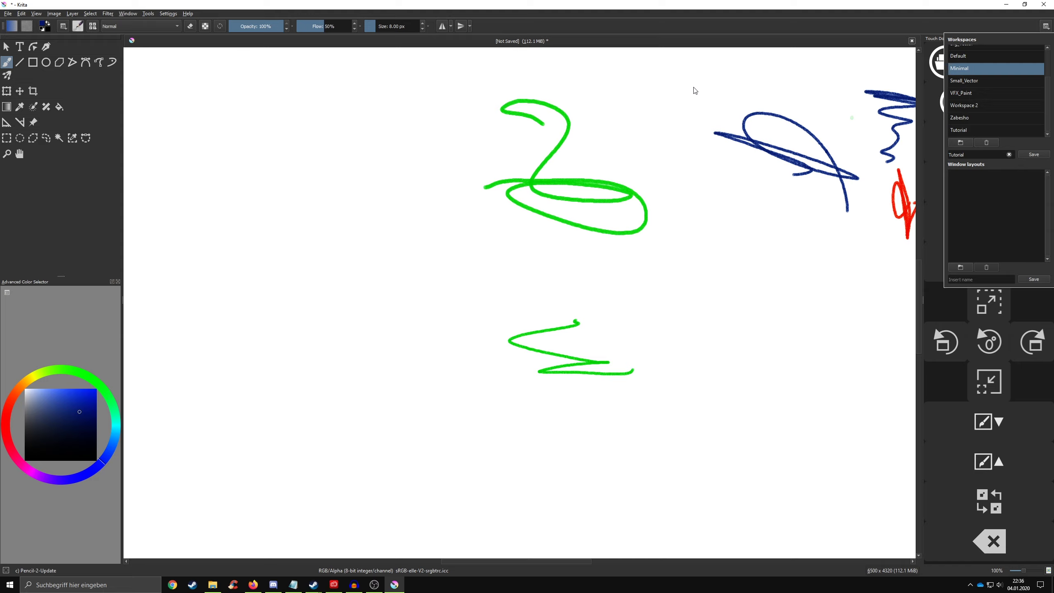
left_click(704, 90)
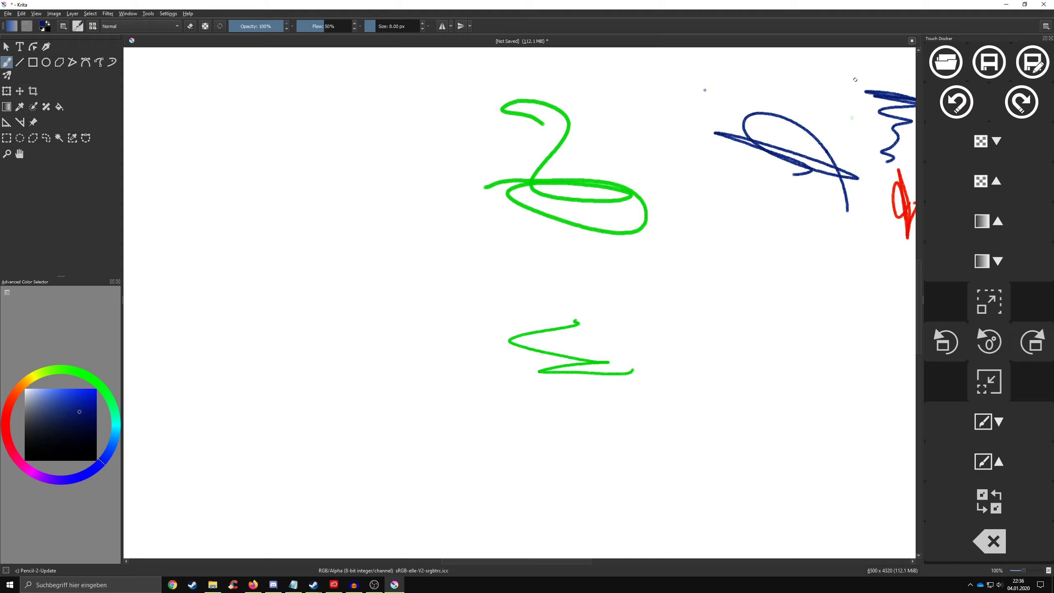
left_click(1045, 27)
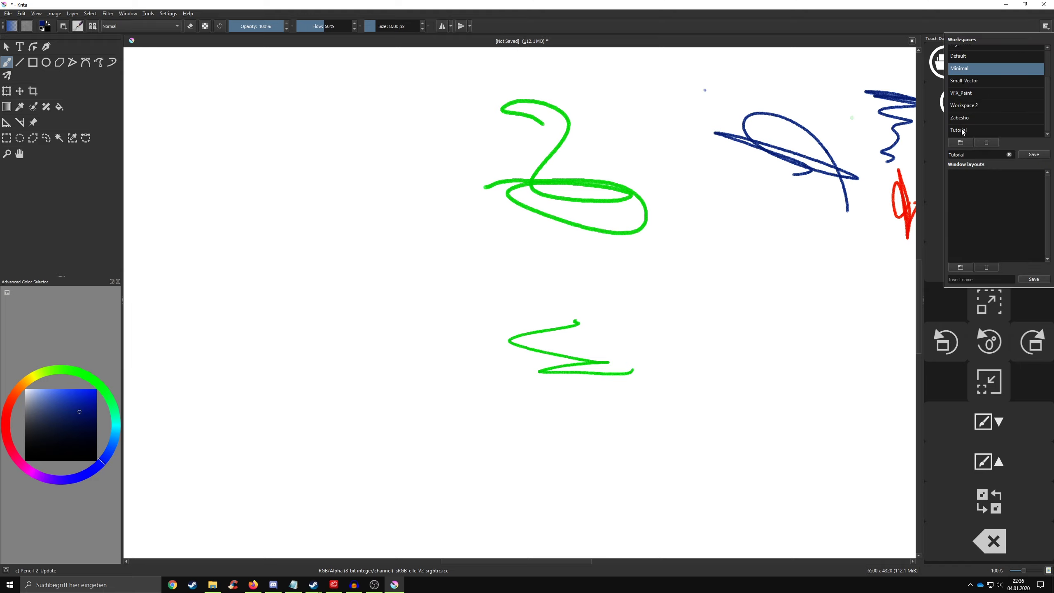
left_click(990, 105)
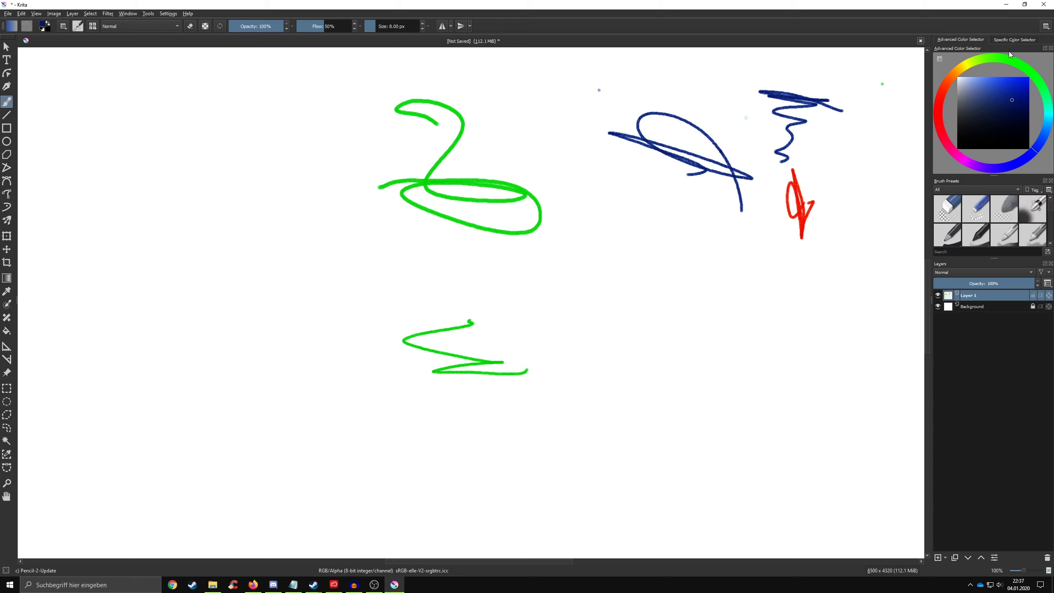